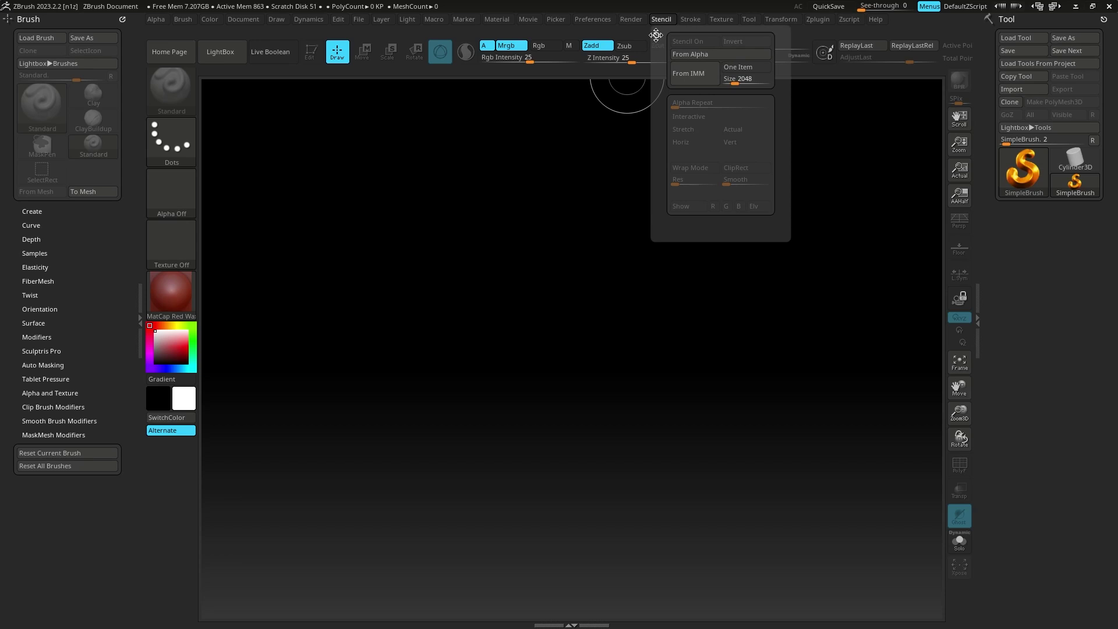
- Dock the Stencil palette in the right tray and the Alpha palette in the left tray, and expand the alpha's Transfer options
left_click_drag(656, 35, 958, 42)
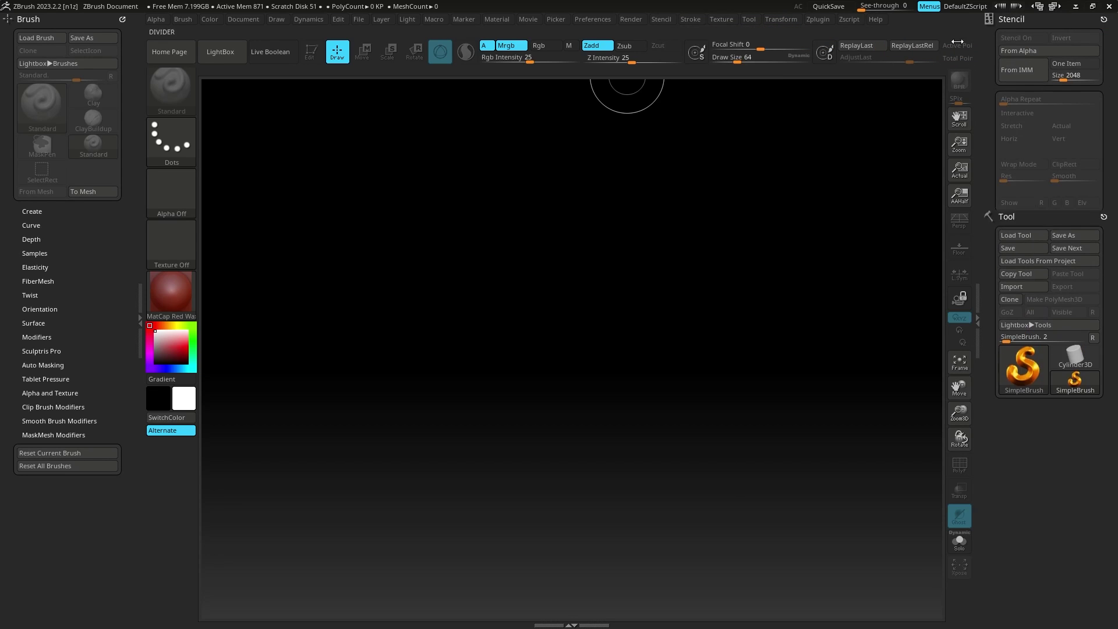
left_click(149, 20)
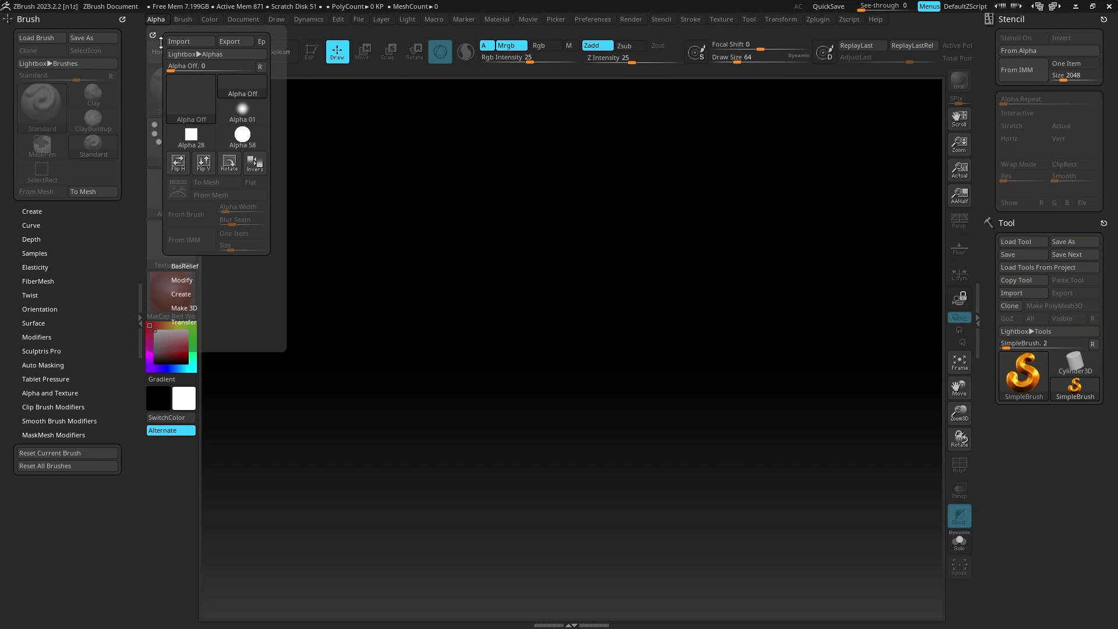
left_click_drag(153, 35, 55, 67)
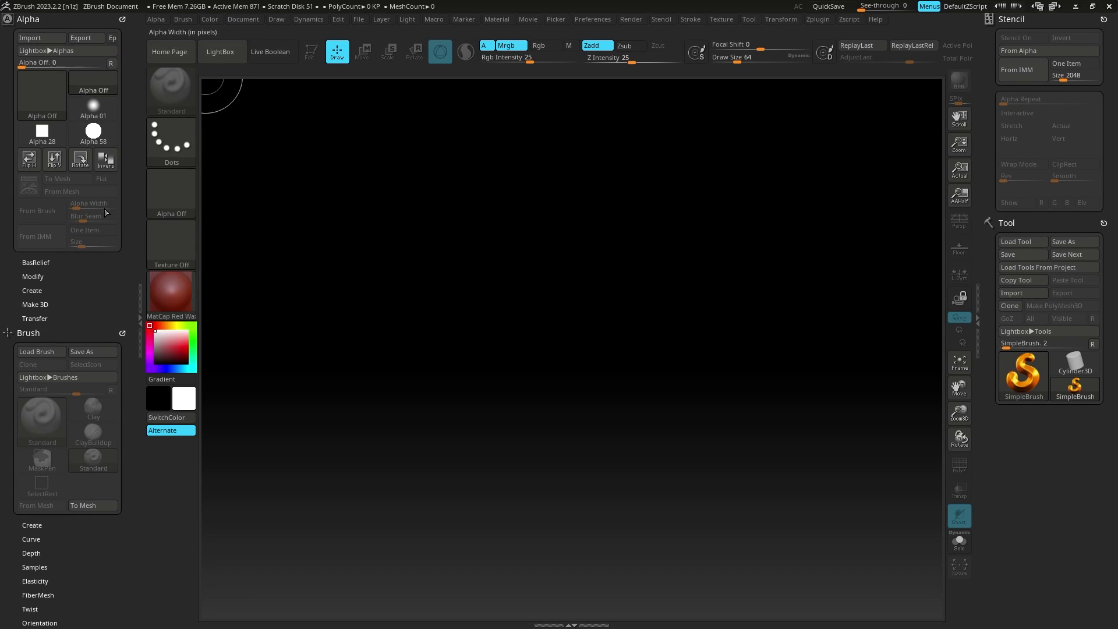
left_click(54, 318)
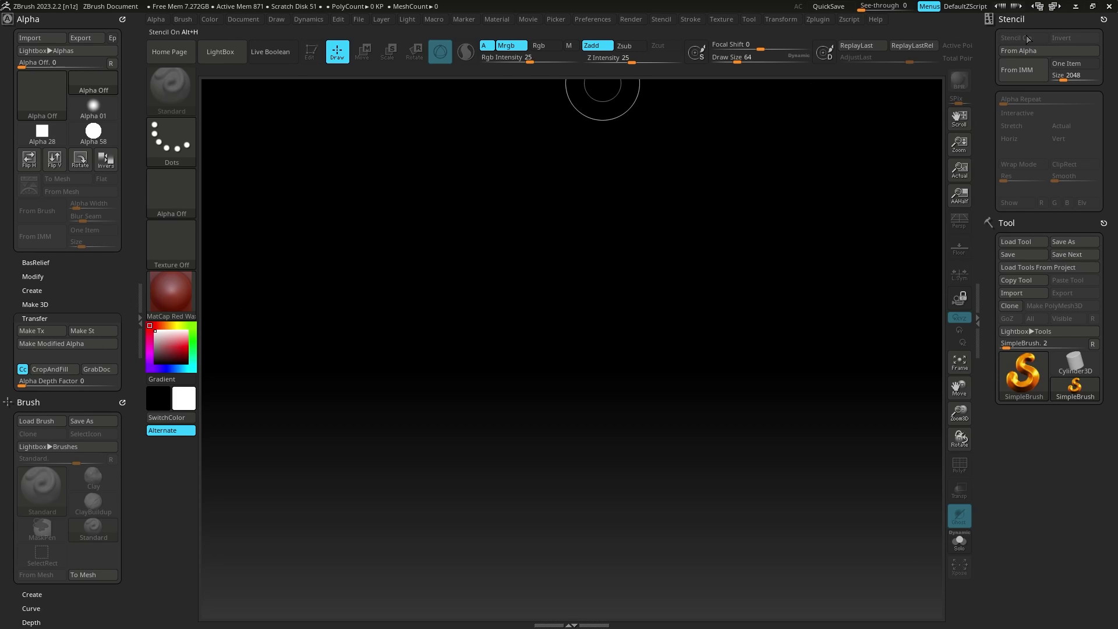
left_click(1042, 52)
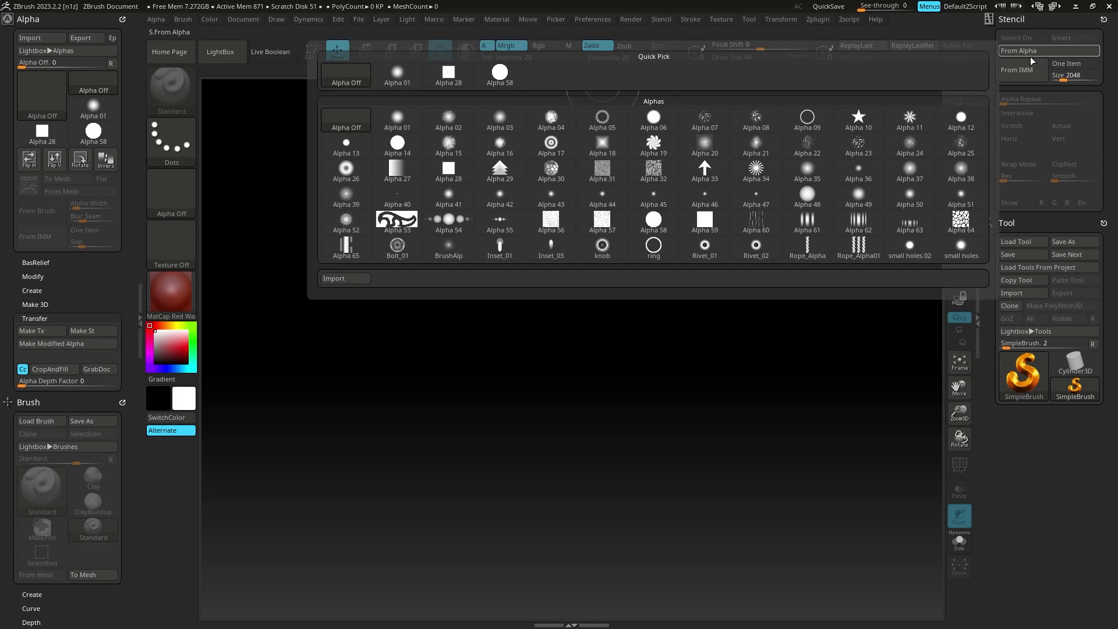
left_click(1016, 55)
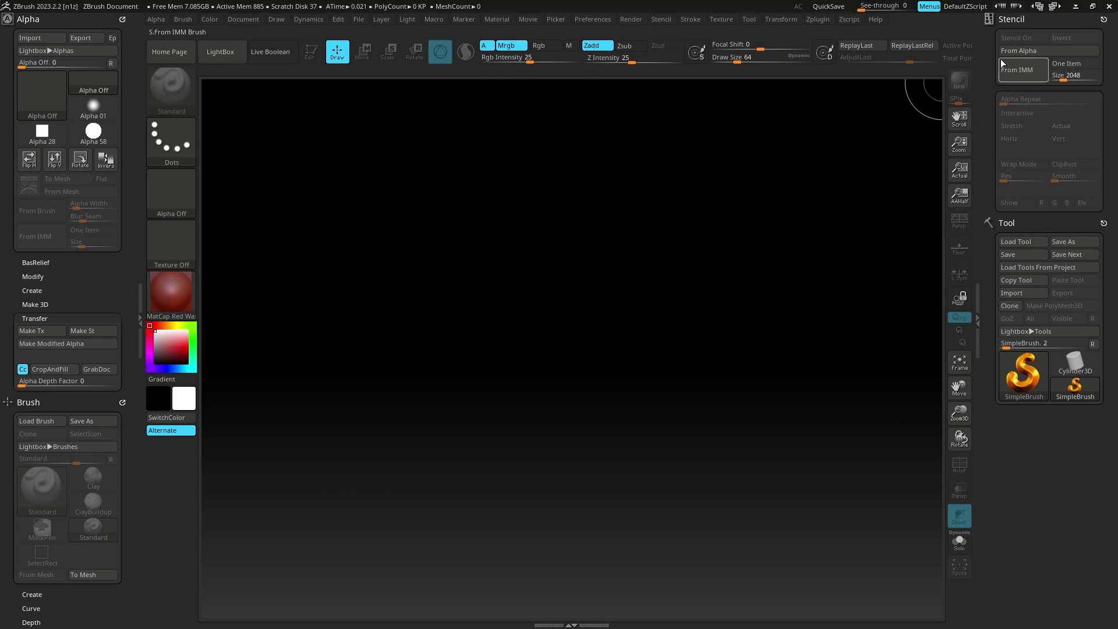
left_click(1009, 53)
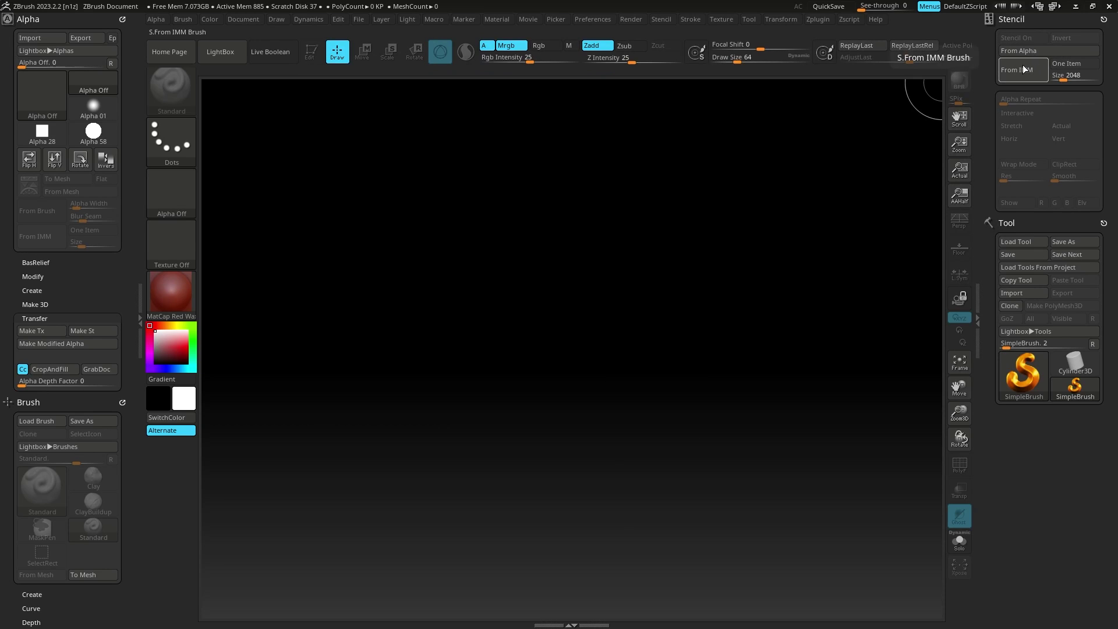
left_click(177, 195)
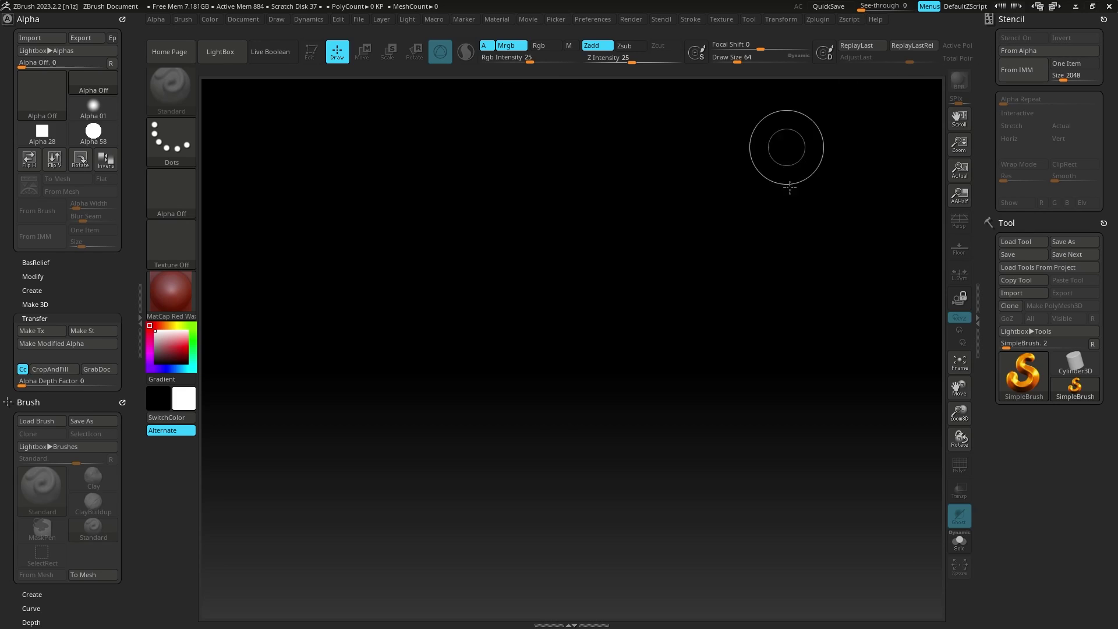
- Choose the Sphere3D primitive, draw it in the middle of the canvas and enter Edit mode
left_click(1031, 373)
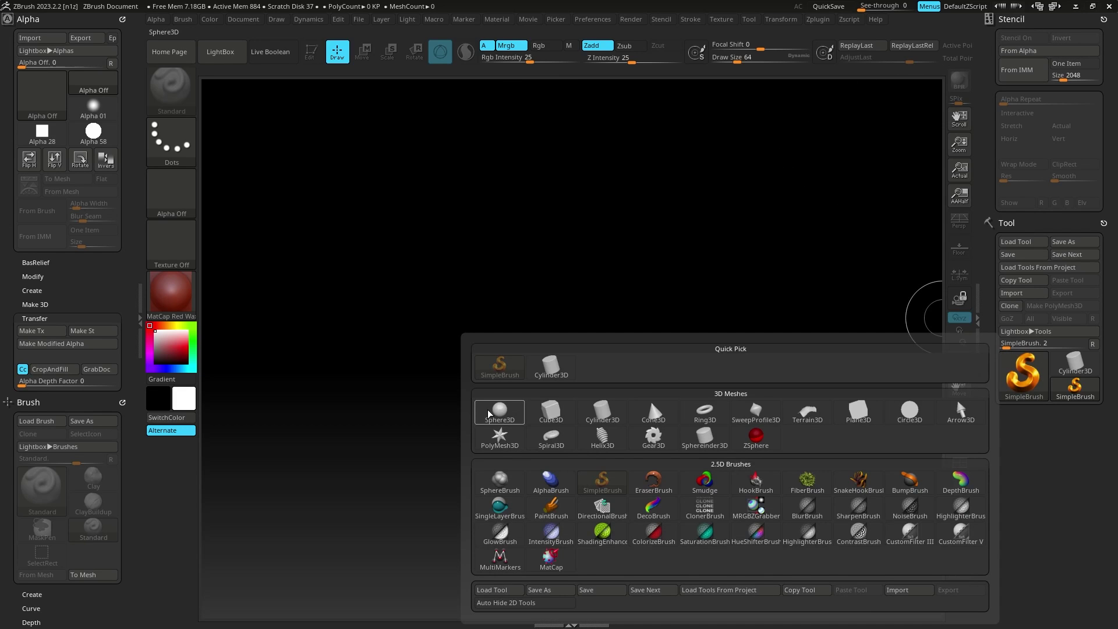
left_click(505, 419)
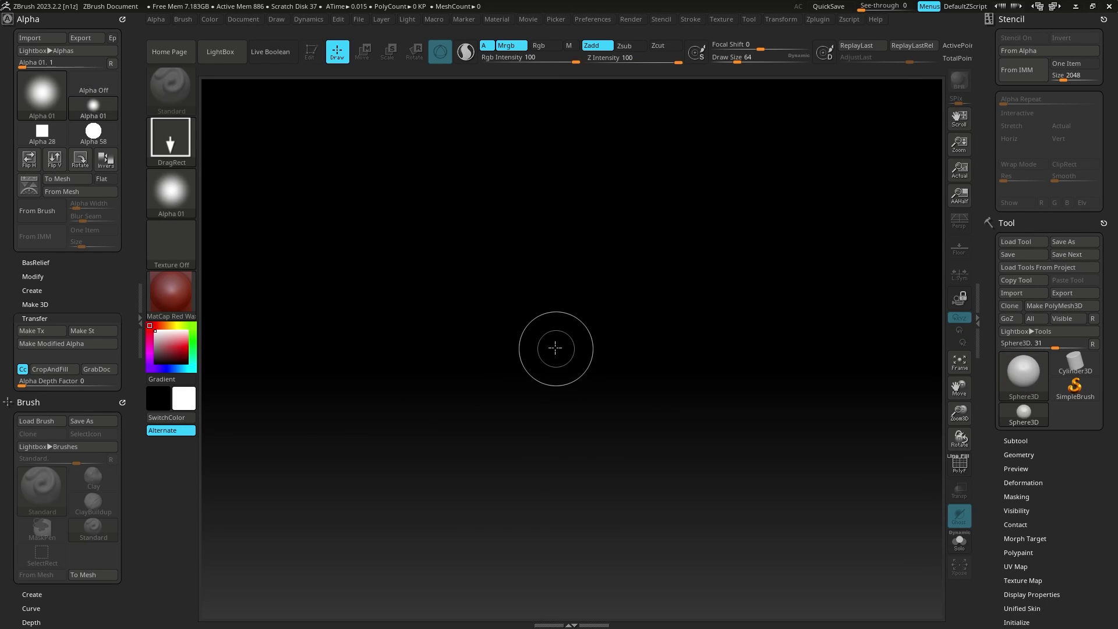
left_click_drag(557, 339, 547, 501)
key("t")
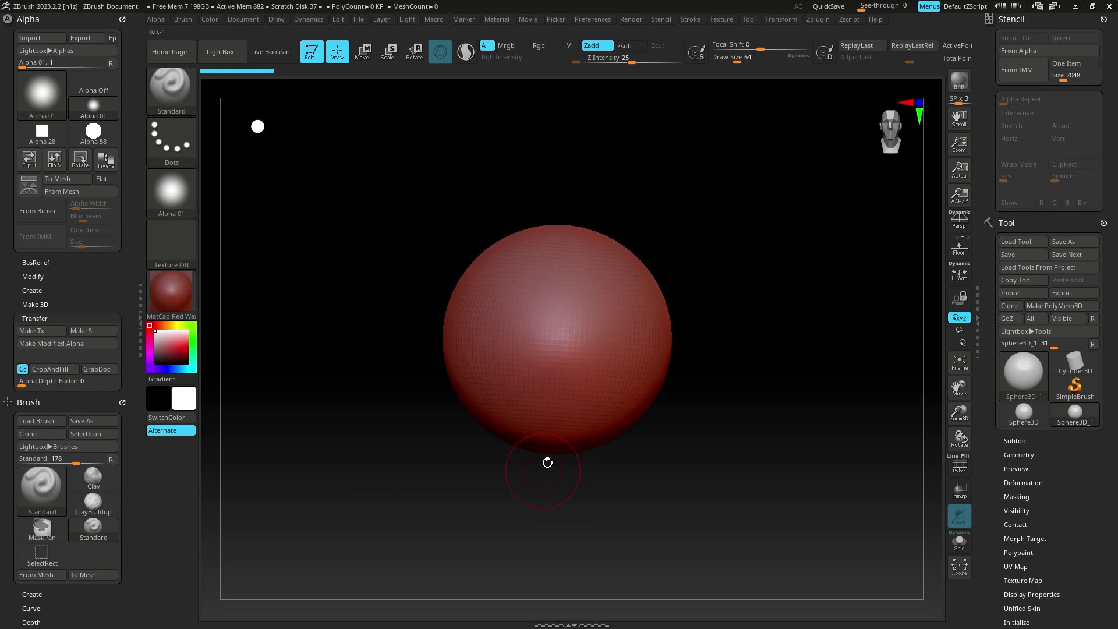
key("shift")
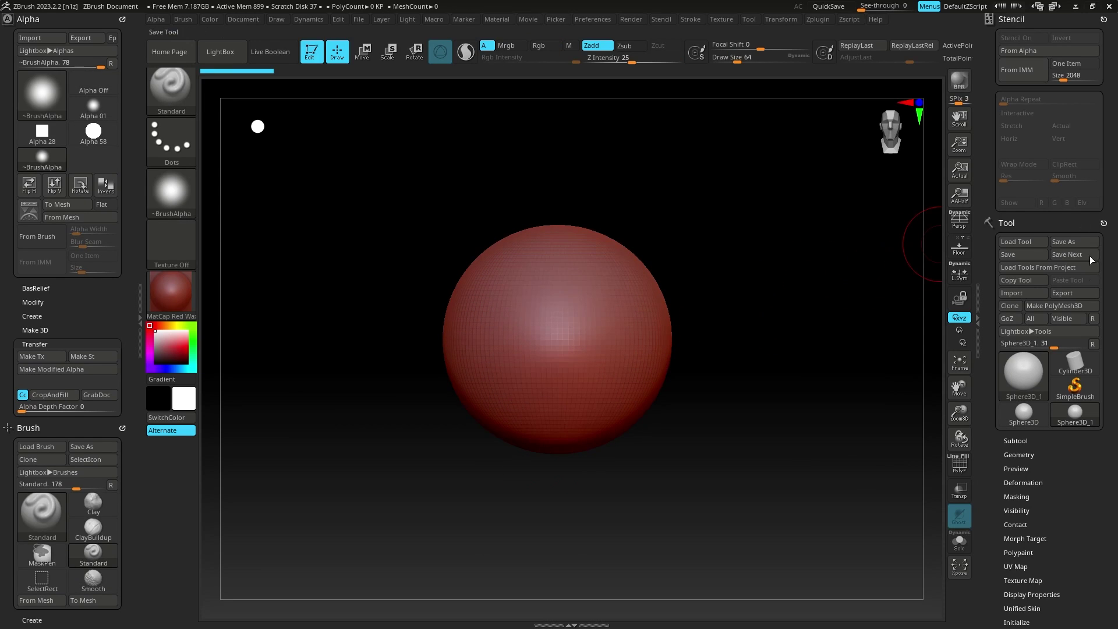
- Convert the sphere to a PolyMesh3D and subdivide it to subdivision level 3
left_click(1077, 307)
scroll(1068, 462, "down", 1)
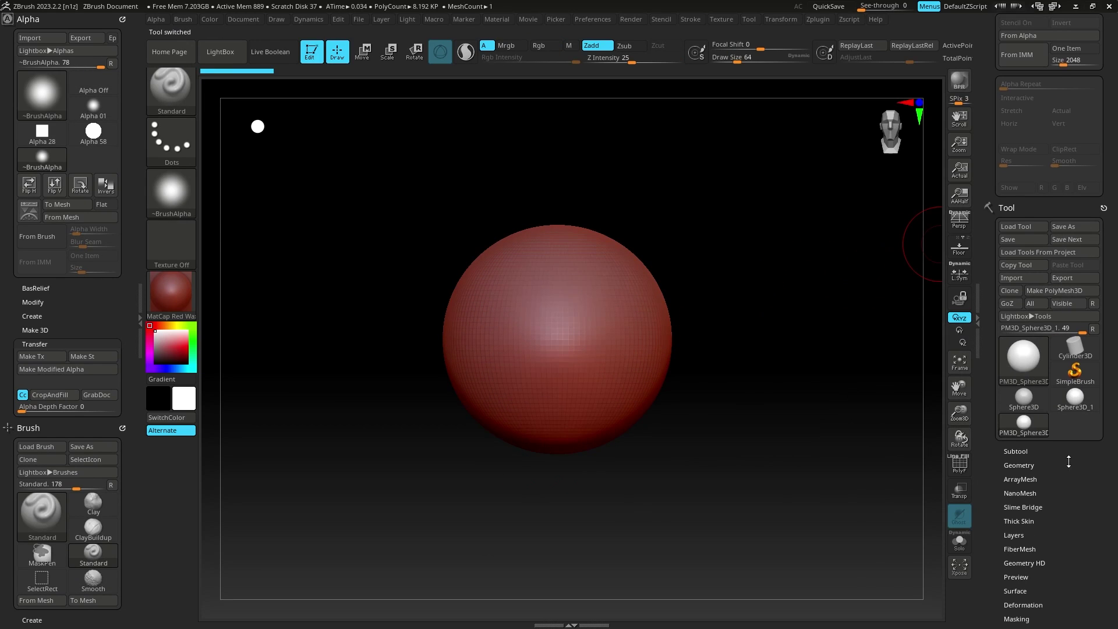
scroll(1069, 462, "down", 6)
key("ctrl")
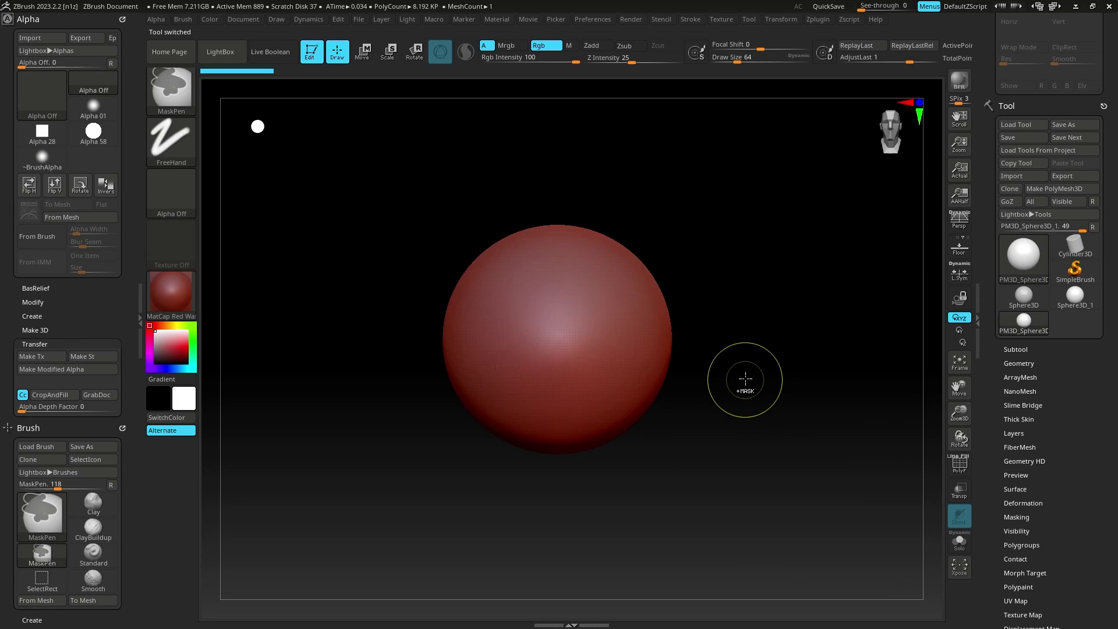
scroll(1068, 374, "down", 1)
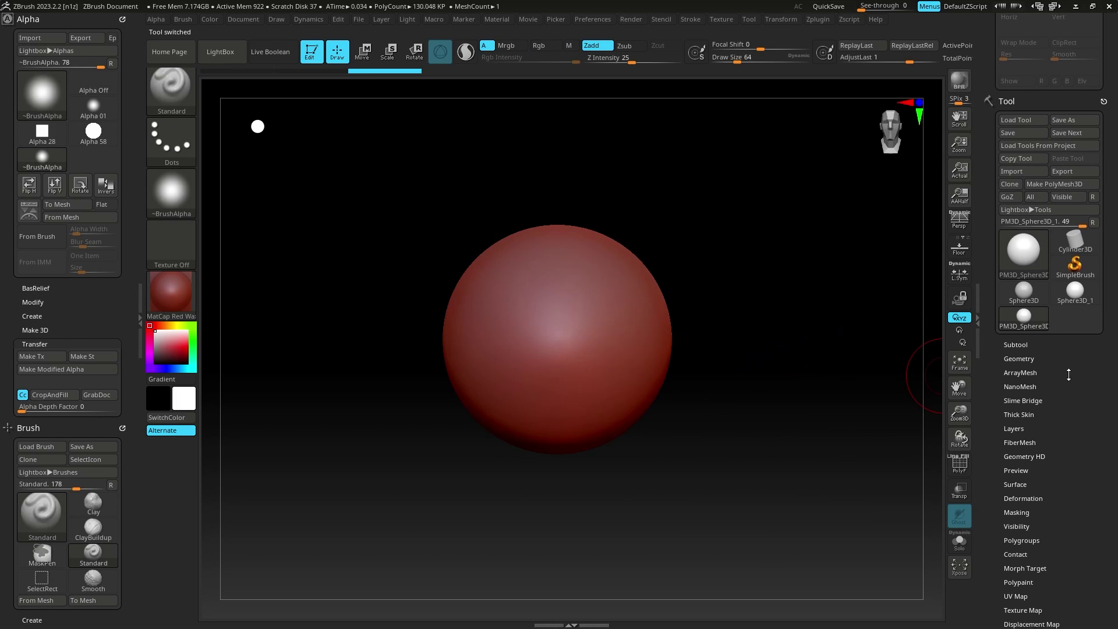
- DynaMesh the sphere at resolution 592 without freezing subdivision levels, and switch DynaMesh mode off
scroll(1069, 374, "down", 1)
left_click(1030, 347)
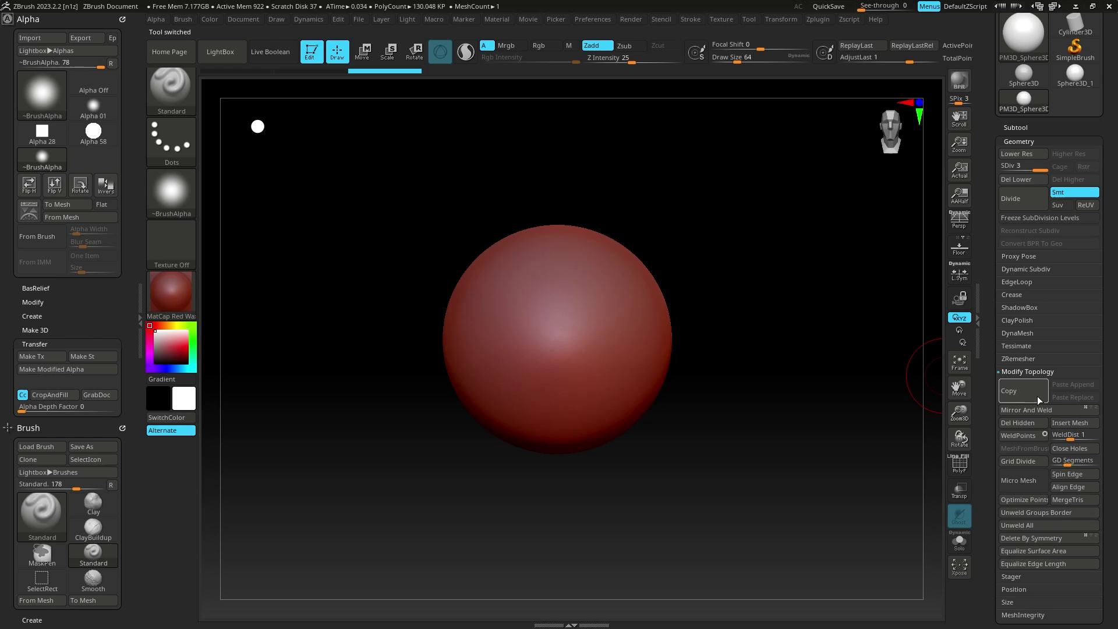
left_click(1039, 371)
left_click(1027, 333)
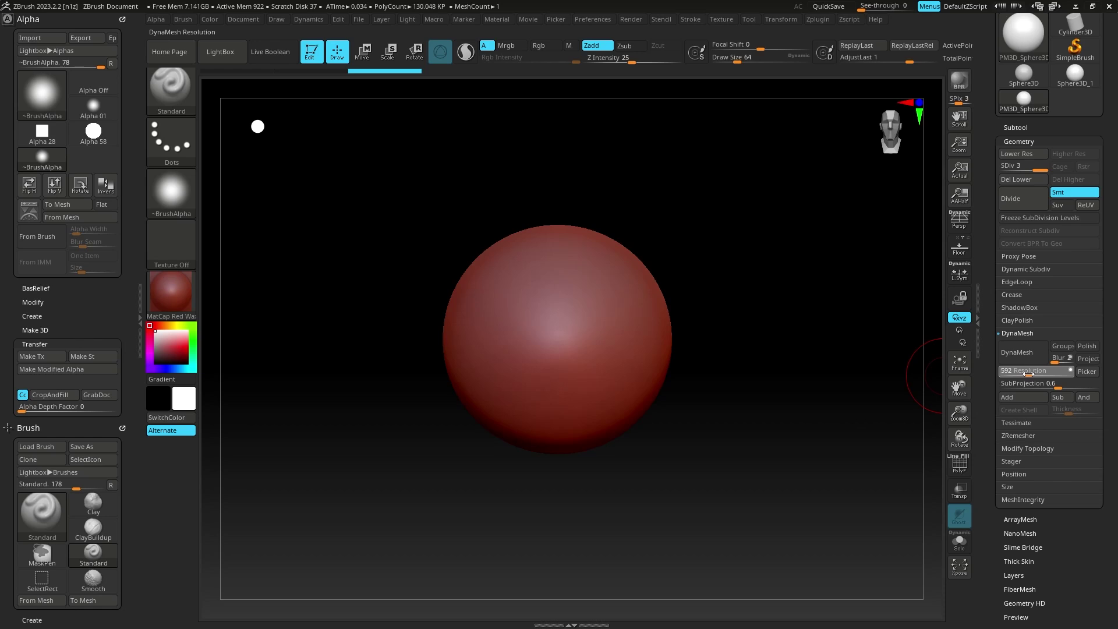
left_click(1029, 356)
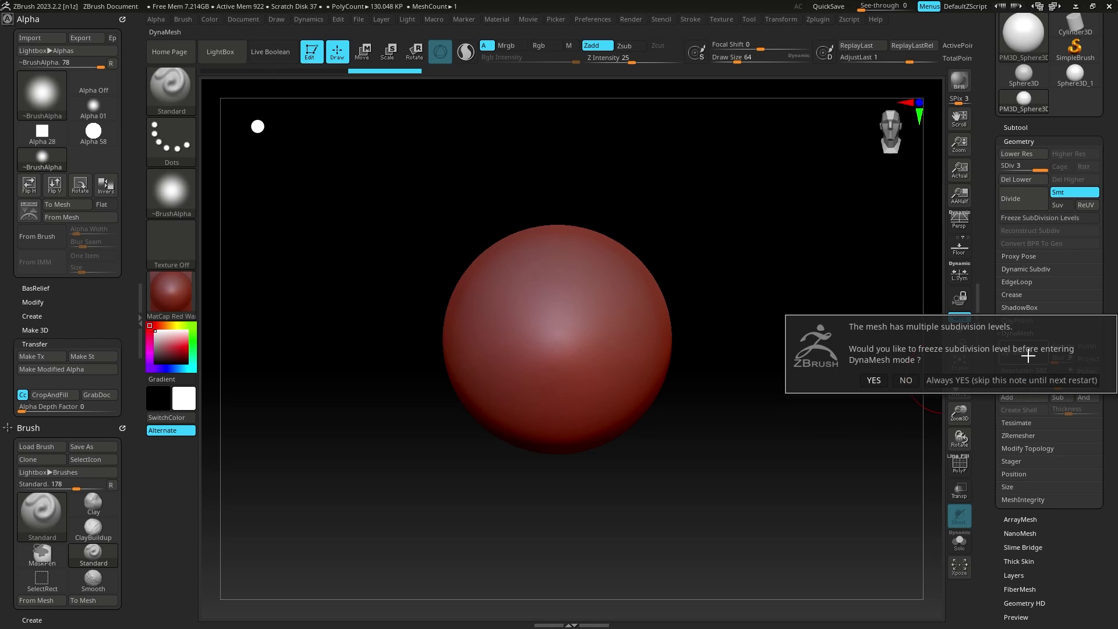
left_click(907, 381)
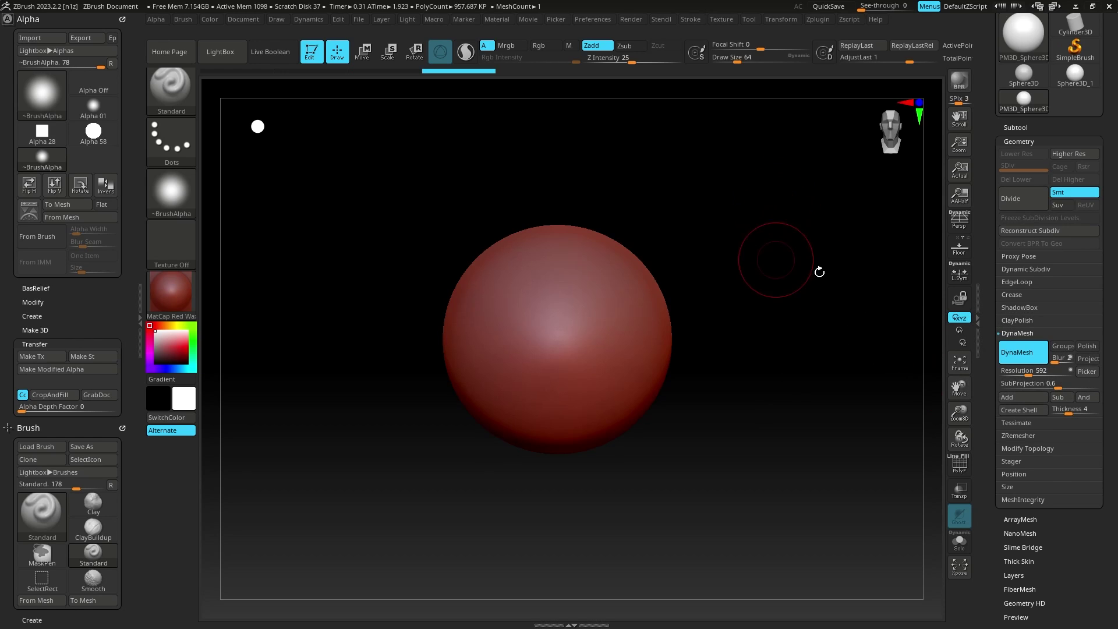
left_click(1017, 353)
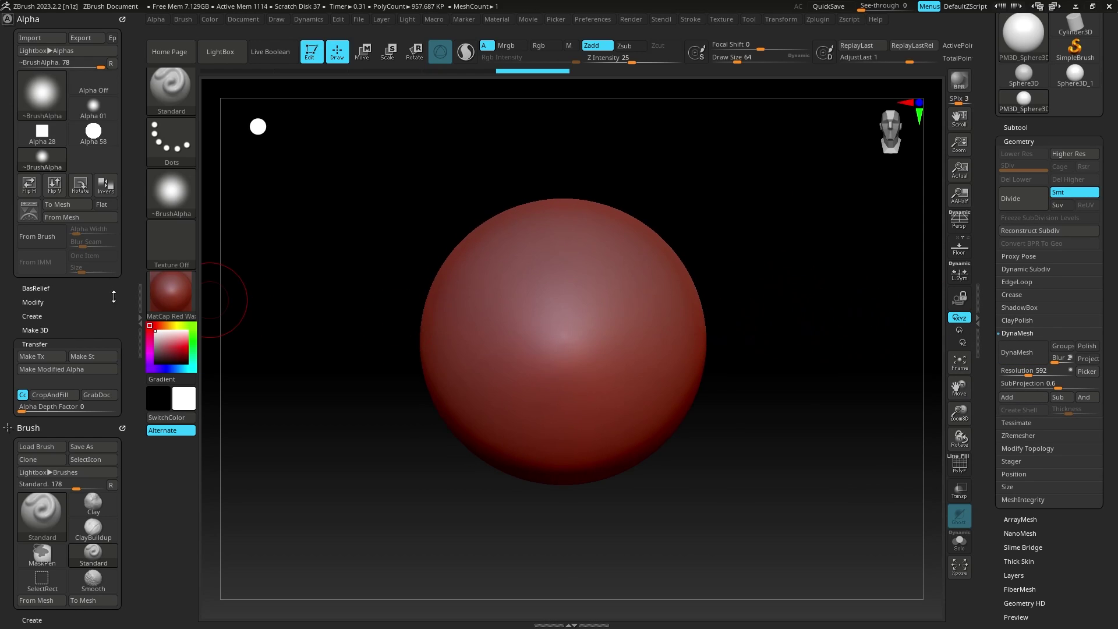
- Import Mask_gun.png from the desktop as the current alpha
left_click(84, 356)
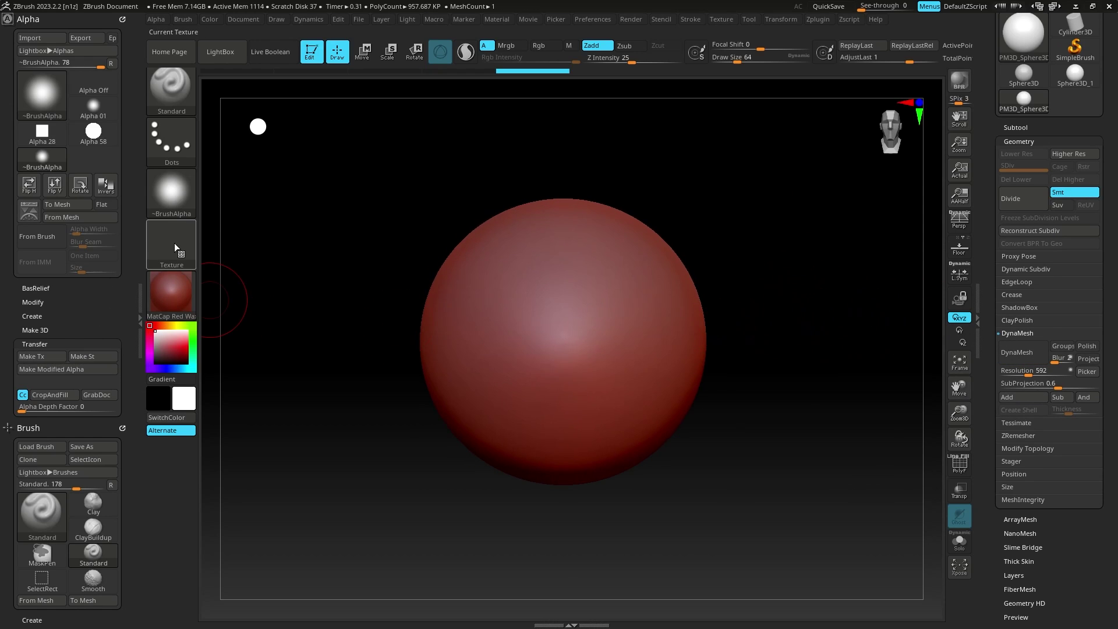
left_click(172, 195)
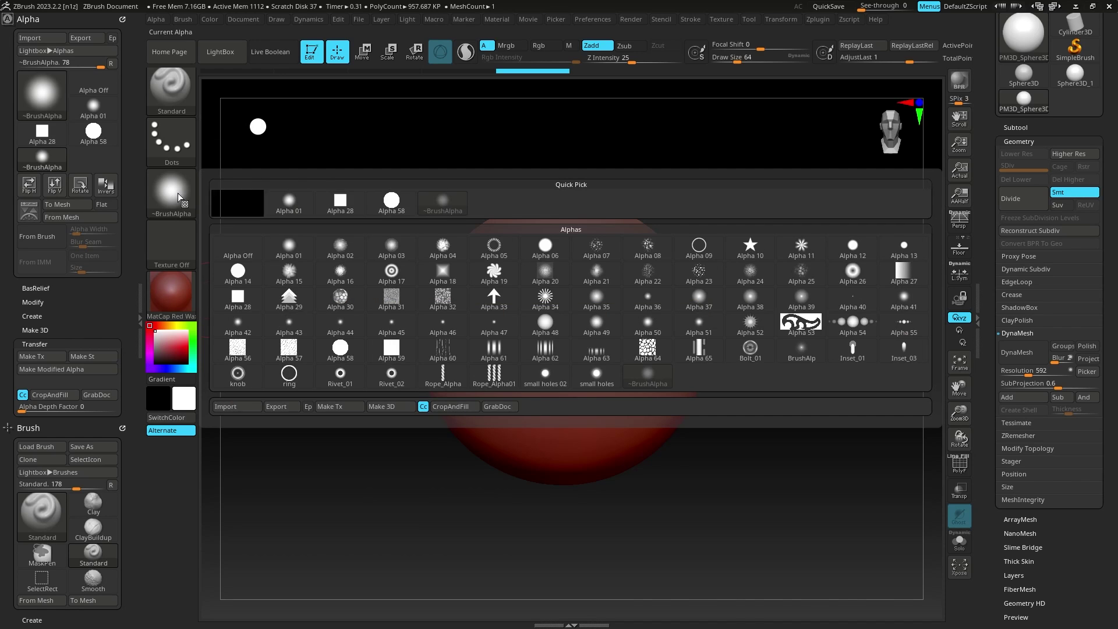
left_click(169, 191)
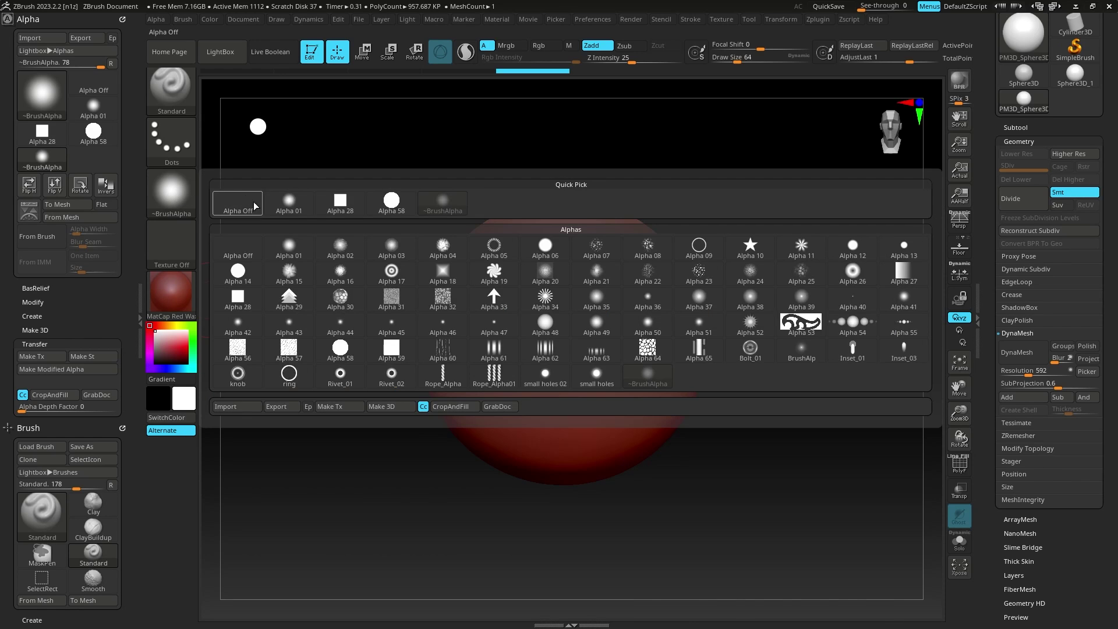
left_click(247, 407)
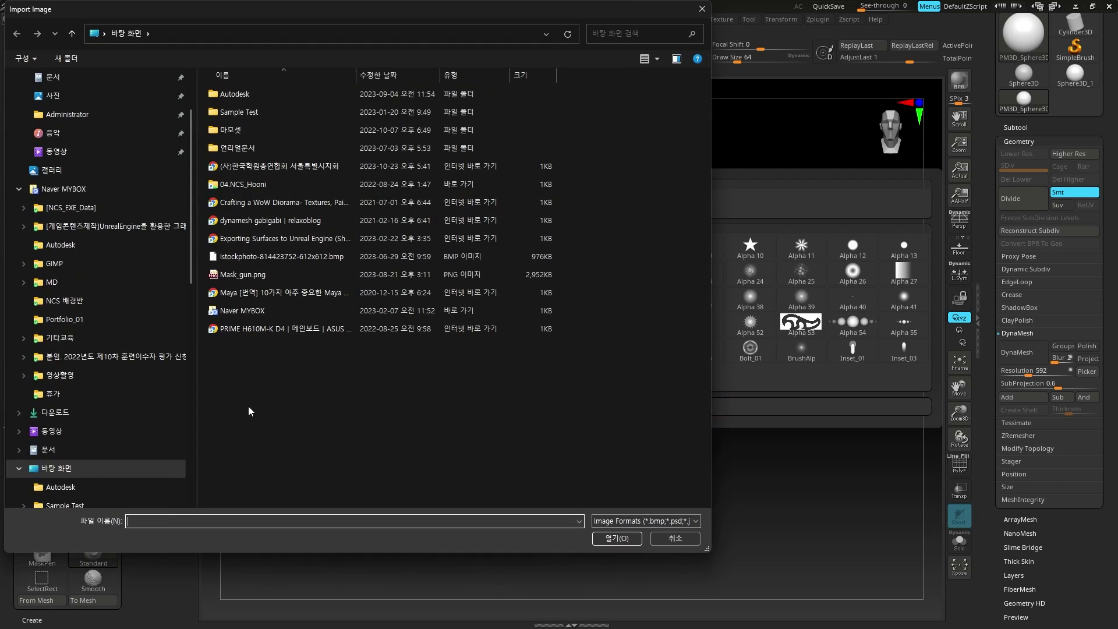
left_click(252, 275)
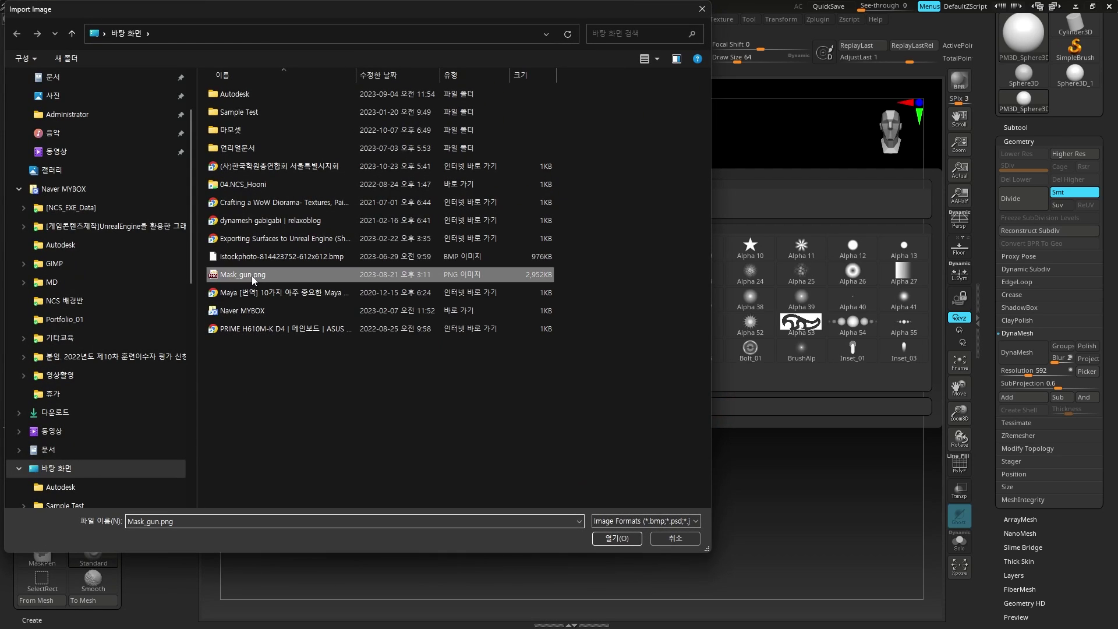
left_click(617, 537)
- Make a stencil from the Mask_gun alpha and move it so it is centred over the sphere
mouse_move(173, 188)
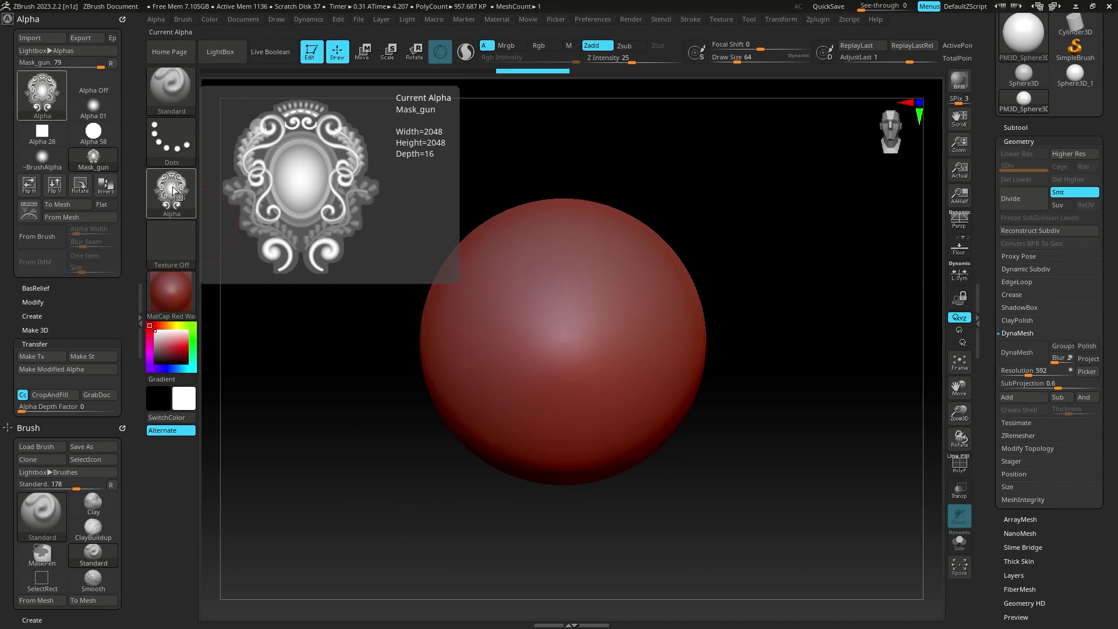
left_click(95, 357)
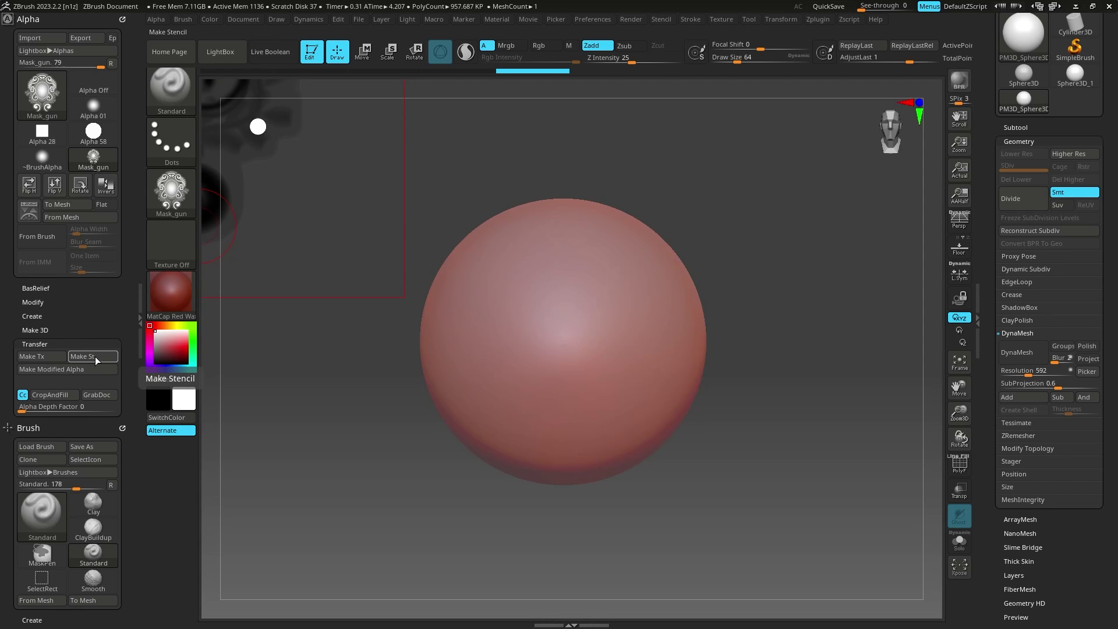
key("space")
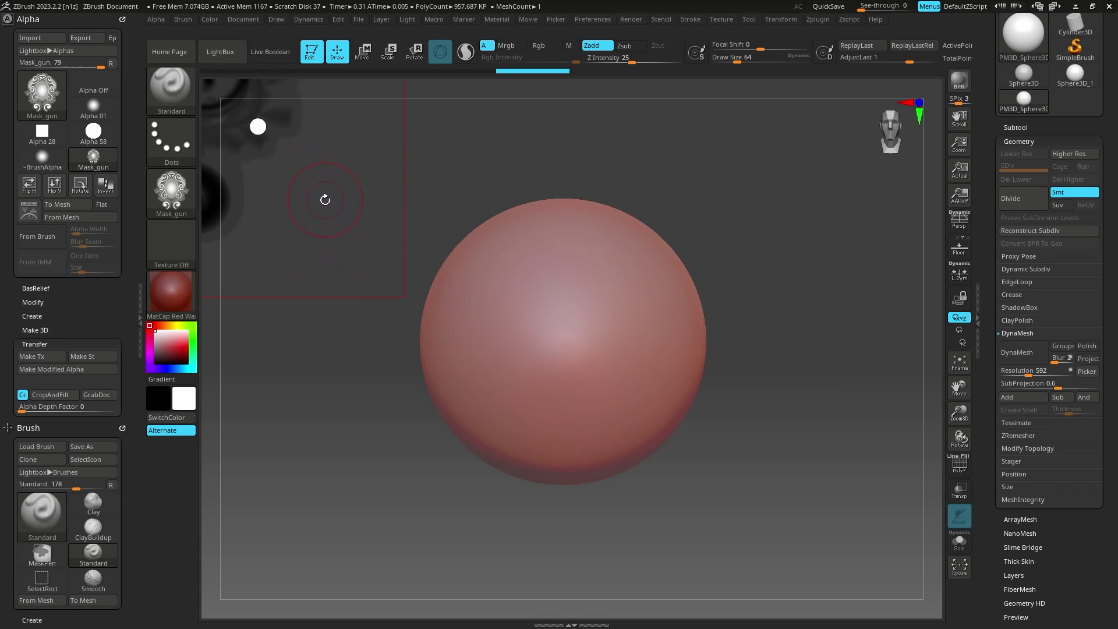
key("space")
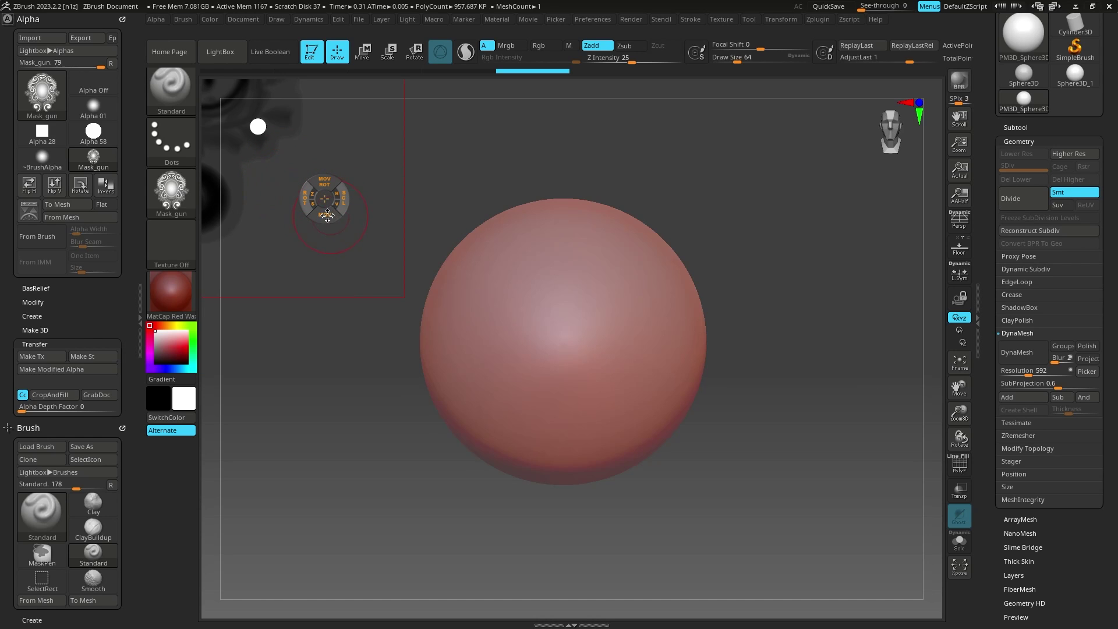
left_click_drag(328, 215, 781, 545)
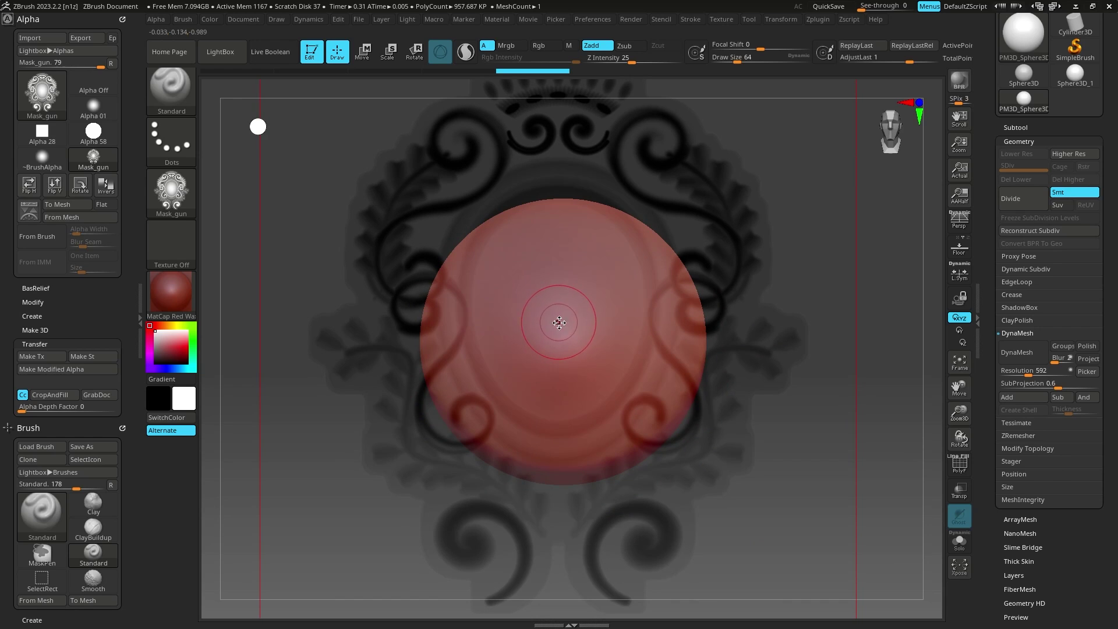
- Scale the ornament stencil down to about the sphere's width and rotate it over the sphere
key("space")
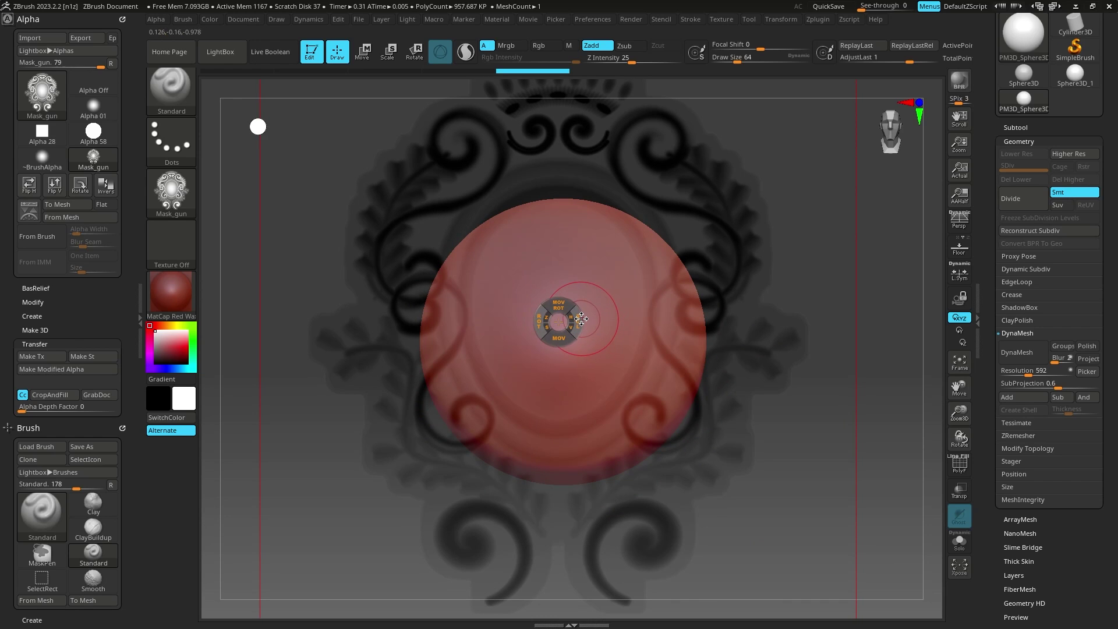
left_click_drag(548, 327, 513, 390)
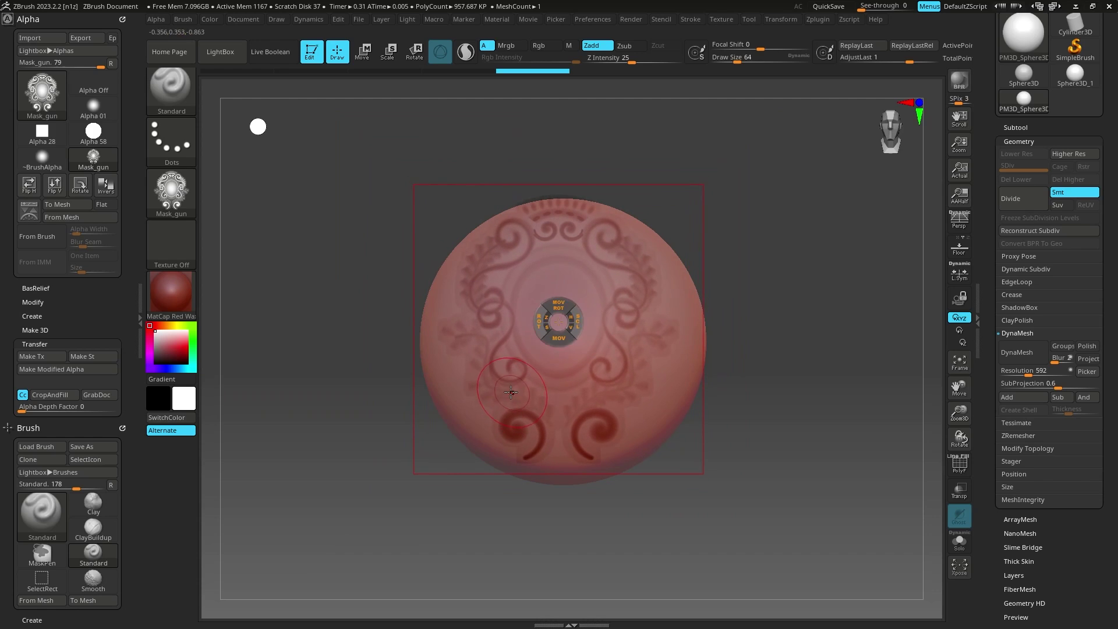
key("space")
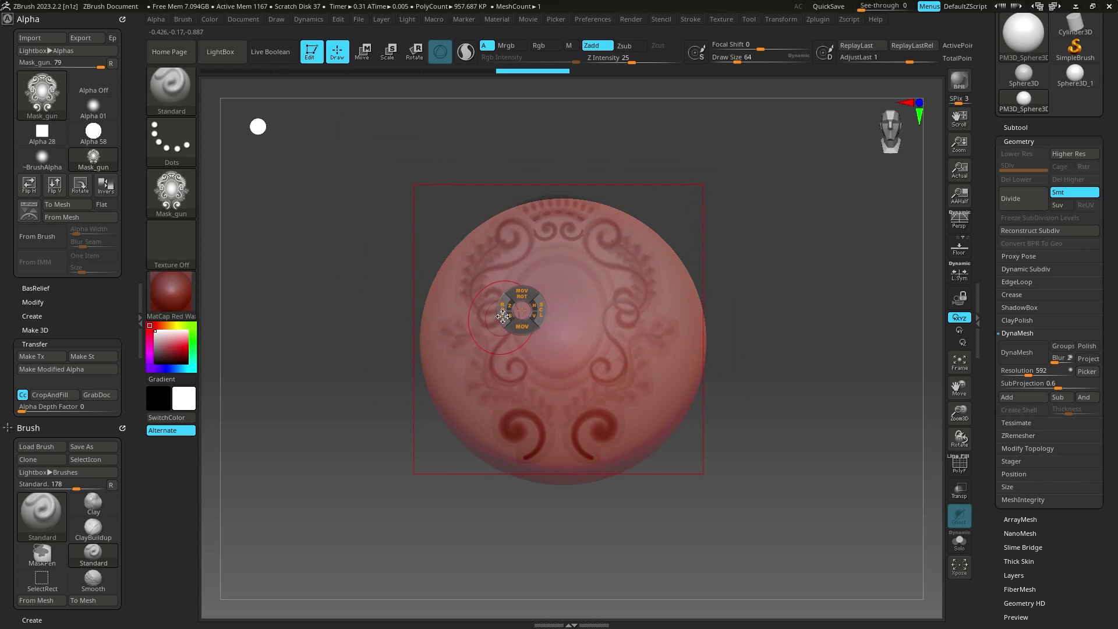
mouse_move(503, 311)
left_mouse_down()
mouse_move(530, 299)
mouse_move(507, 307)
mouse_move(496, 332)
left_mouse_up()
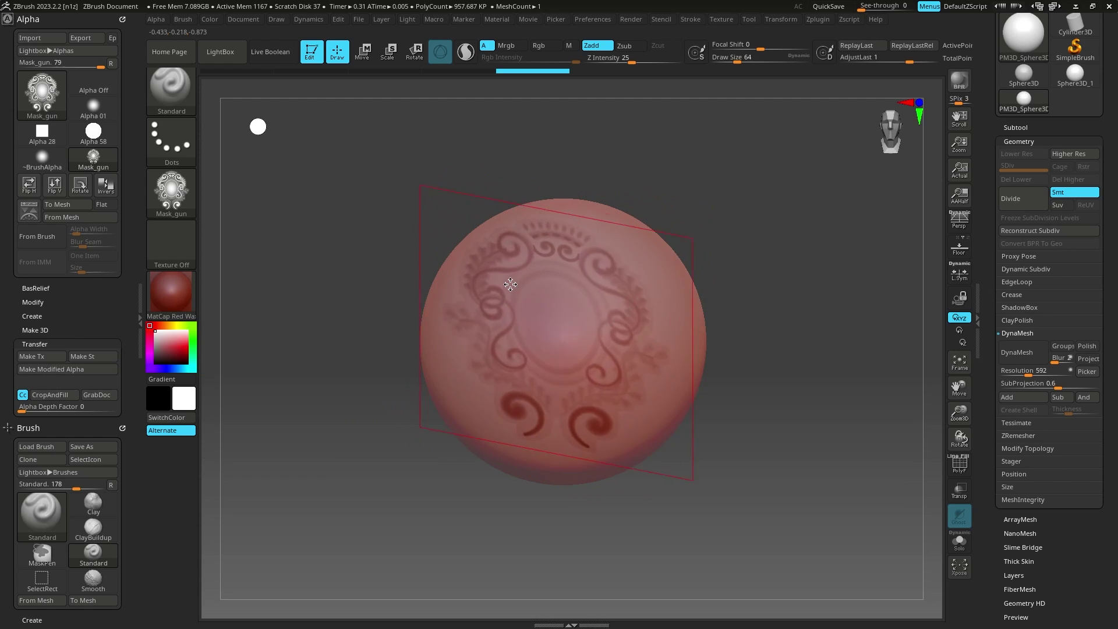
- Tilt the stencil slightly counterclockwise and resize it slightly taller than wide, extending just below the sphere
key("space")
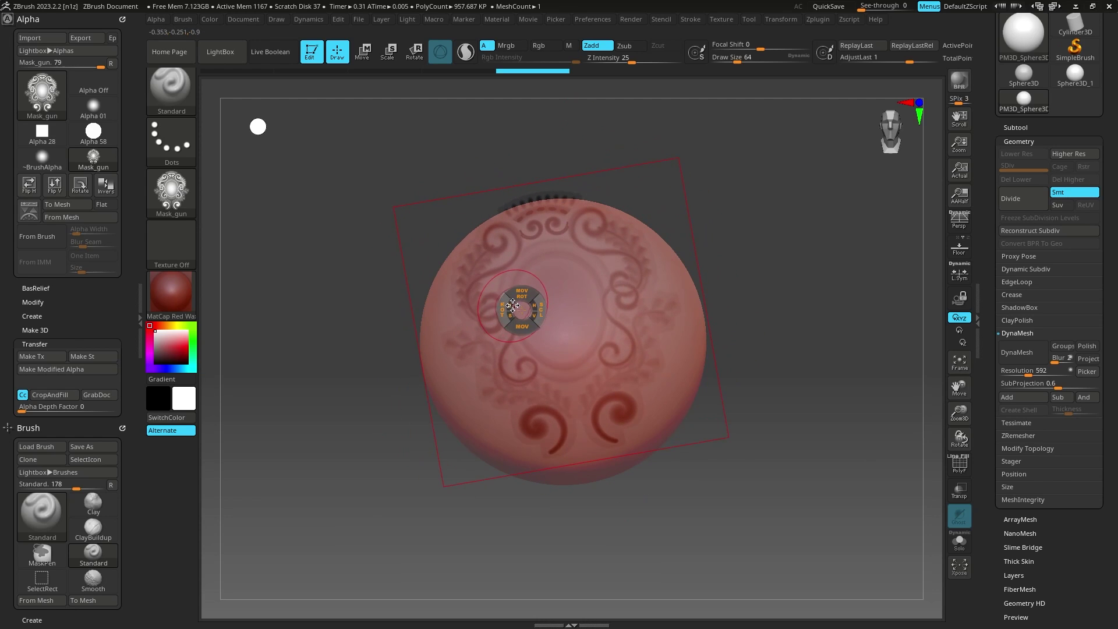
left_click_drag(503, 316, 543, 336)
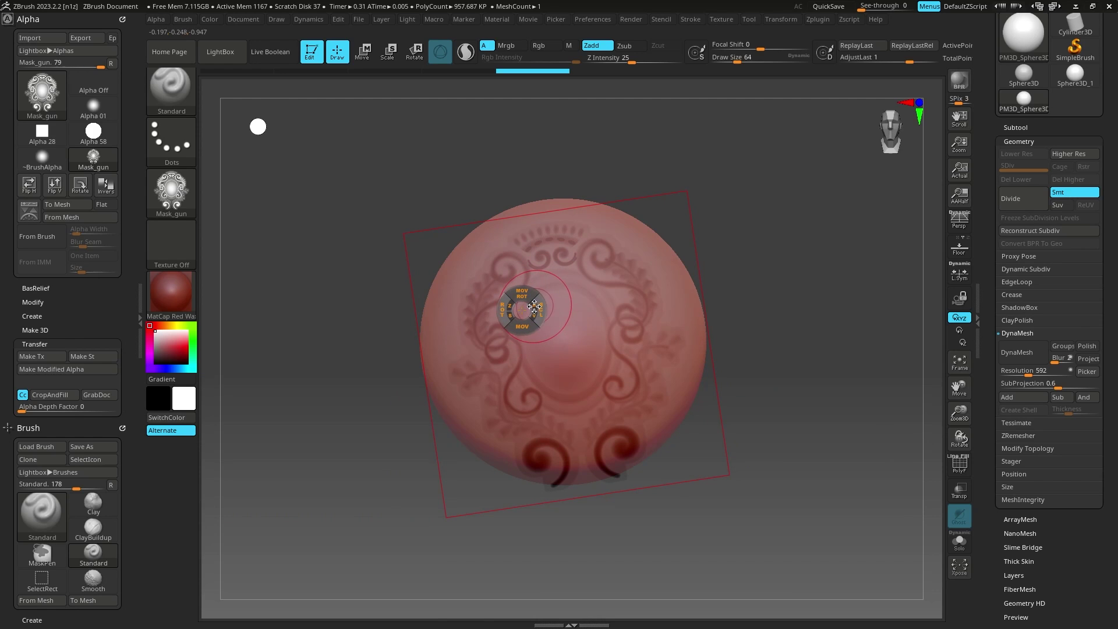
mouse_move(535, 307)
left_mouse_down()
mouse_move(571, 292)
mouse_move(550, 312)
mouse_move(569, 280)
mouse_move(559, 281)
mouse_move(612, 307)
mouse_move(567, 314)
mouse_move(586, 250)
mouse_move(559, 256)
mouse_move(527, 304)
left_mouse_up()
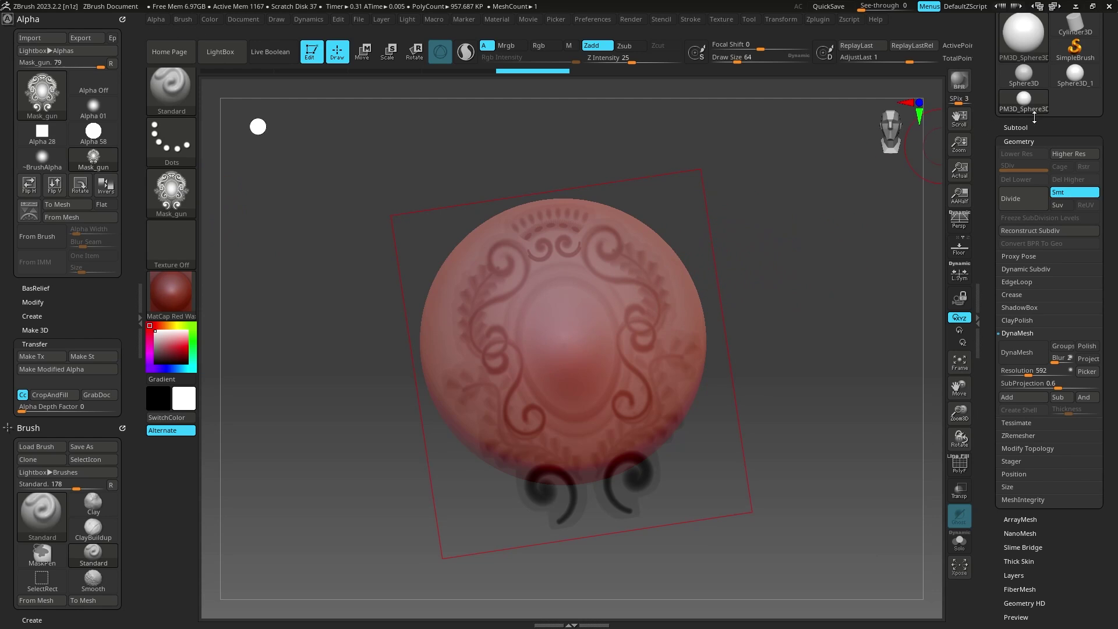
- Invert the stencil in the Stencil settings, and switch the inversion back off
left_click_drag(1072, 126, 1059, 205)
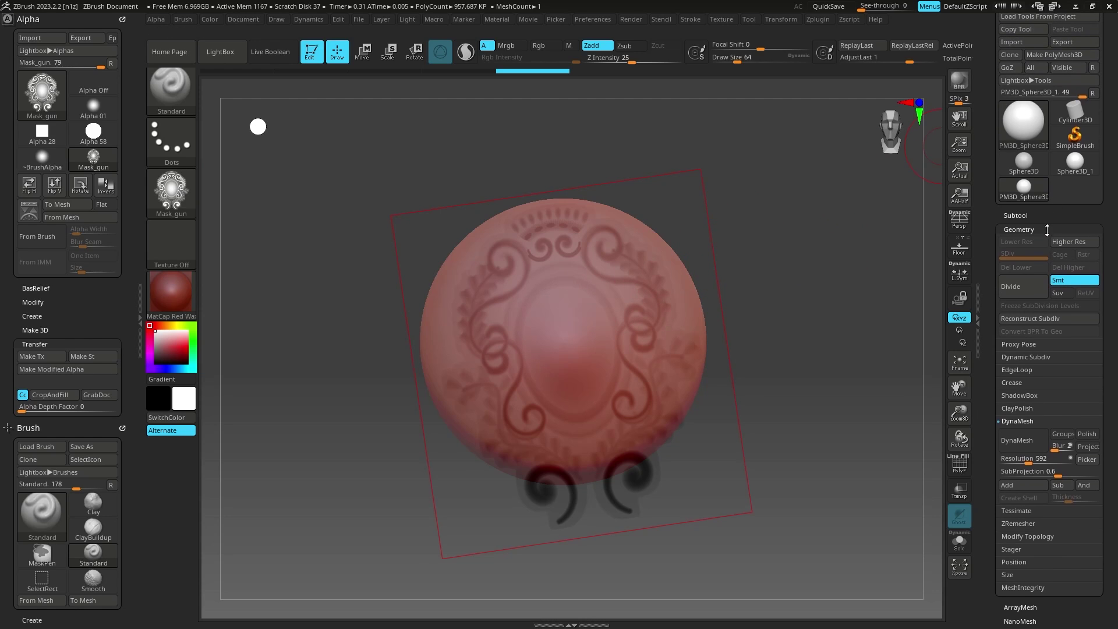
left_click(1047, 230)
scroll(1043, 174, "up", 5)
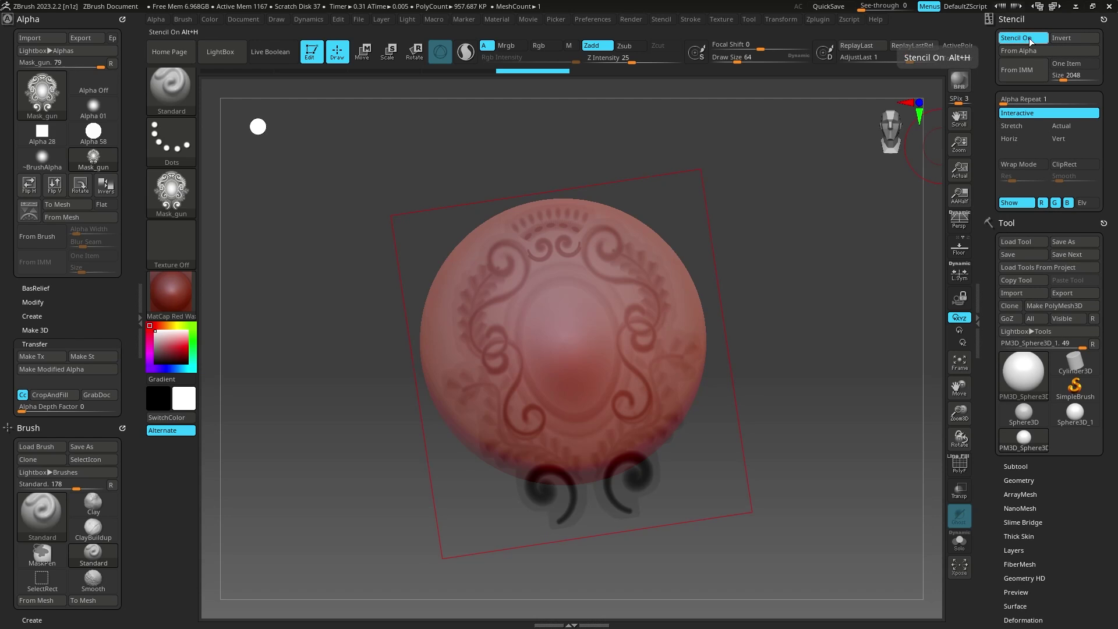
left_click(1028, 41)
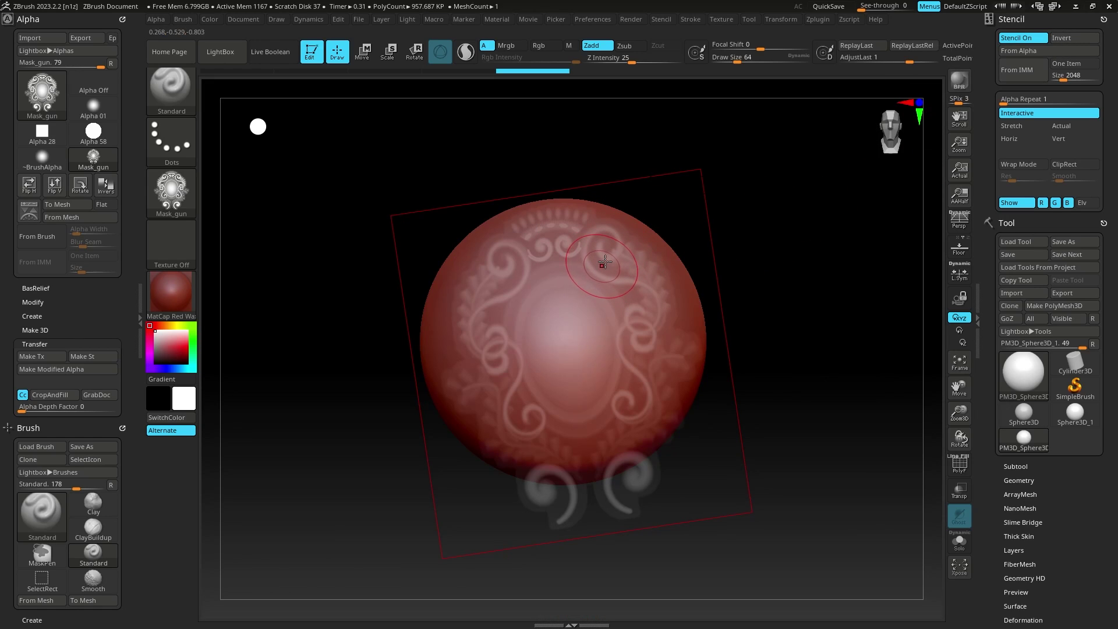
left_click(1075, 39)
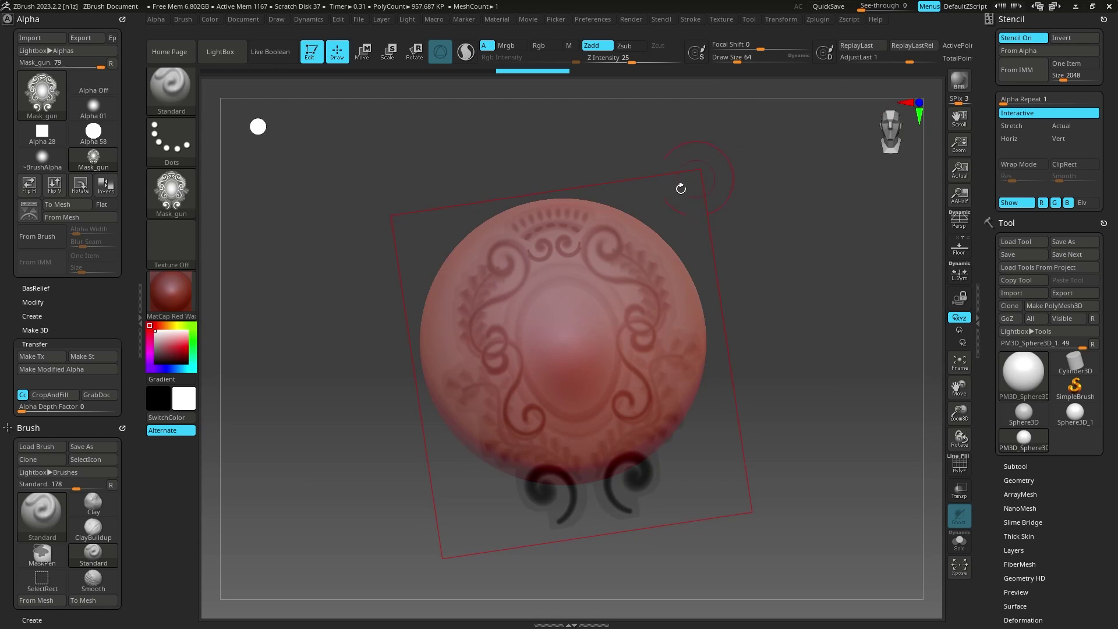
- Scale the stencil down until it sits within the front of the sphere
key("space")
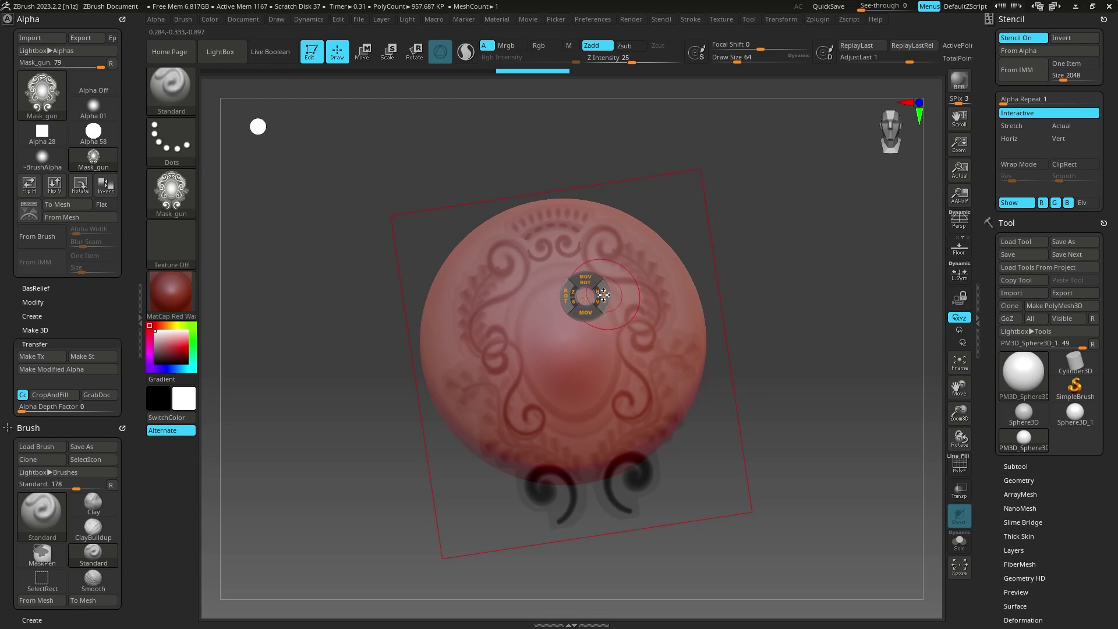
mouse_move(603, 296)
left_mouse_down()
mouse_move(606, 304)
mouse_move(566, 195)
mouse_move(576, 321)
left_mouse_up()
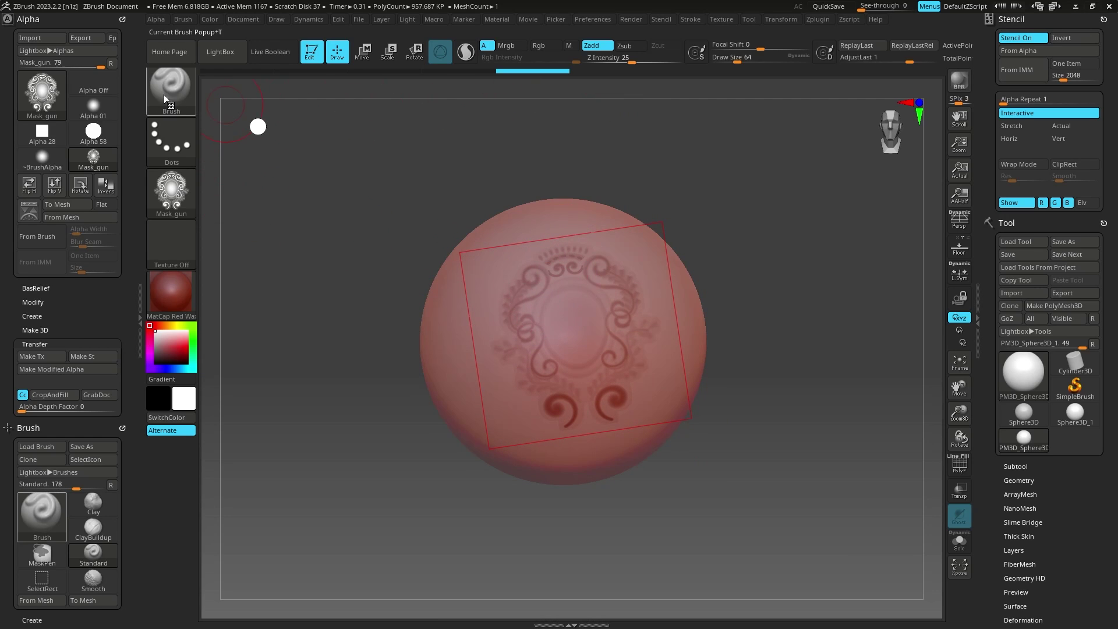
- Build up the ornament through the stencil with ClayBuildup brush strokes, and undo them
left_click(181, 89)
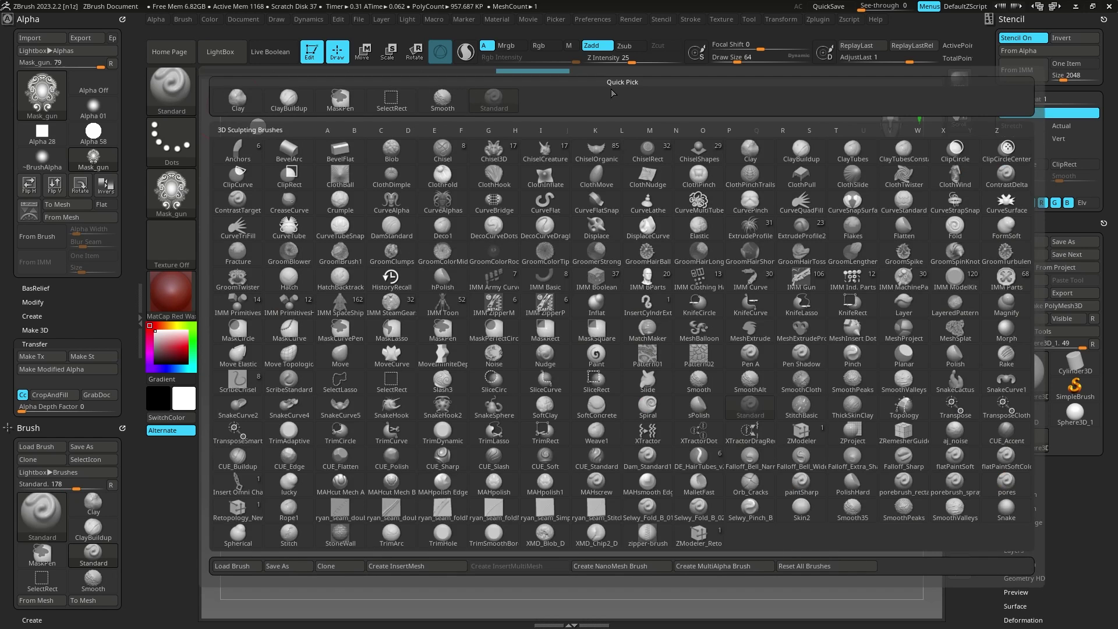
left_click(799, 152)
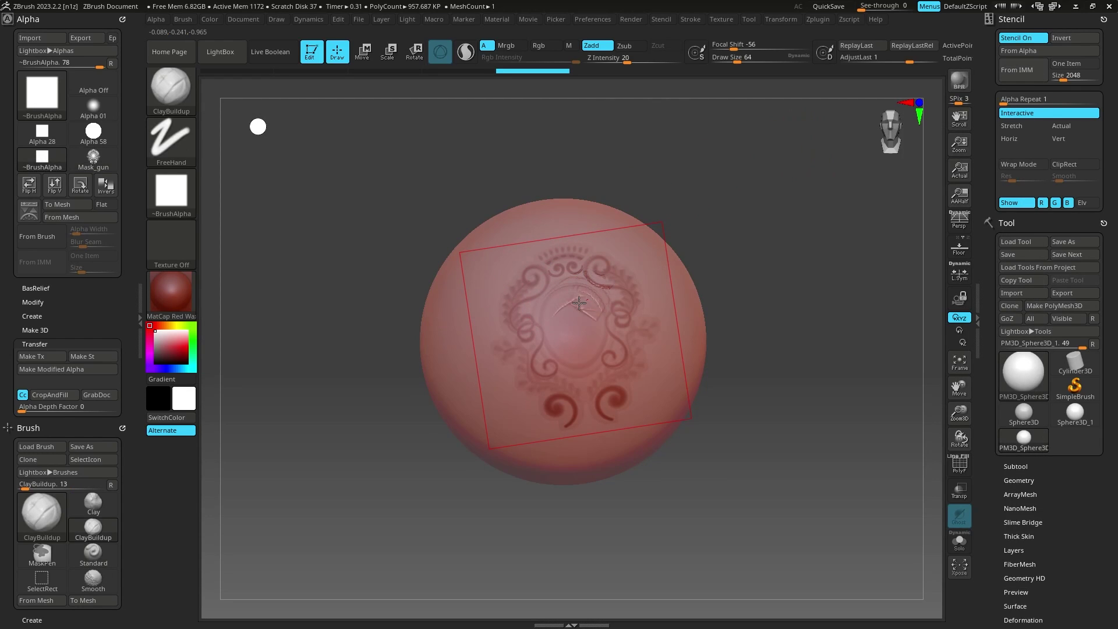
left_click_drag(579, 303, 531, 336)
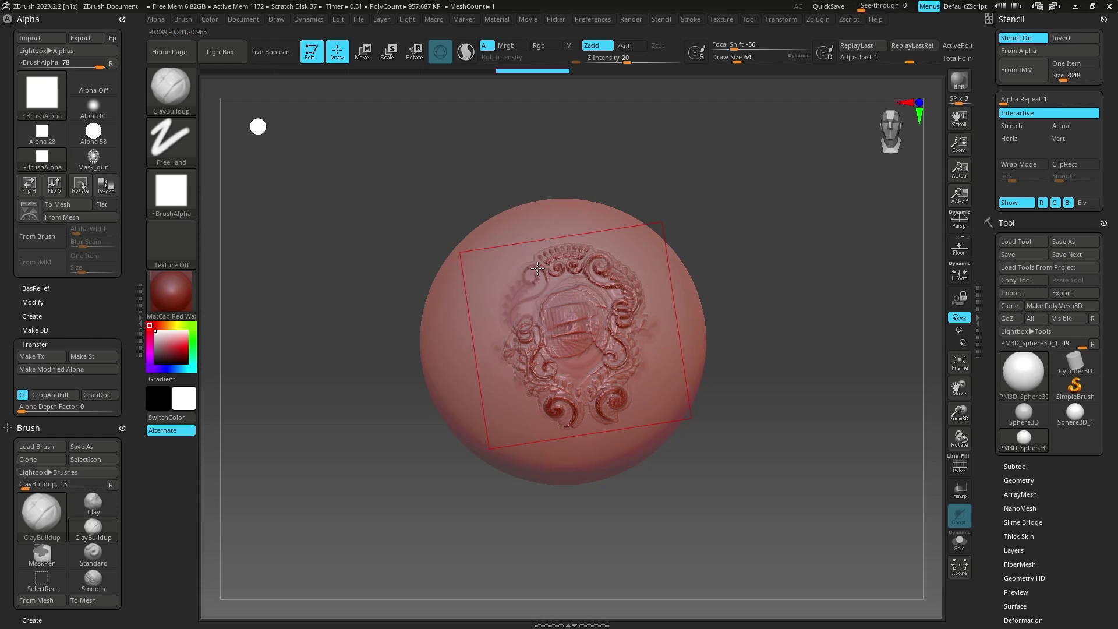
mouse_move(538, 268)
left_mouse_down()
mouse_move(513, 309)
mouse_move(549, 371)
left_mouse_up()
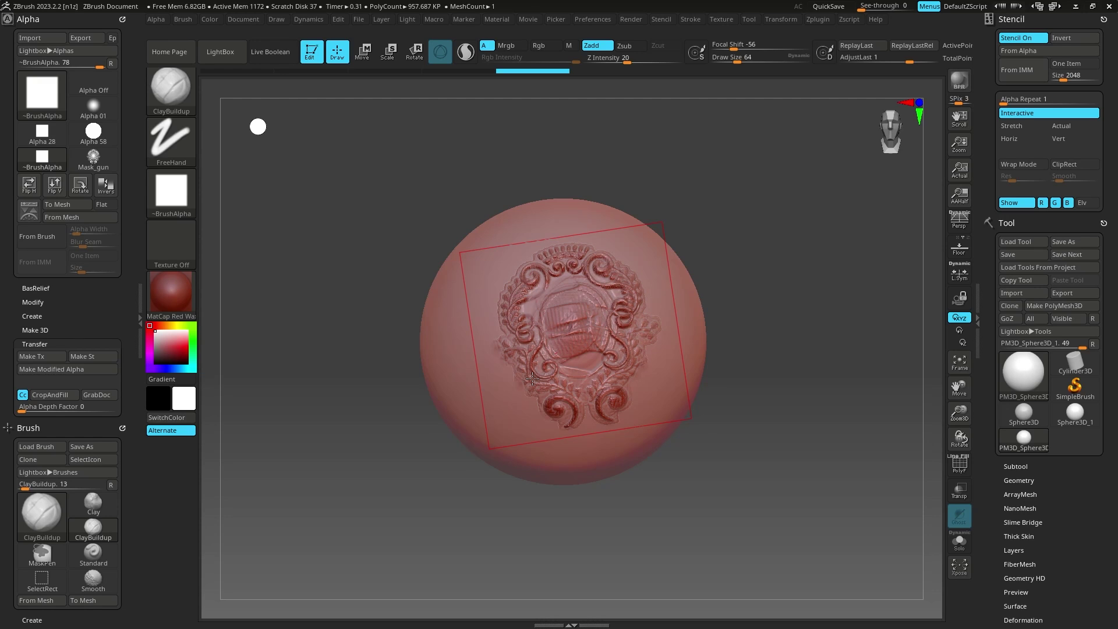
key("ctrl+z")
- Switch to the Standard brush and set its alpha to Alpha Off
left_click(193, 97)
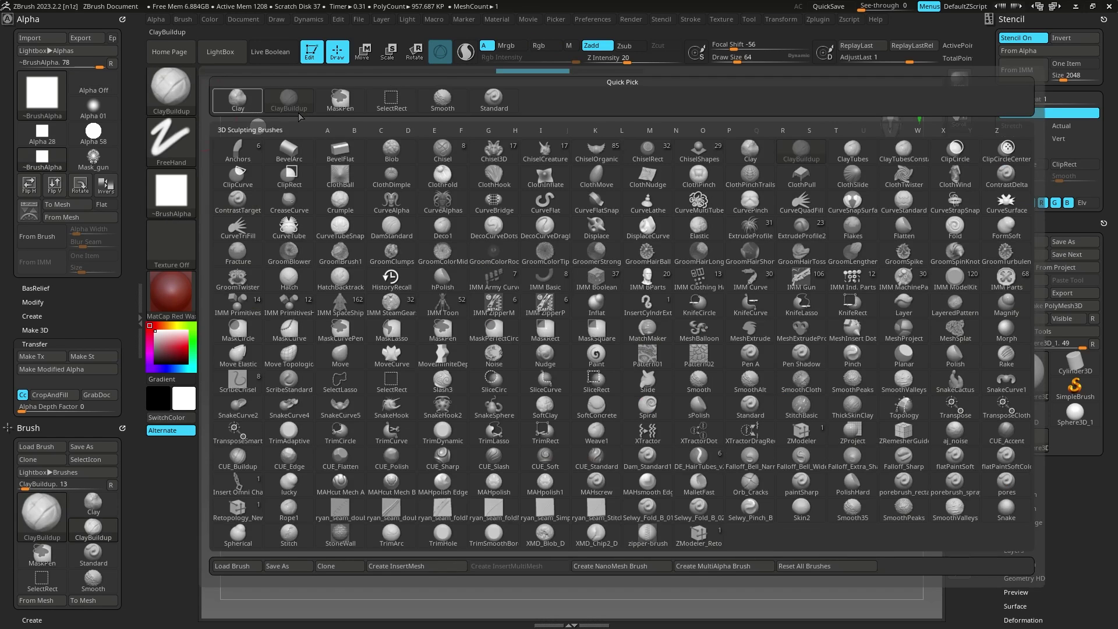
left_click(487, 100)
left_click(172, 192)
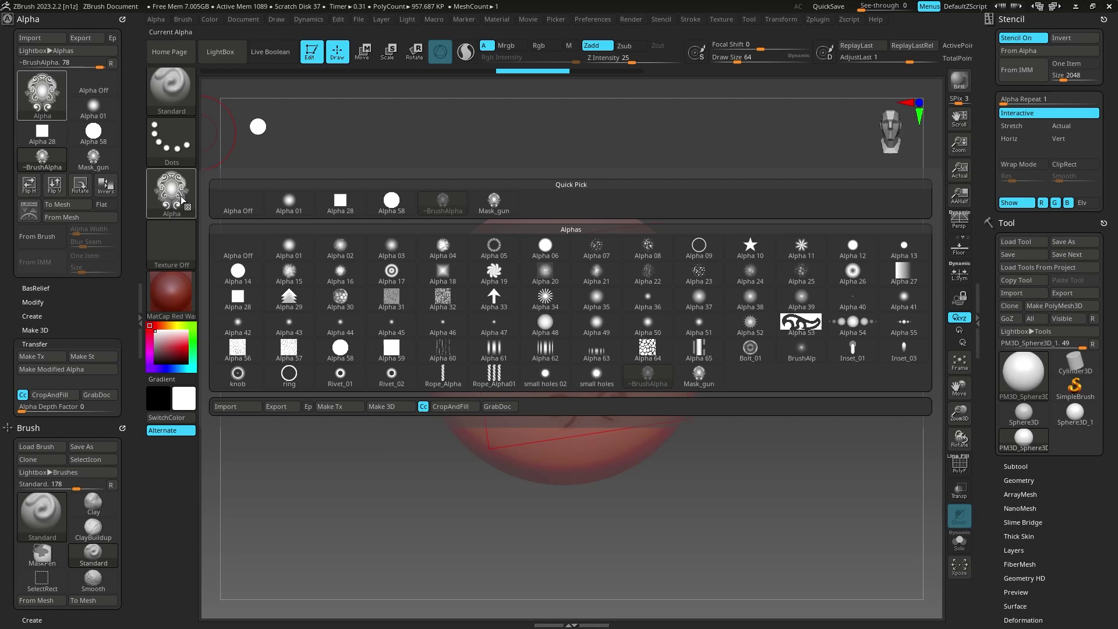
left_click(229, 198)
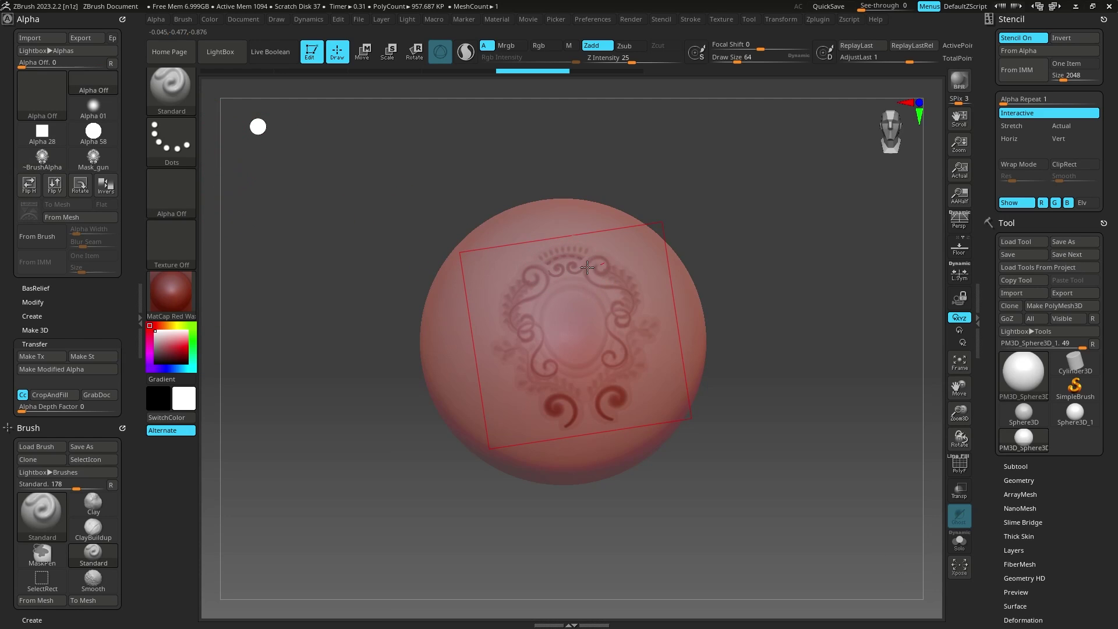
- Sculpt the ornament through the stencil with Standard brush strokes in Dots mode, and undo the strokes
mouse_move(564, 293)
left_mouse_down()
mouse_move(582, 358)
mouse_move(552, 307)
mouse_move(559, 298)
mouse_move(504, 335)
mouse_move(506, 367)
mouse_move(545, 408)
mouse_move(598, 414)
left_mouse_up()
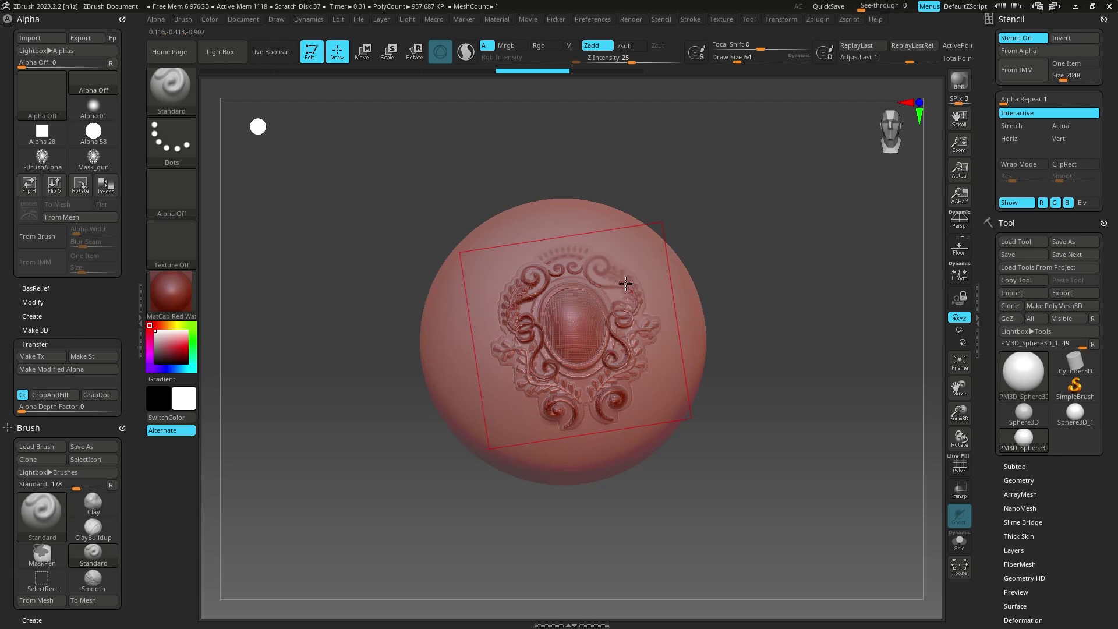
key("ctrl+z")
key("ctrl+z")
key("ctrl+z")
key("ctrl+z")
key("ctrl+z")
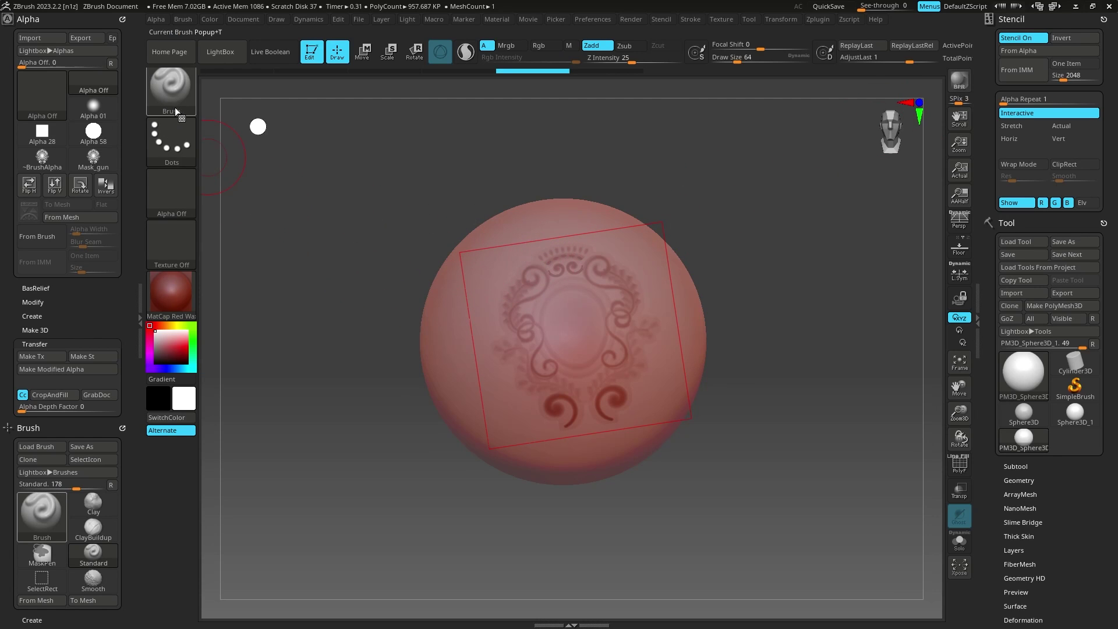
- Set the stroke to DragRect and emboss the whole ornament through the stencil from the sphere's centre
left_click(169, 138)
left_click(290, 150)
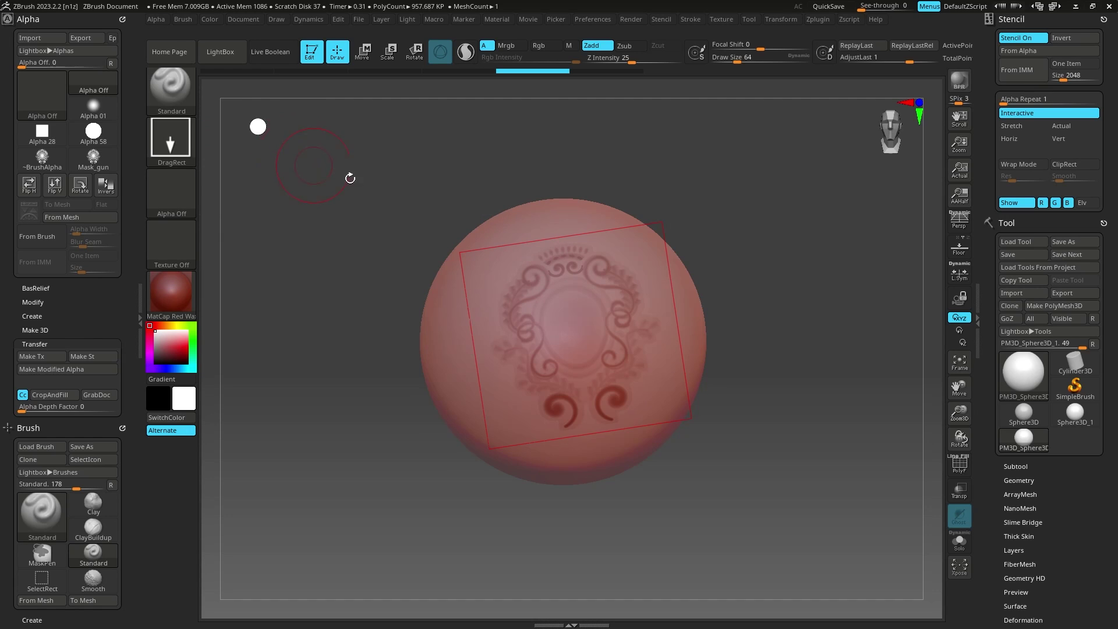
mouse_move(589, 338)
left_mouse_down()
mouse_move(574, 334)
mouse_move(586, 327)
mouse_move(559, 349)
mouse_move(677, 286)
left_mouse_up()
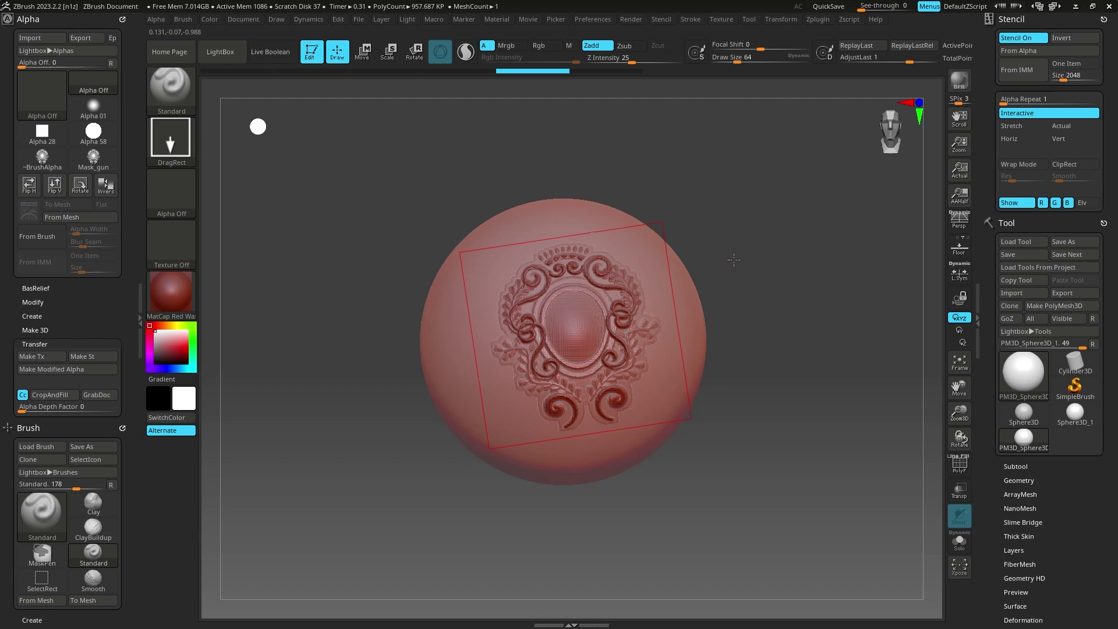
left_click_drag(566, 337, 546, 339)
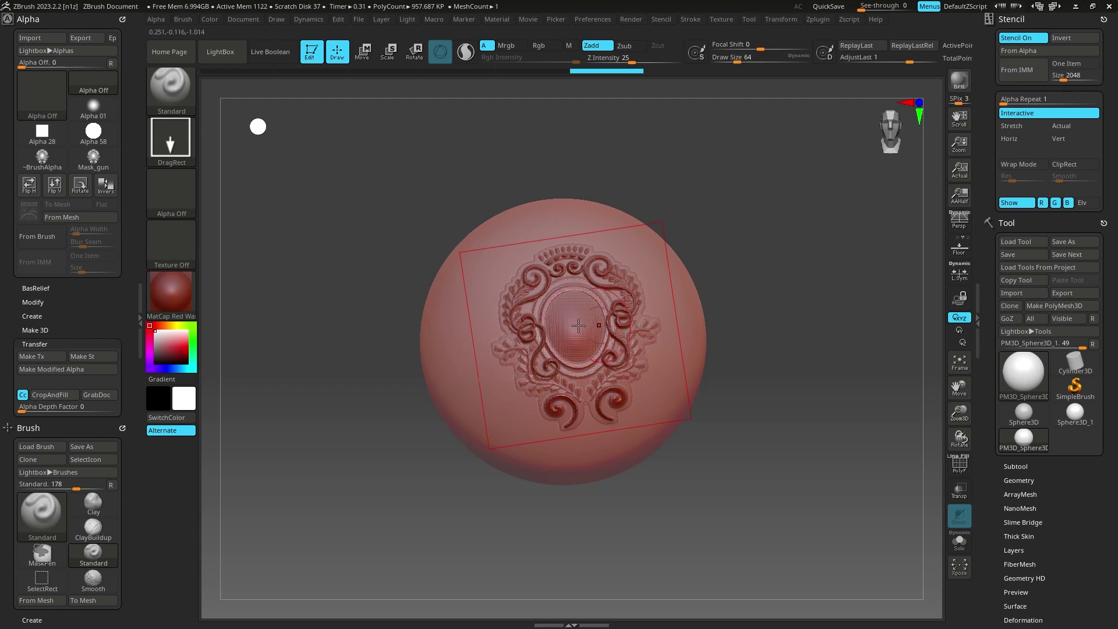
- Switch the stencil off and smooth the embossed ornament on the sphere with the Smooth brush
left_click(1025, 41)
key("space")
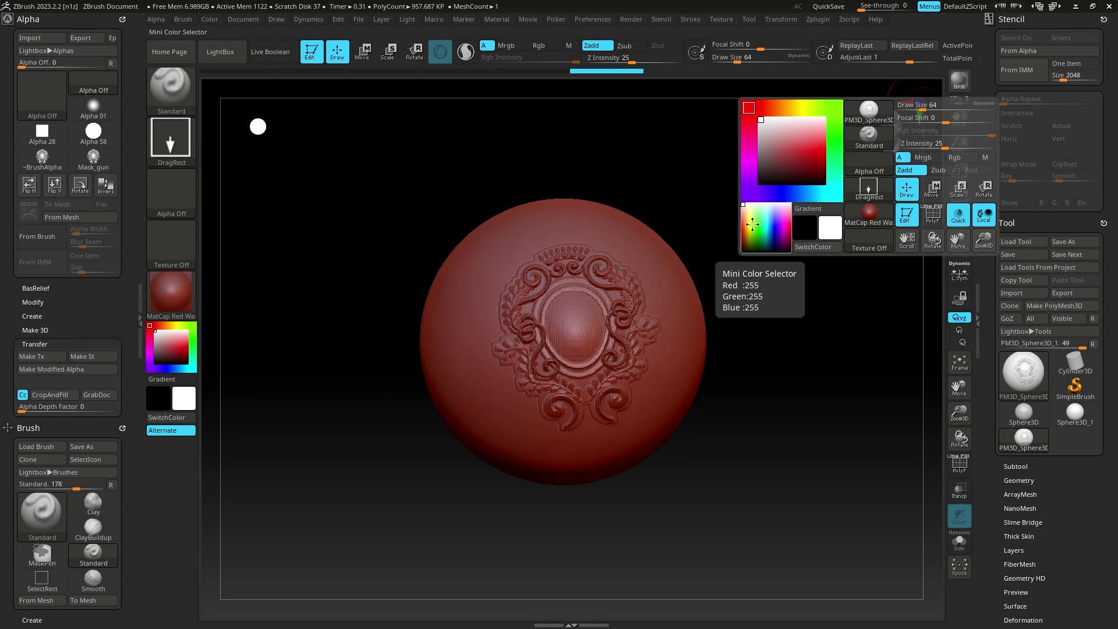
mouse_move(788, 194)
right_mouse_down("ctrl")
mouse_move(788, 262)
mouse_move(804, 248)
mouse_move(780, 256)
right_mouse_up("ctrl")
key("shift")
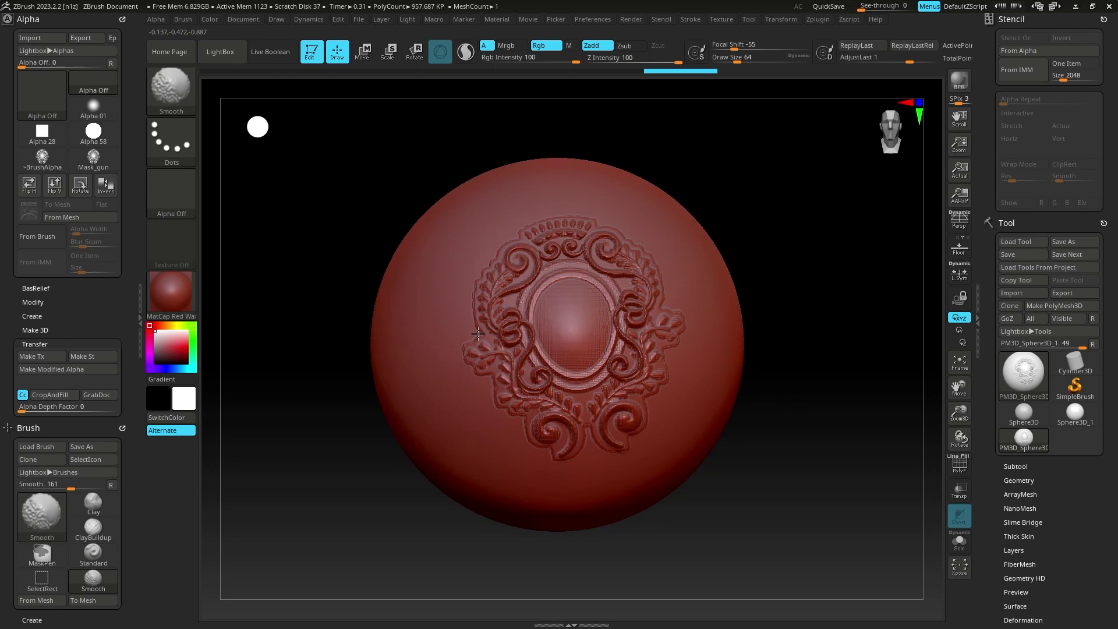
right_click_drag(799, 242, 729, 268, "ctrl")
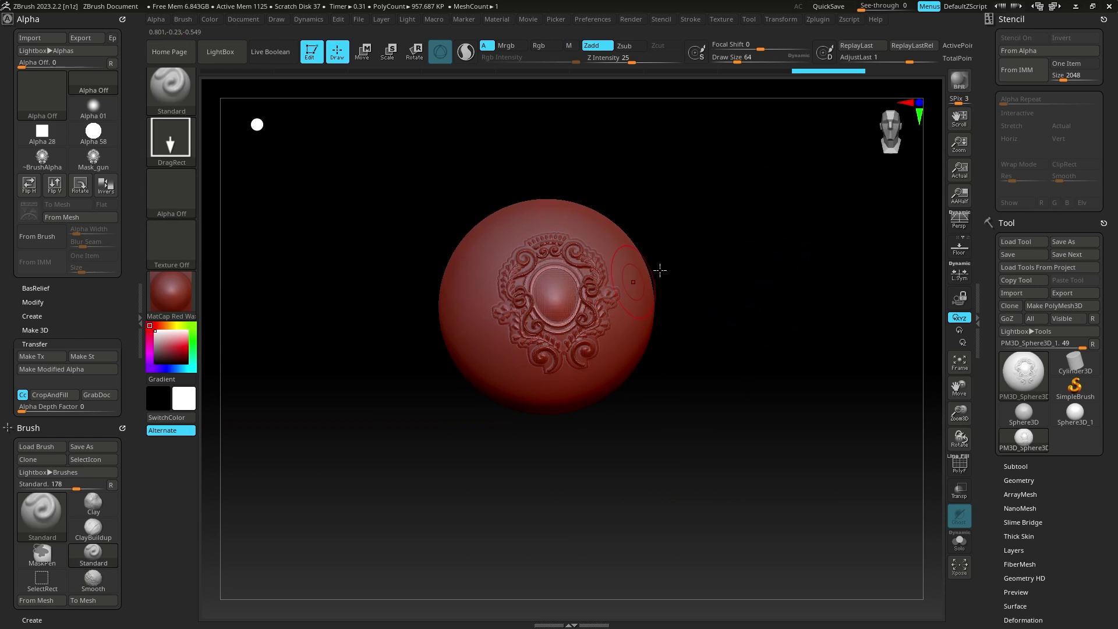
right_click_drag(659, 270, 757, 256, "ctrl")
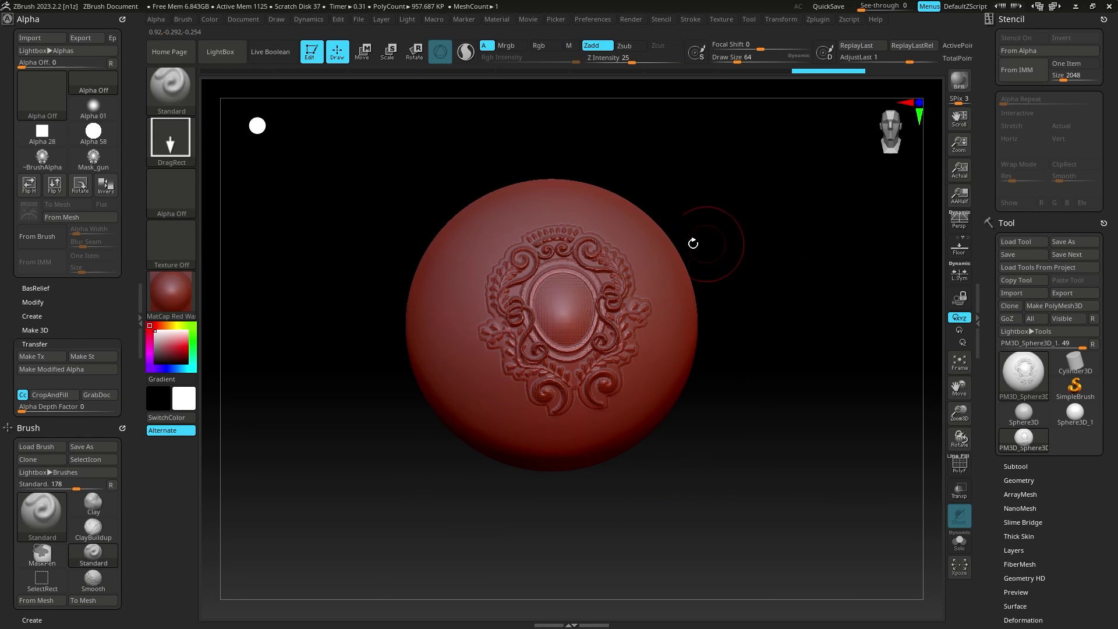
- Undo the embossed ornament to restore the plain sphere, and set the Standard brush's stroke to FreeHand
key("ctrl")
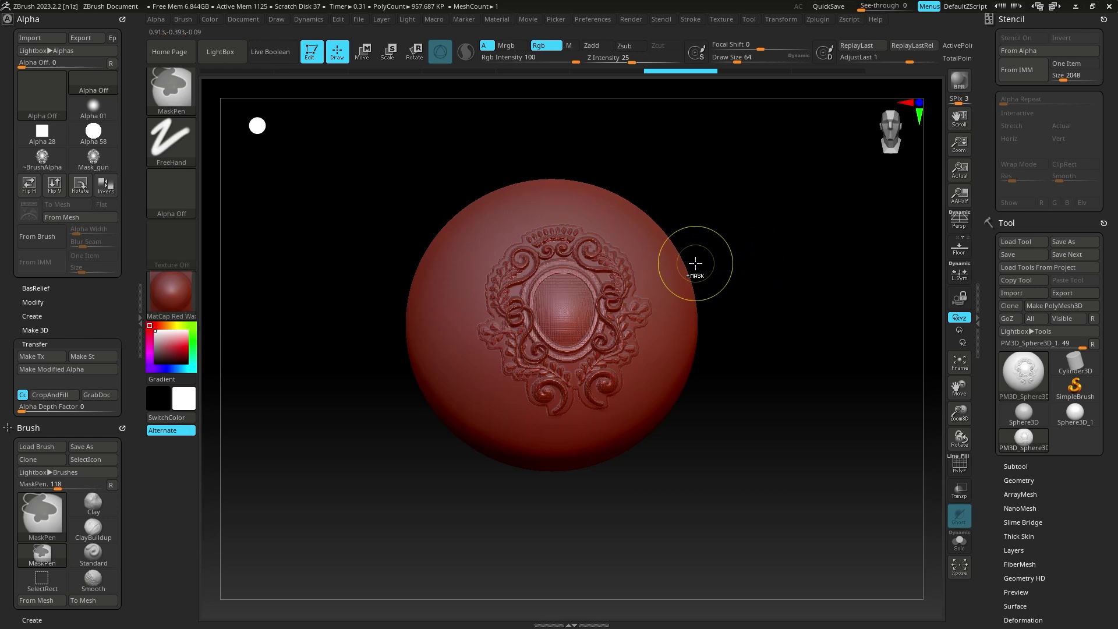
key("ctrl+z")
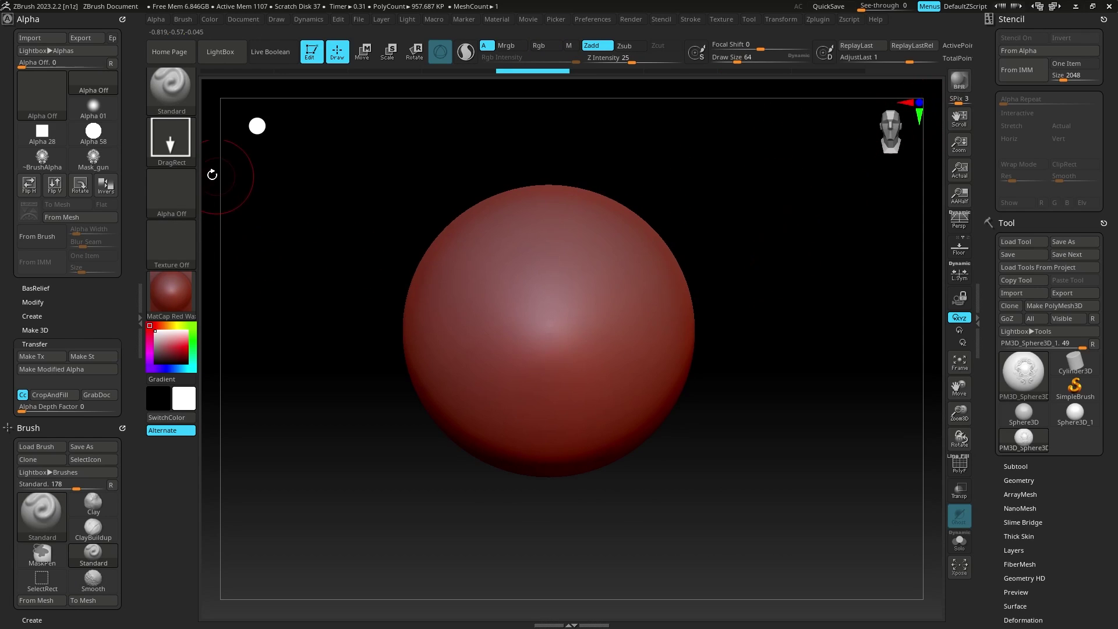
left_click(184, 142)
left_click(344, 155)
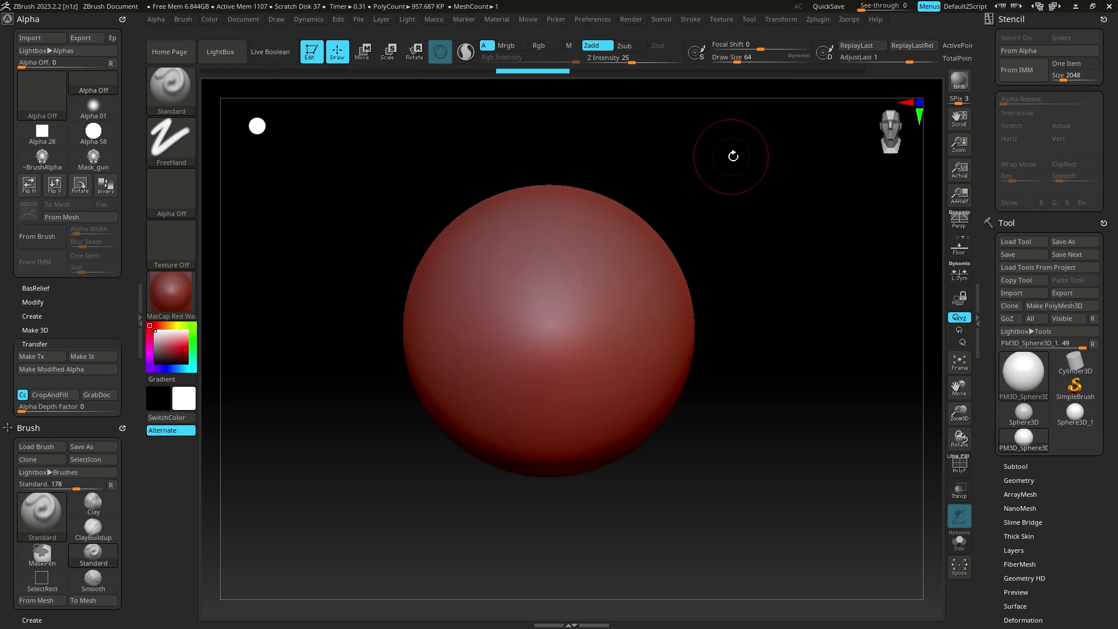
- Create a stencil from Alpha 64, then enlarge, rotate and centre it over the front of the sphere
left_click(1040, 51)
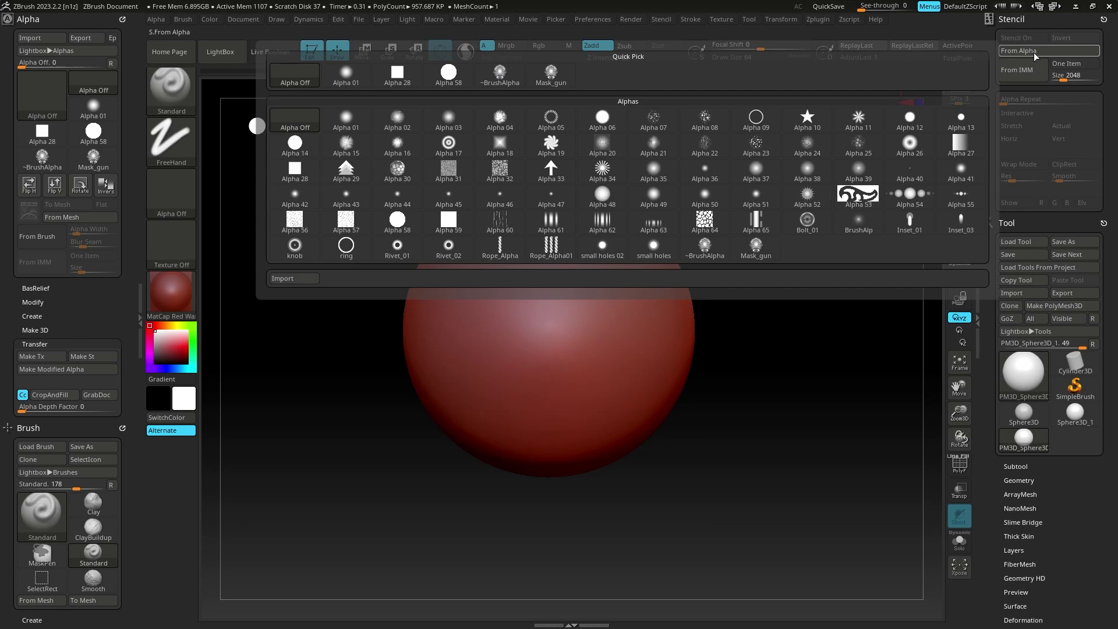
left_click(713, 225)
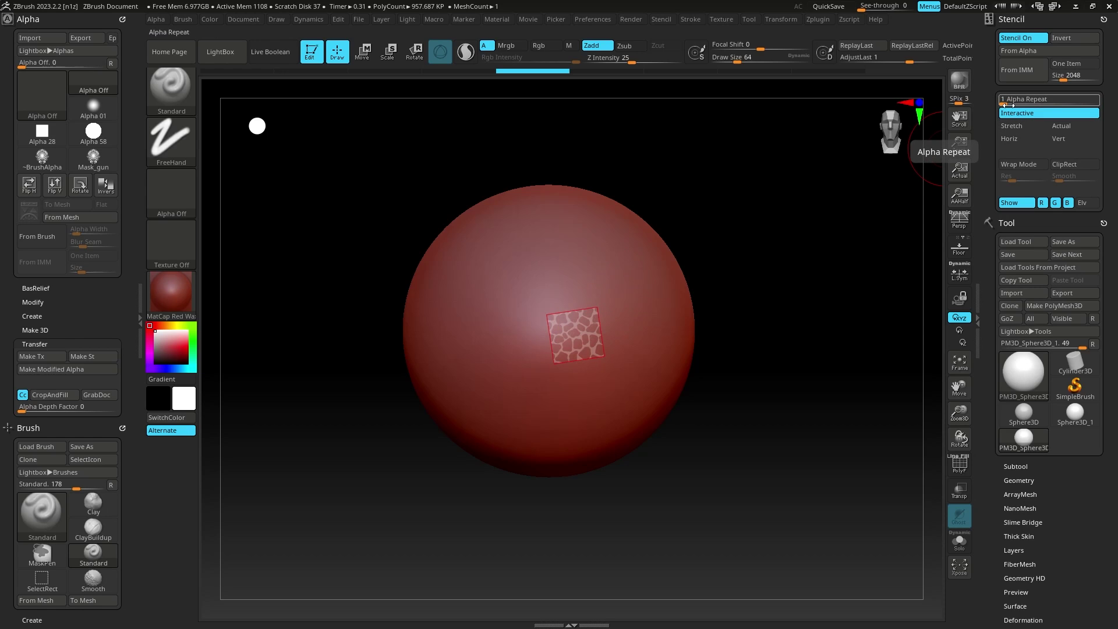
key("space")
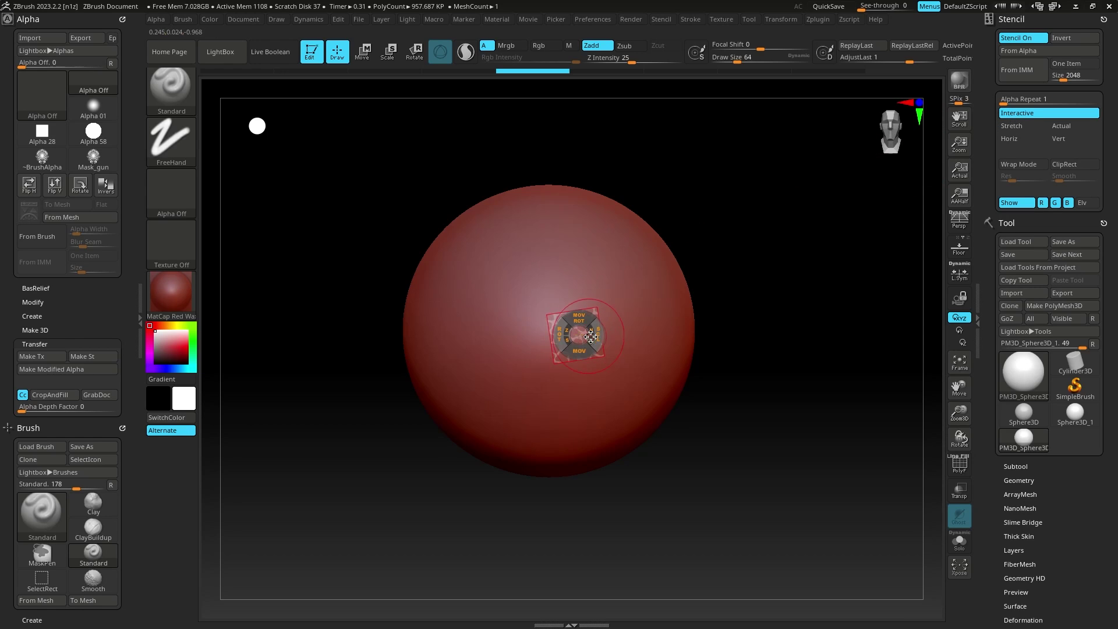
left_click_drag(591, 337, 776, 282)
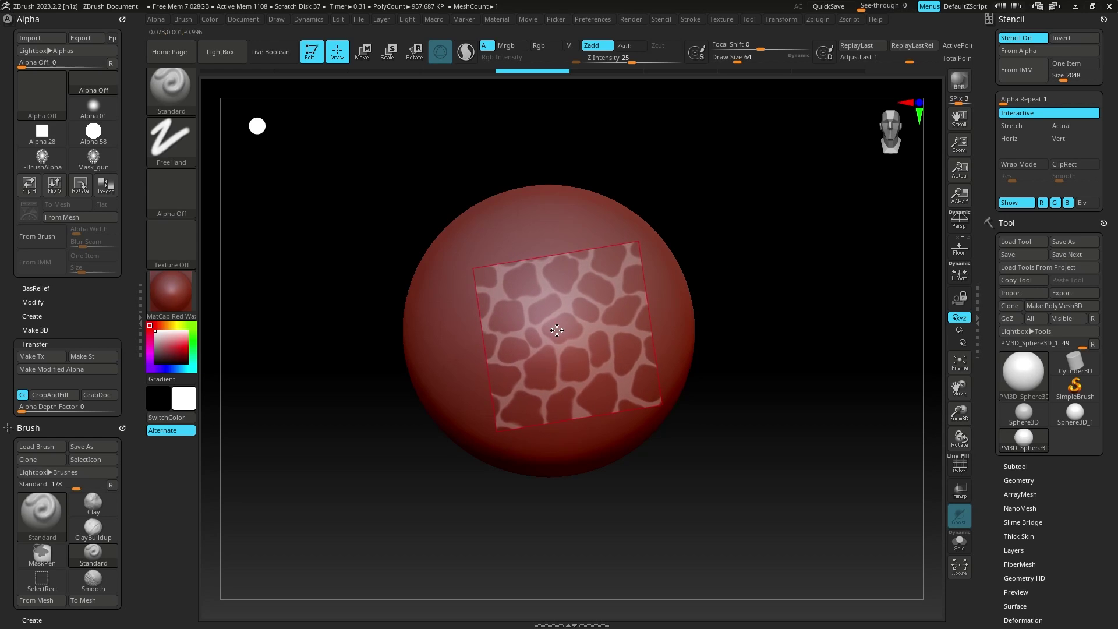
key("space")
mouse_move(557, 330)
left_mouse_down()
mouse_move(574, 340)
mouse_move(560, 328)
mouse_move(571, 325)
left_mouse_up()
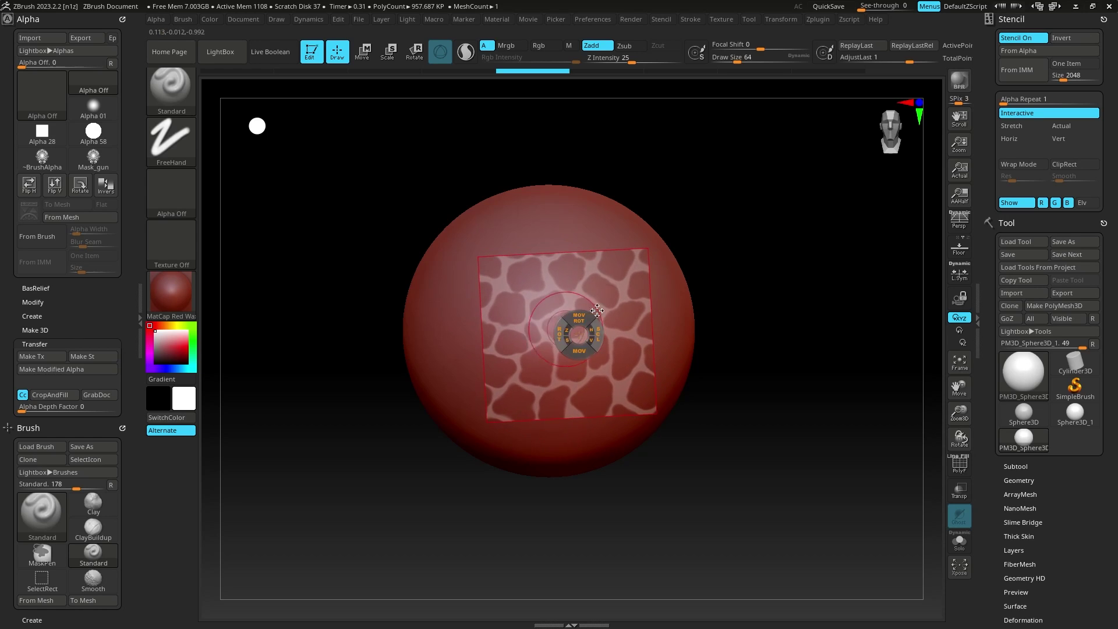
- Stretch the cell-pattern stencil across the canvas, then return it to Interactive mode and shift it slightly
left_click(1023, 127)
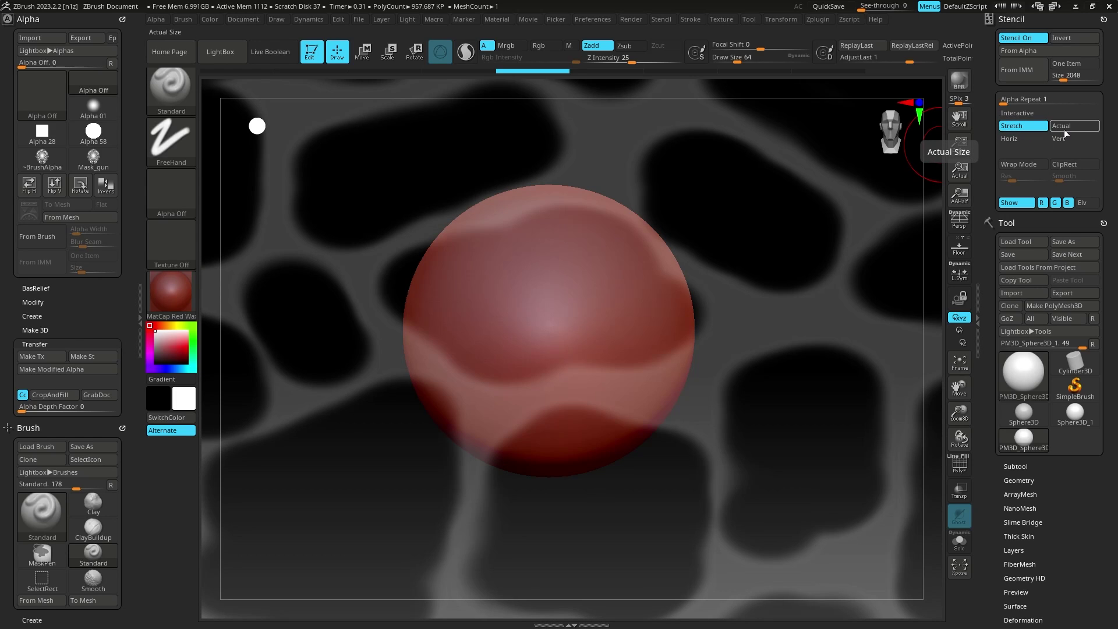
left_click(1042, 113)
key("space")
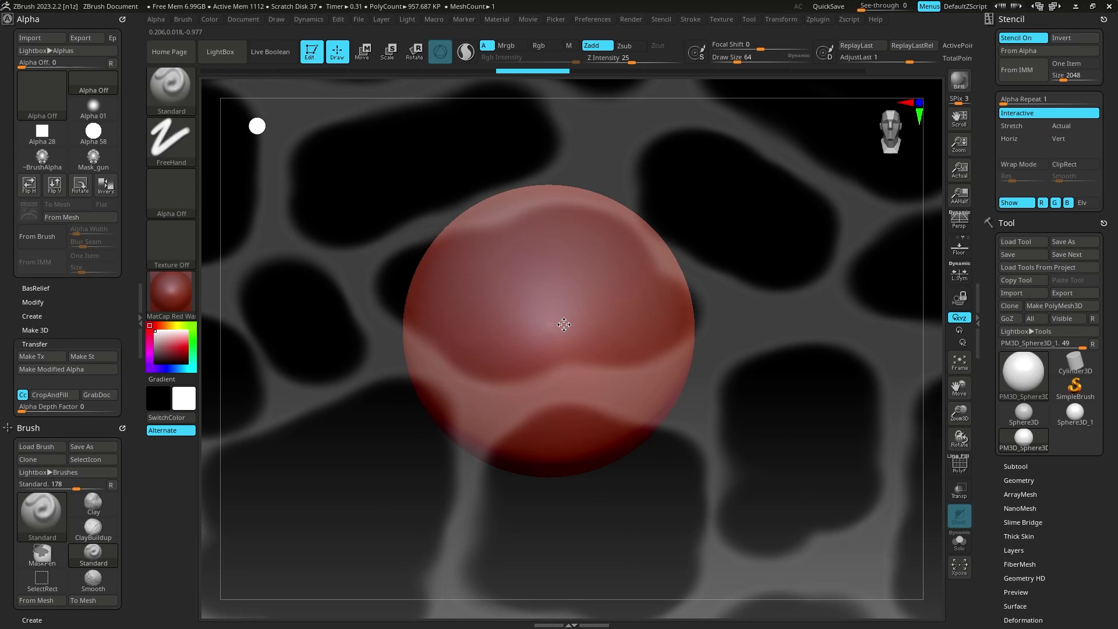
left_click_drag(563, 325, 595, 320)
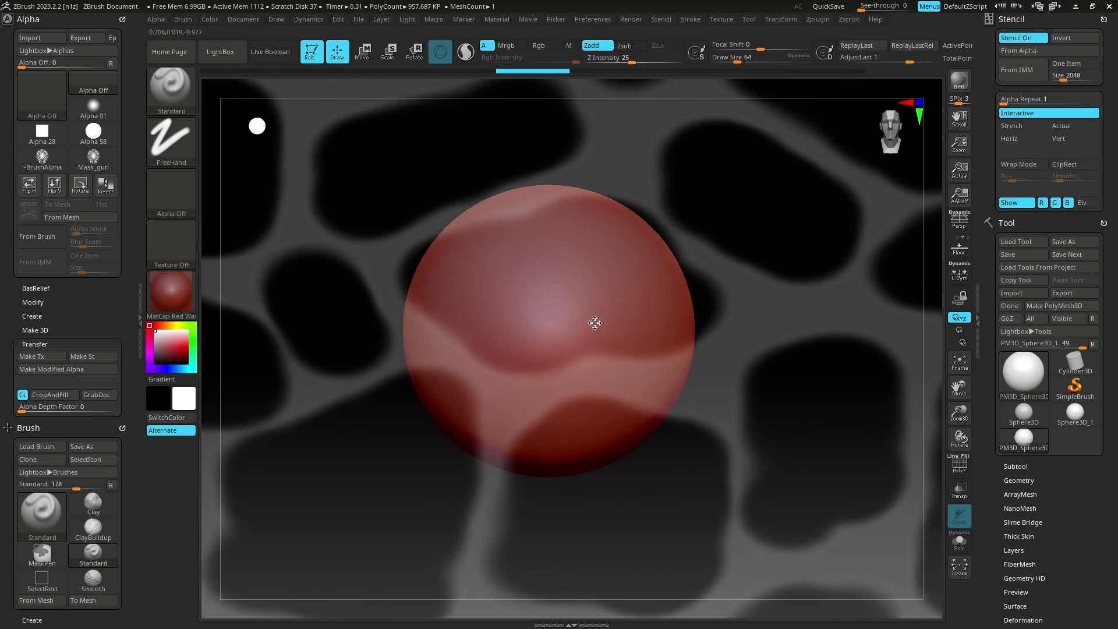
- Display the stencil at actual size, then return it to Interactive mode and fit it upright over the whole sphere
left_click(1072, 127)
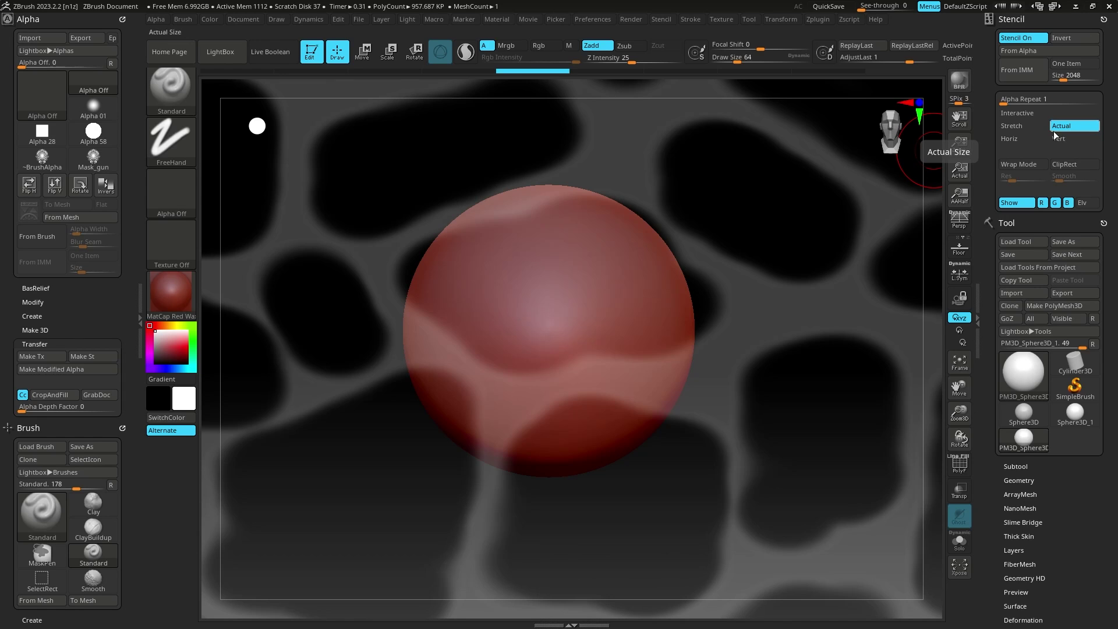
key("space")
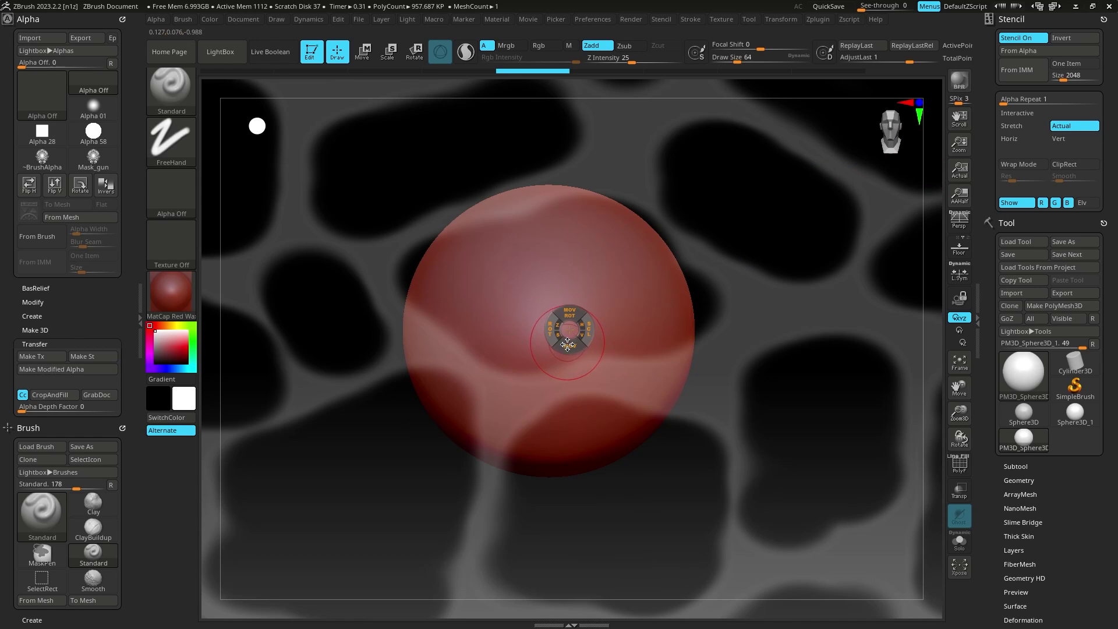
left_click(521, 336)
left_click_drag(521, 336, 522, 342)
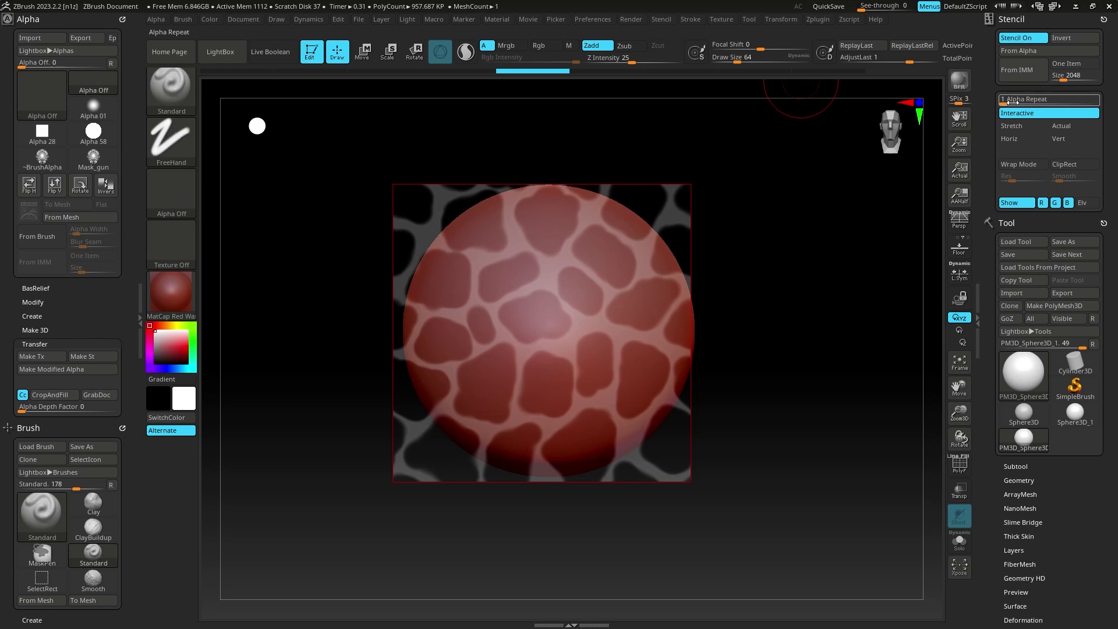
- Try Alpha Repeat values of 3 and 2 on the stencil, and leave the repeat at 2
type("3")
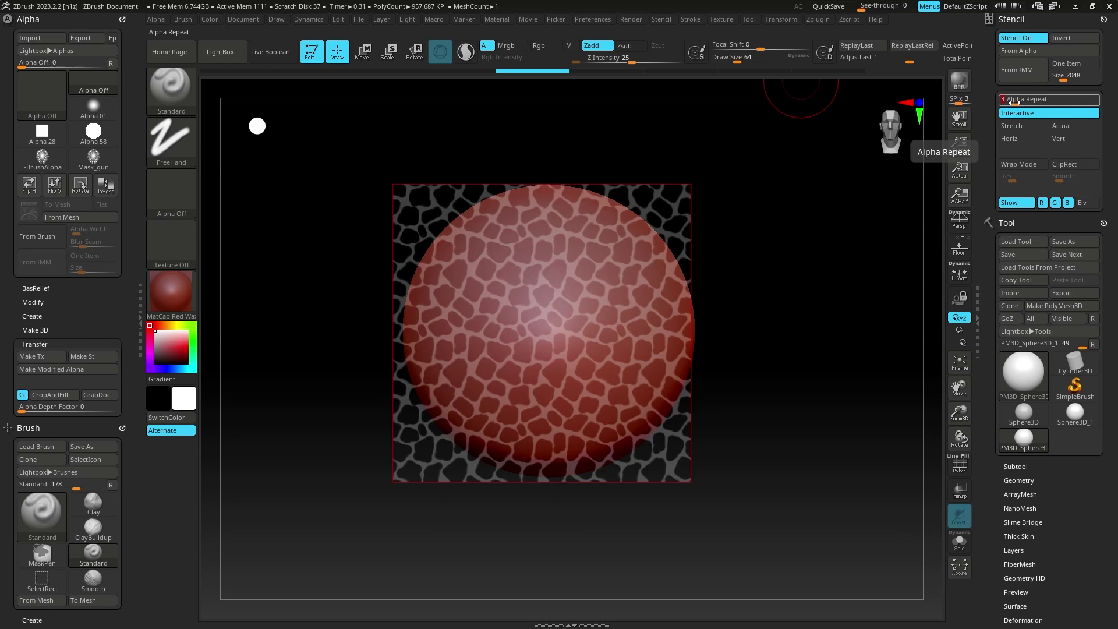
key("BackSpace")
type("2")
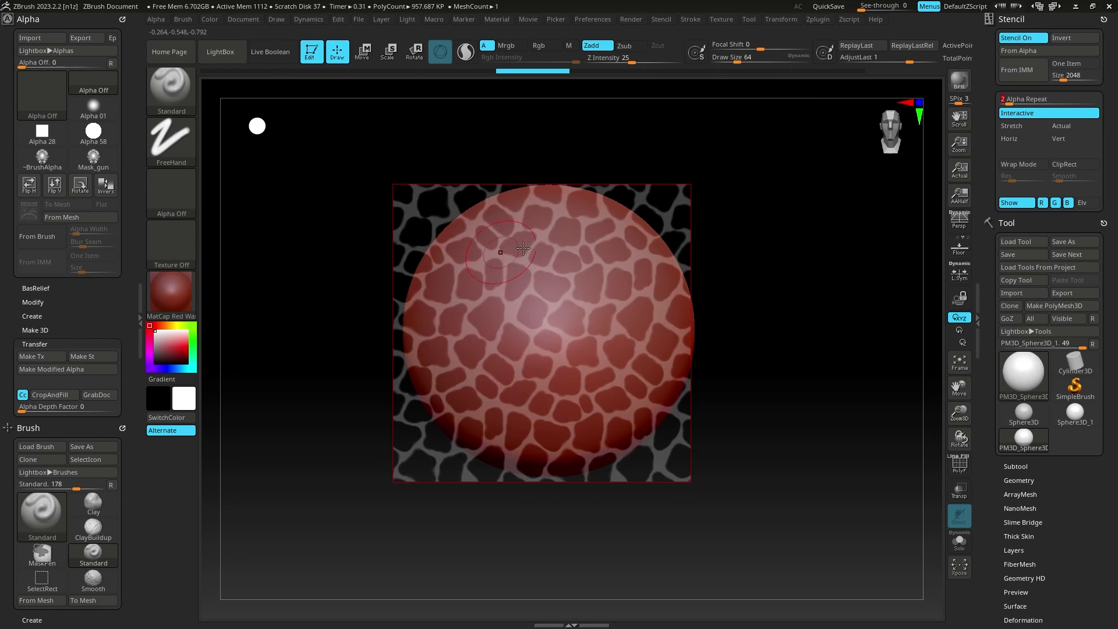
key("BackSpace")
type("3")
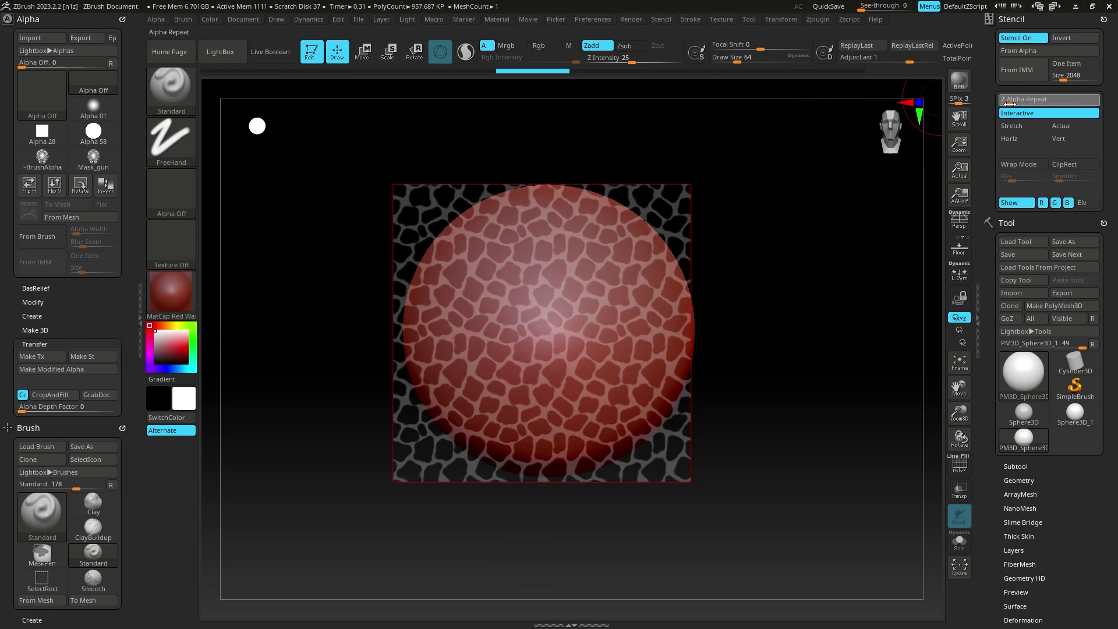
key("Return")
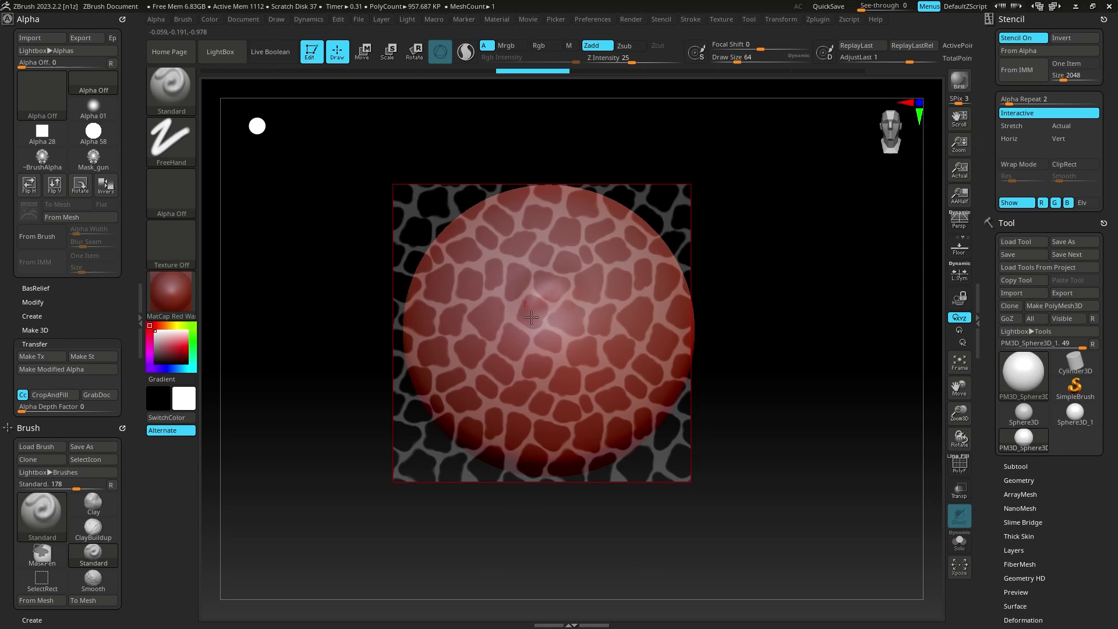
- Sculpt raised cells on the sphere's centre through the repeated stencil with the Standard brush, and undo the strokes
mouse_move(532, 317)
left_mouse_down()
mouse_move(562, 280)
mouse_move(492, 282)
mouse_move(524, 344)
mouse_move(513, 379)
mouse_move(628, 316)
left_mouse_up()
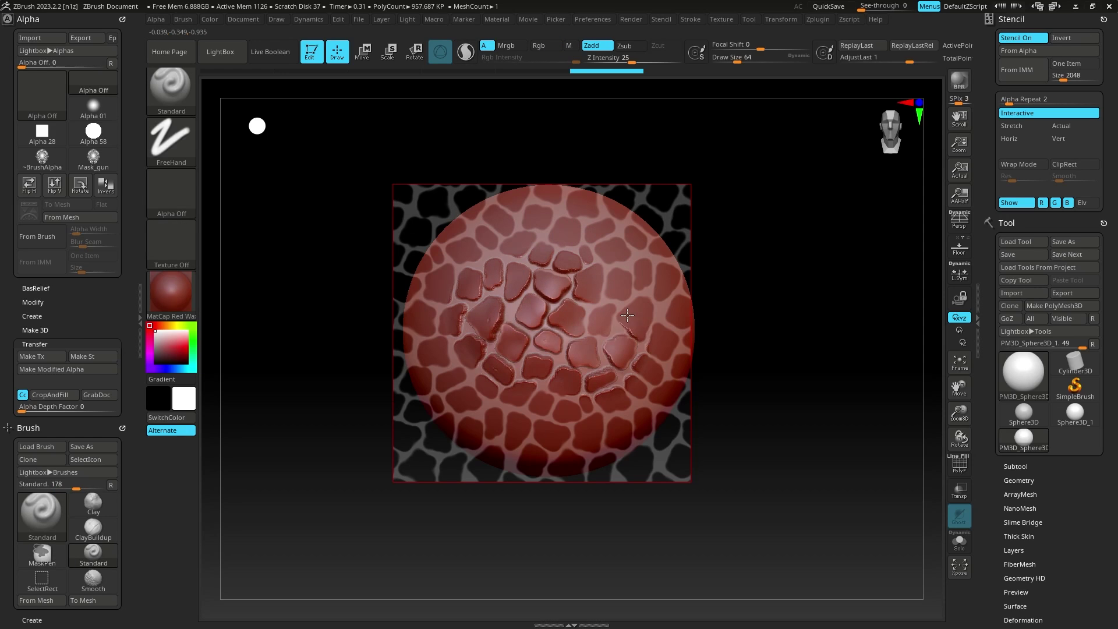
key("ctrl+z")
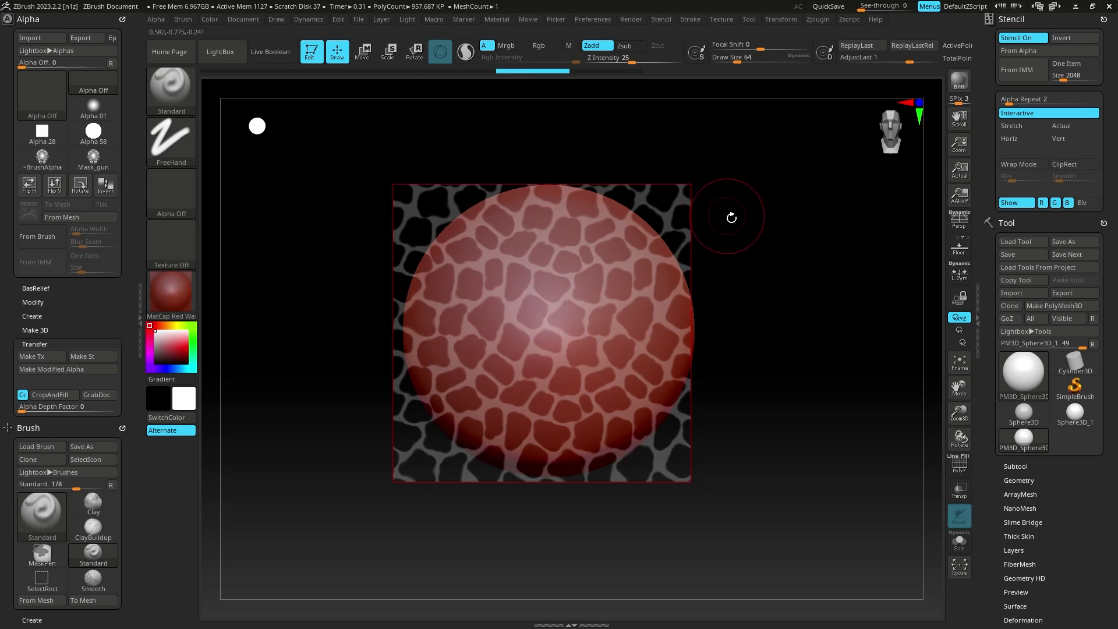
- Turn on the stencil's Wrap Mode, move the stencil slightly down, and sculpt raised cells on the front of the sphere
left_click_drag(764, 226, 775, 233, "alt")
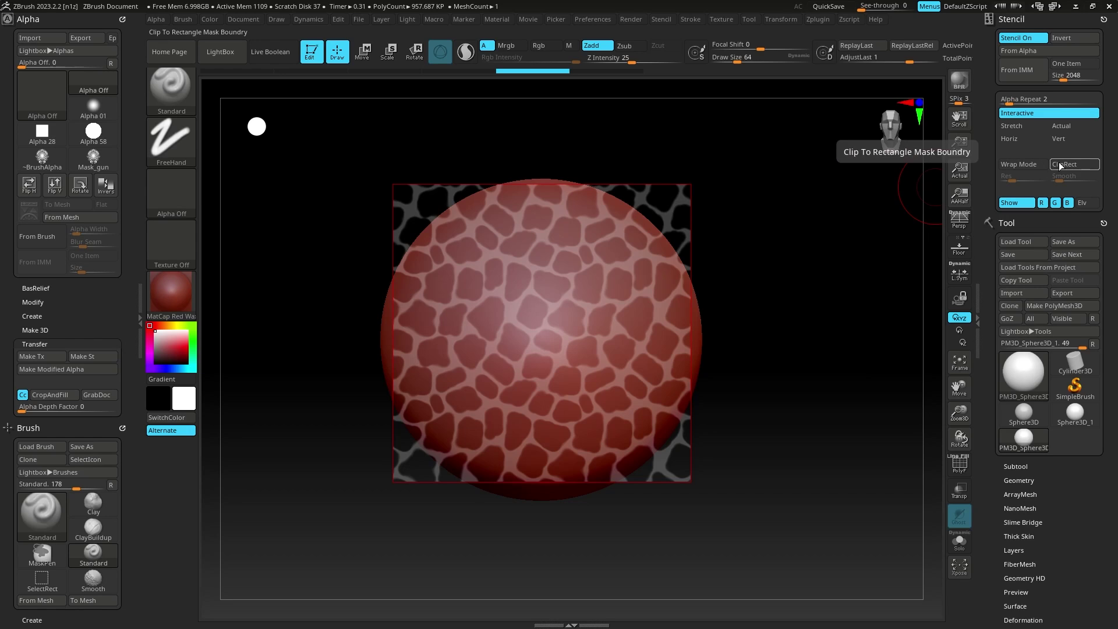
left_click(1025, 164)
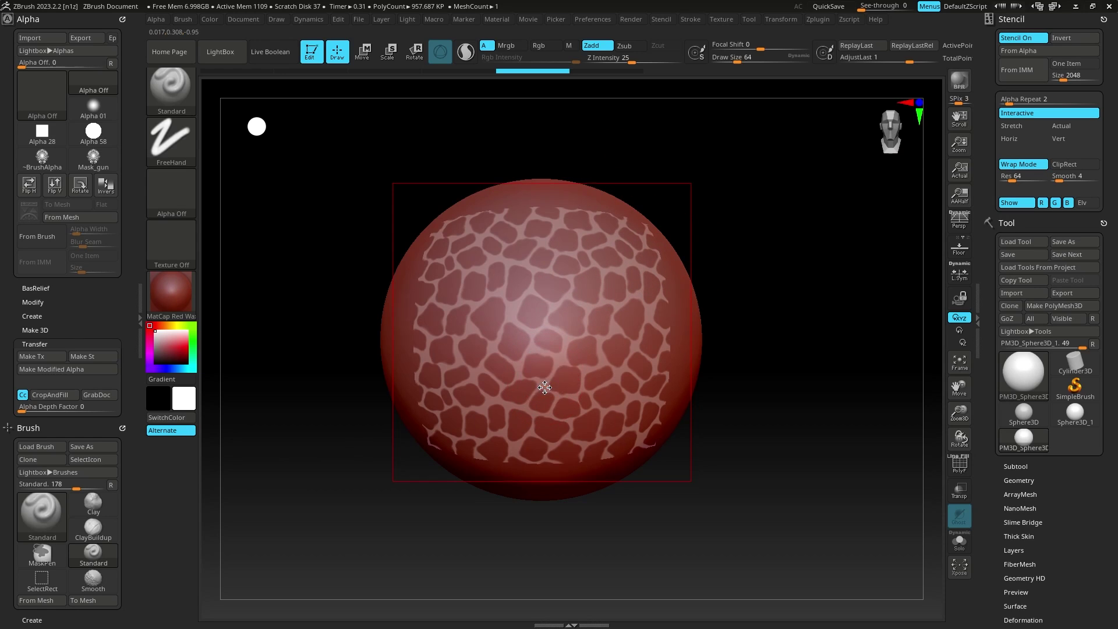
left_click_drag(545, 373, 543, 399)
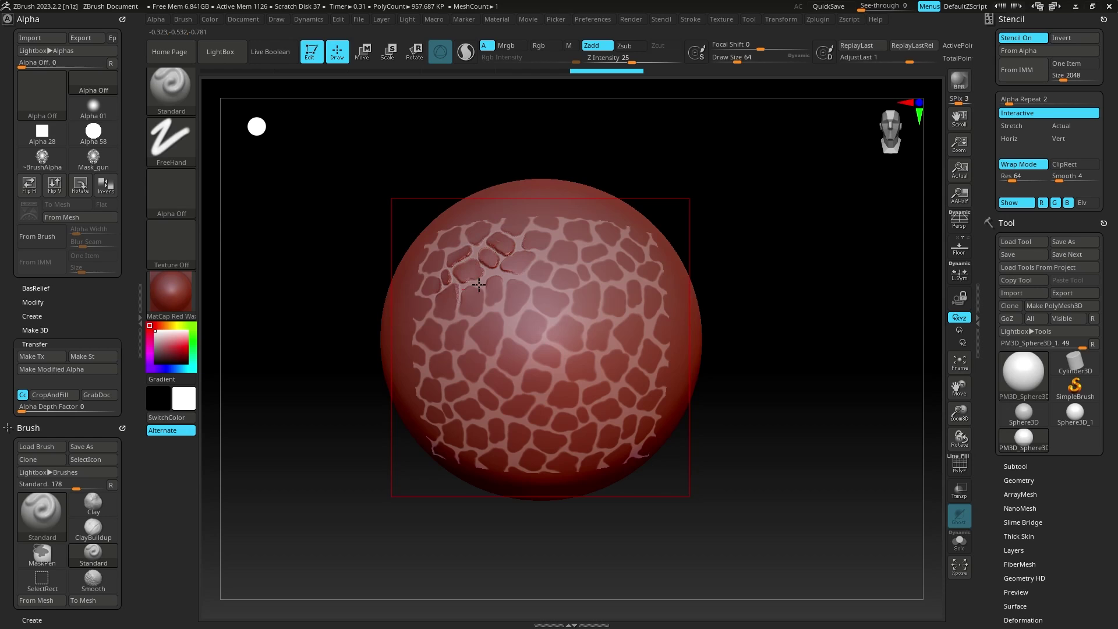
mouse_move(479, 284)
left_mouse_down()
mouse_move(541, 268)
mouse_move(466, 343)
mouse_move(499, 389)
mouse_move(589, 384)
mouse_move(513, 419)
mouse_move(501, 300)
left_mouse_up()
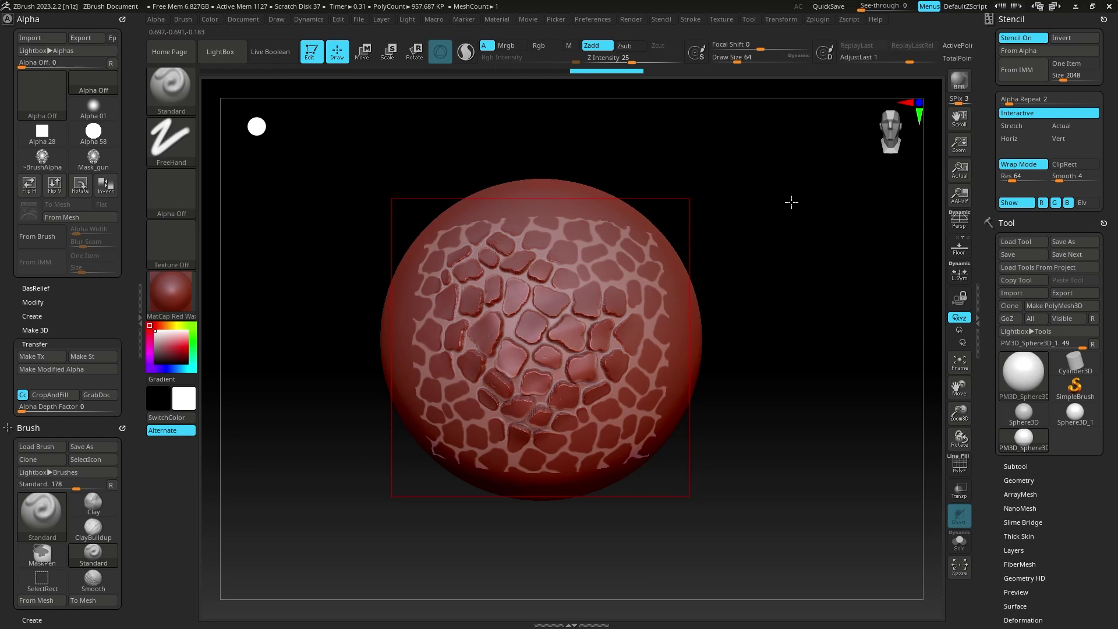
- Rotate the sphere to its side, move the wrapped stencil over it, and sculpt more raised cells there
left_click_drag(792, 202, 749, 200)
key("space")
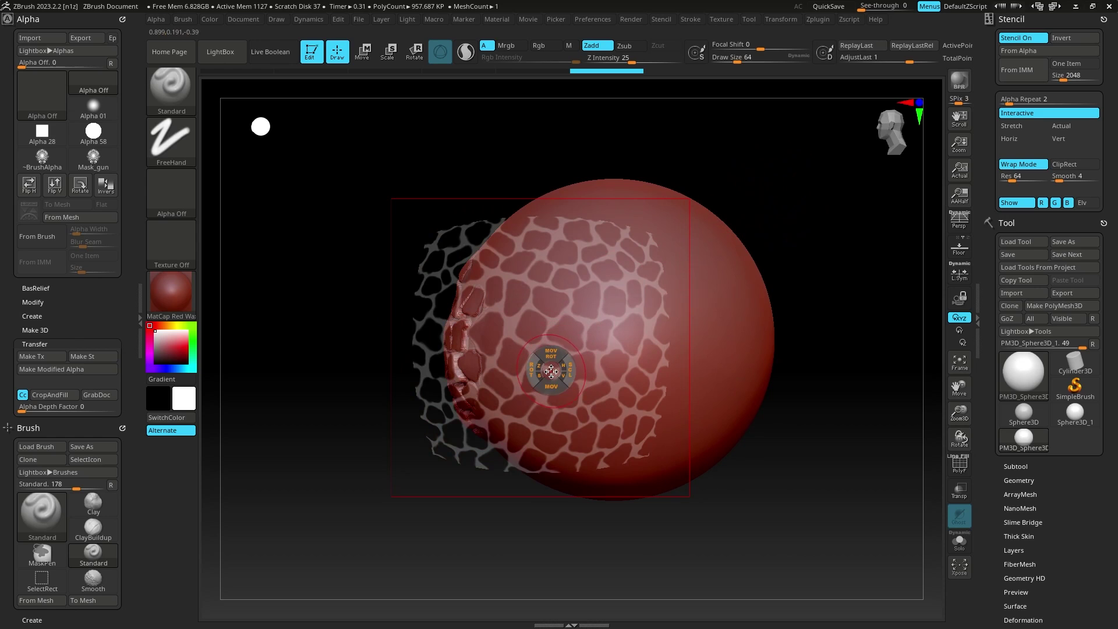
mouse_move(551, 386)
left_mouse_down()
mouse_move(647, 349)
mouse_move(617, 303)
mouse_move(559, 279)
mouse_move(695, 353)
mouse_move(547, 407)
mouse_move(641, 282)
mouse_move(606, 315)
left_mouse_up()
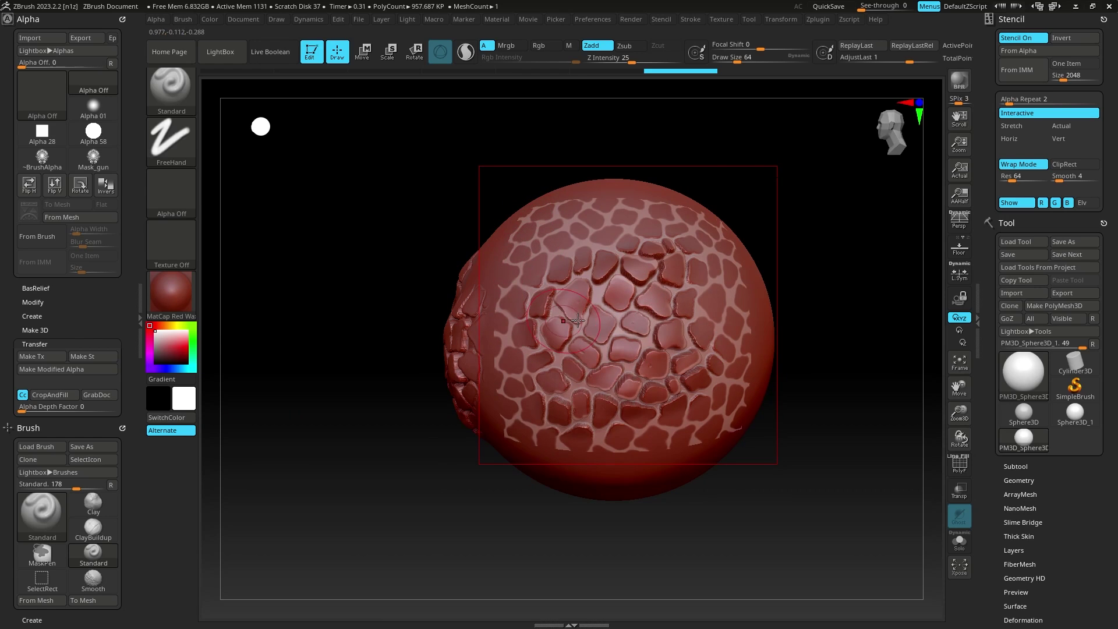
- Undo all the raised cell strokes to restore the plain sphere
key("ctrl")
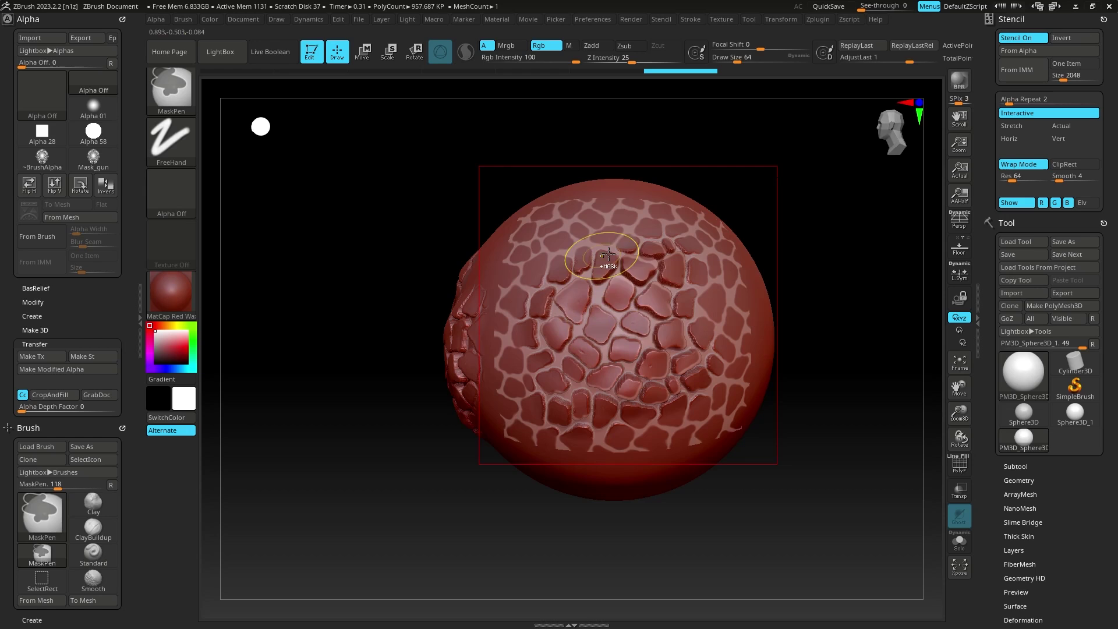
key("ctrl+z")
key("ctrl+z")
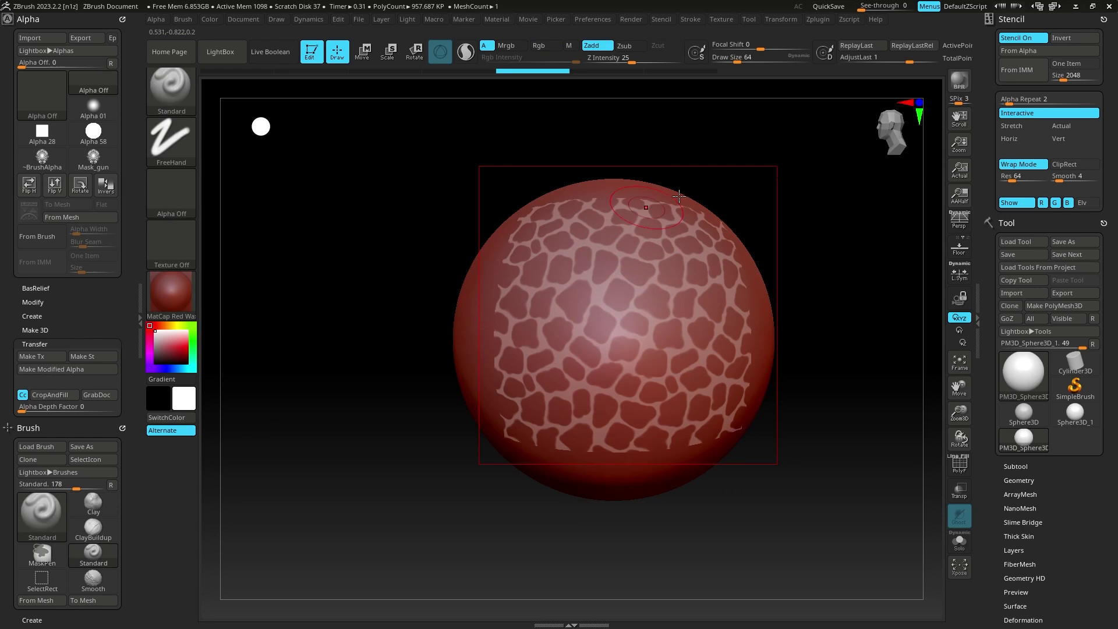
- Turn off Wrap Mode, switch the stencil off, and bring the sphere back to a centred front view
left_click(1025, 165)
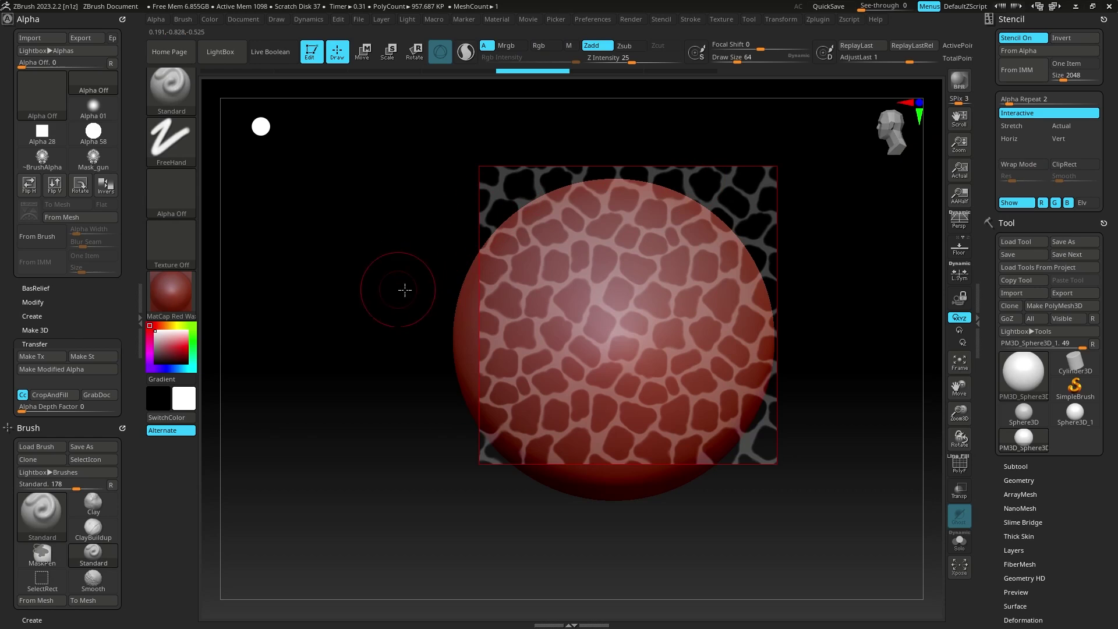
left_click_drag(404, 290, 457, 285, "shift")
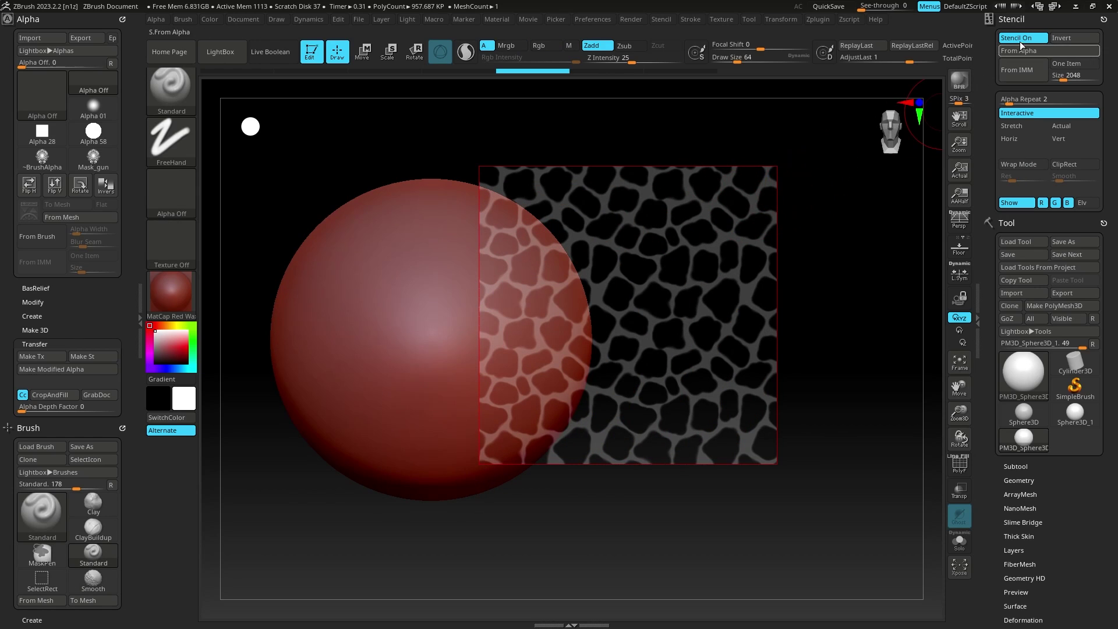
left_click(1020, 37)
left_click_drag(699, 285, 811, 292, "alt")
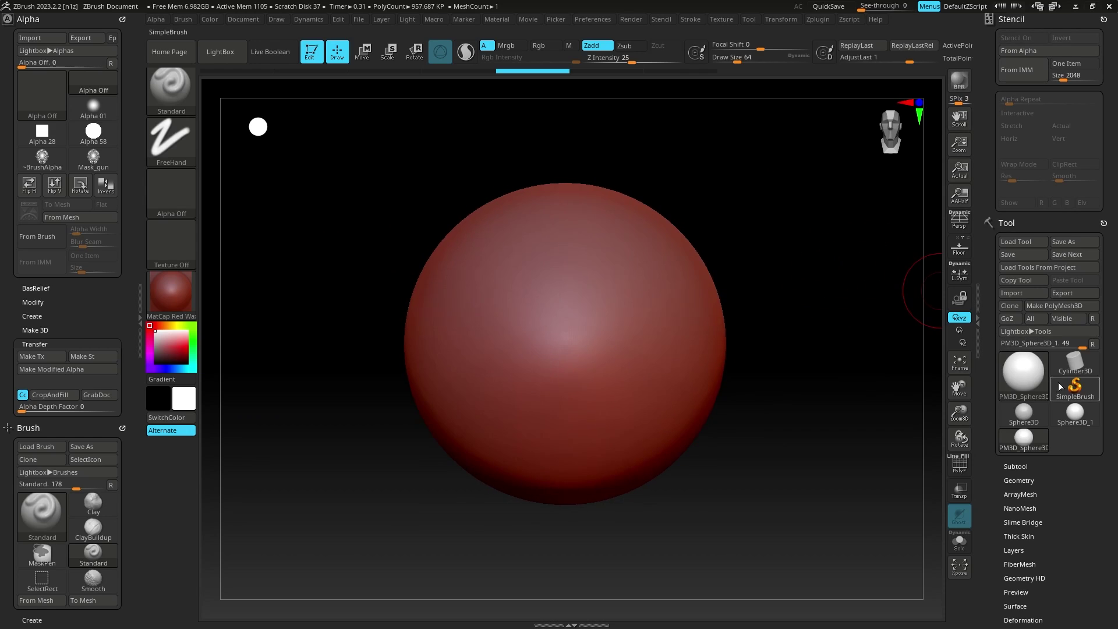
- Replace the sphere with the Cube3D primitive and convert it to a PolyMesh3D
left_click(1029, 392)
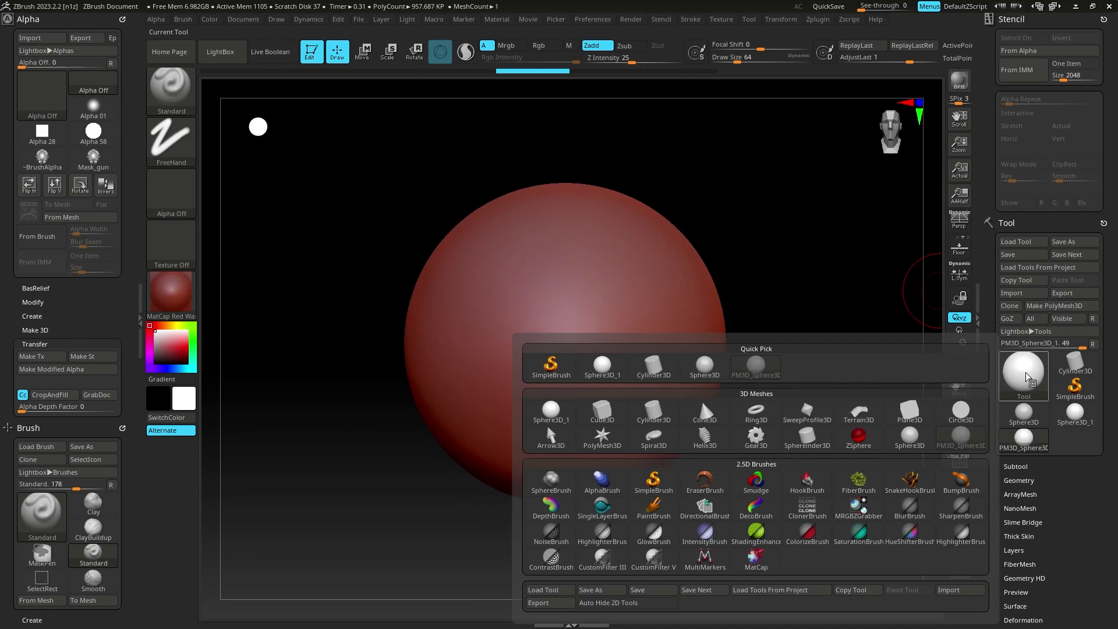
left_click(606, 412)
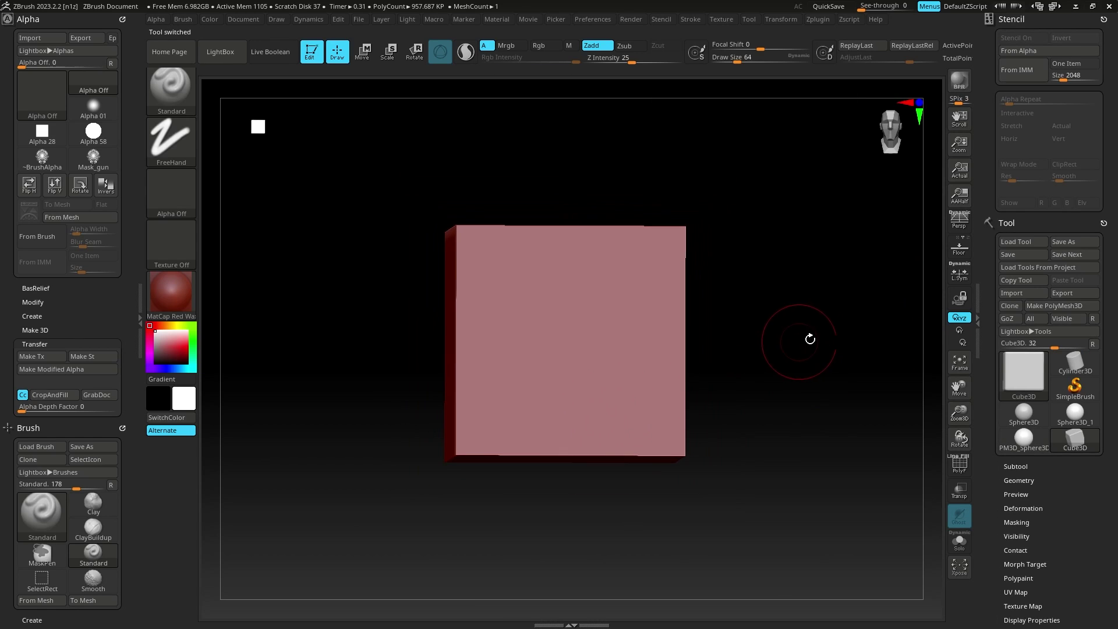
left_click(1075, 307)
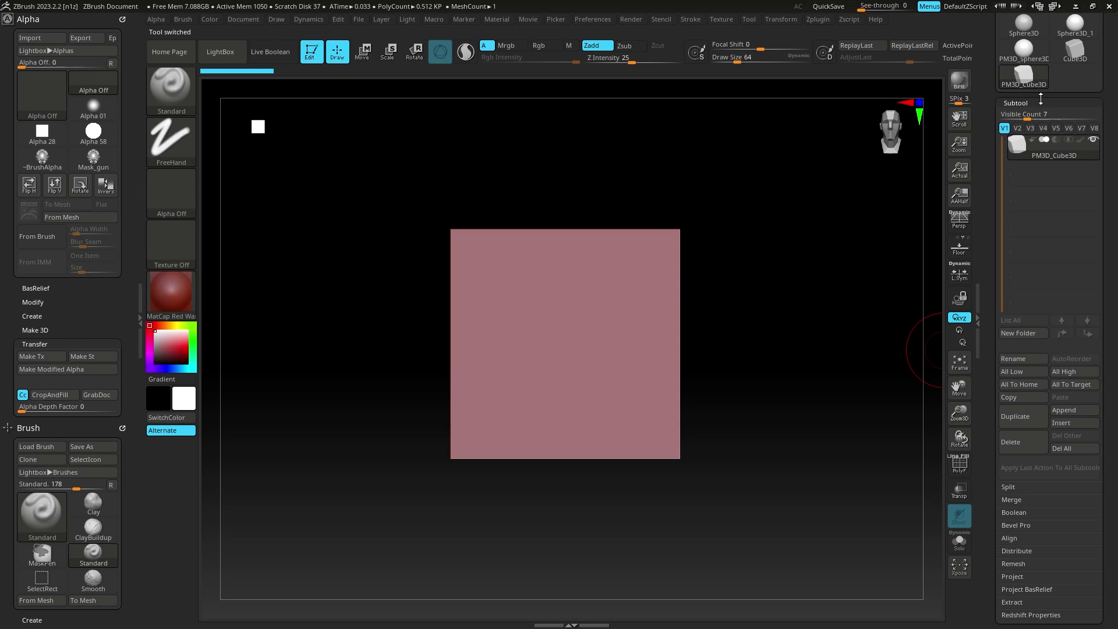
- Divide the cube's geometry with smoothing on until it reaches subdivision level 4
left_click_drag(1026, 365, 1042, 101)
left_click(1042, 101)
left_click(1035, 116)
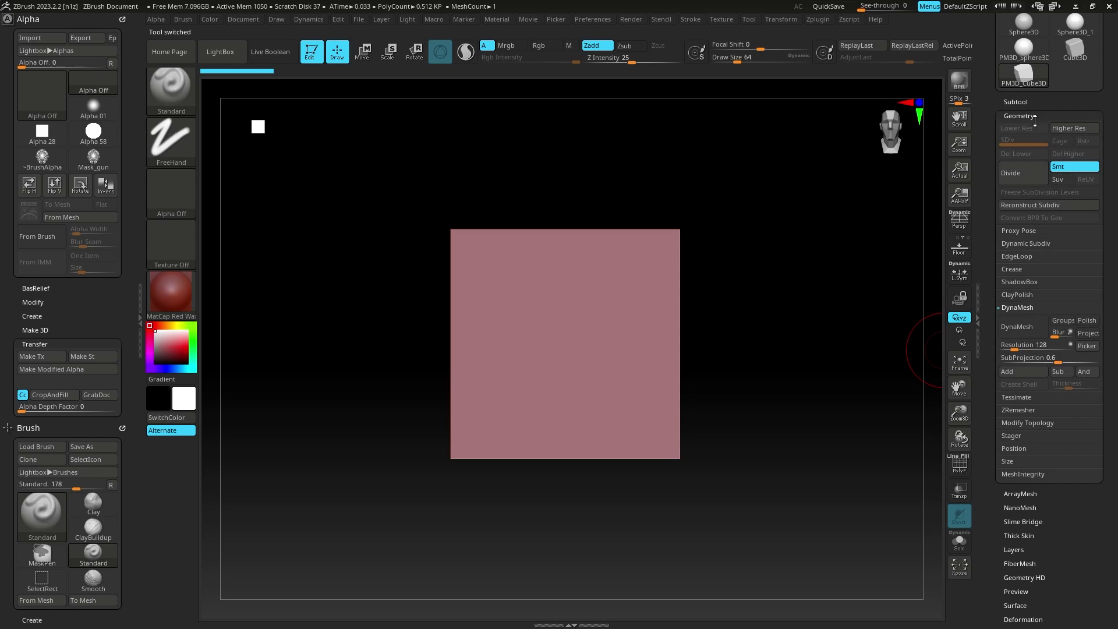
left_click(1027, 173)
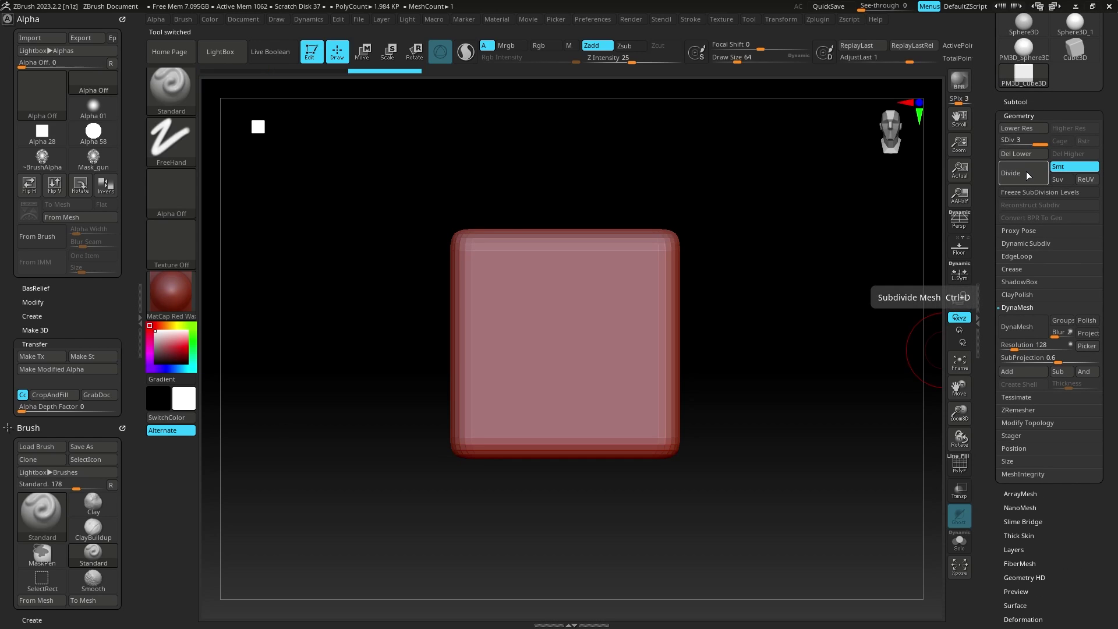
left_click(1027, 172)
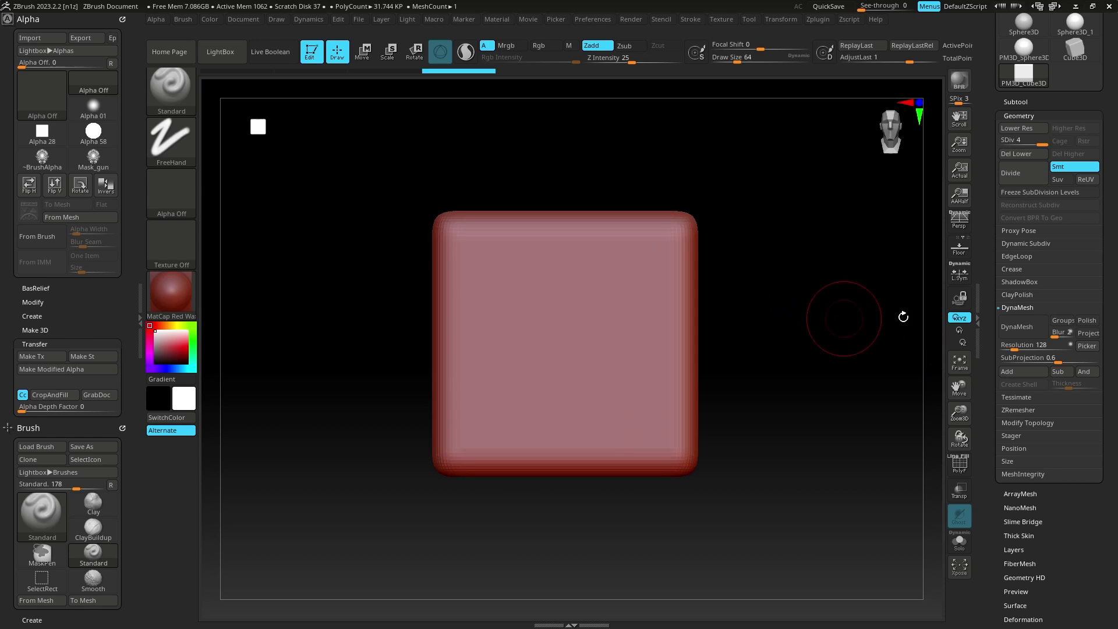
- Remesh the cube with DynaMesh at a resolution of 560 and collapse the Geometry settings
left_click_drag(1022, 340, 1029, 348)
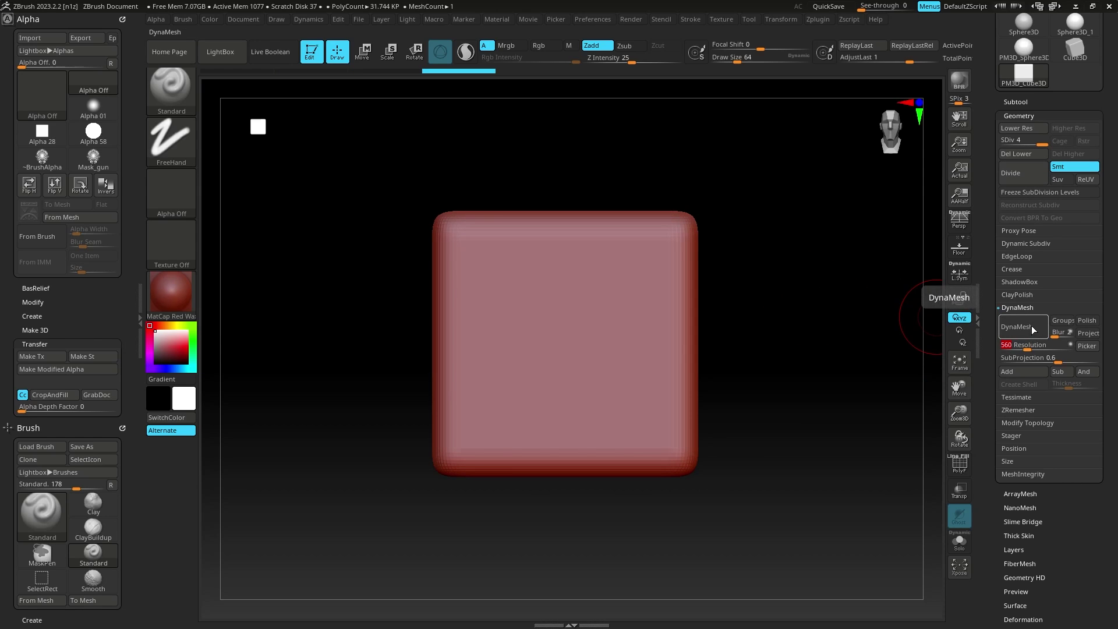
left_click(1033, 326)
left_click(906, 351)
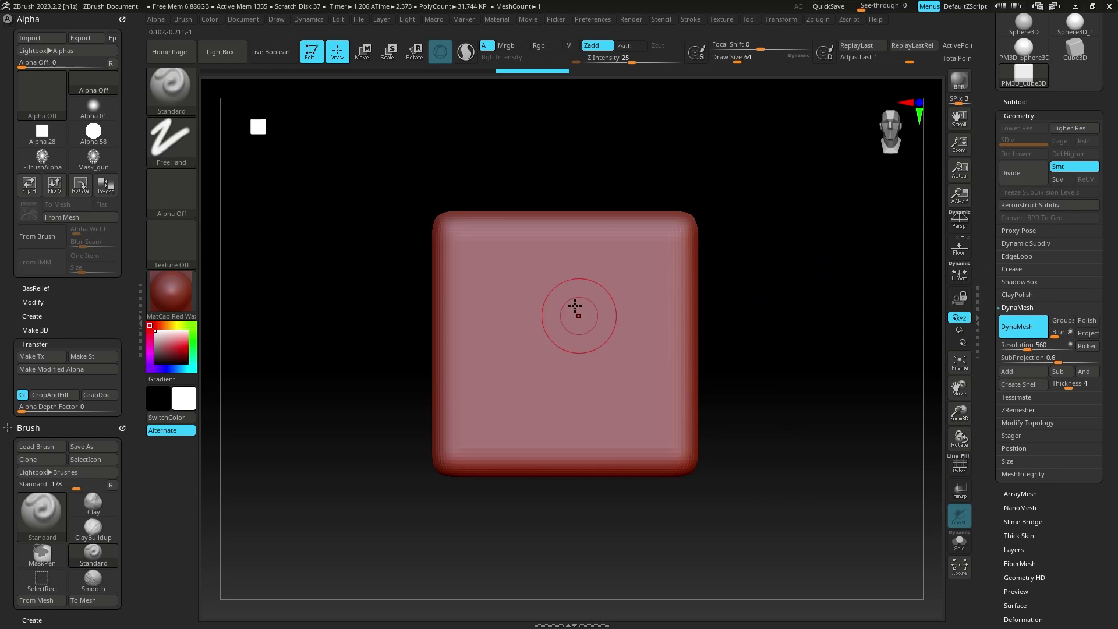
mouse_move(542, 291)
left_mouse_down()
mouse_move(649, 369)
mouse_move(659, 402)
left_mouse_up()
key("ctrl+z")
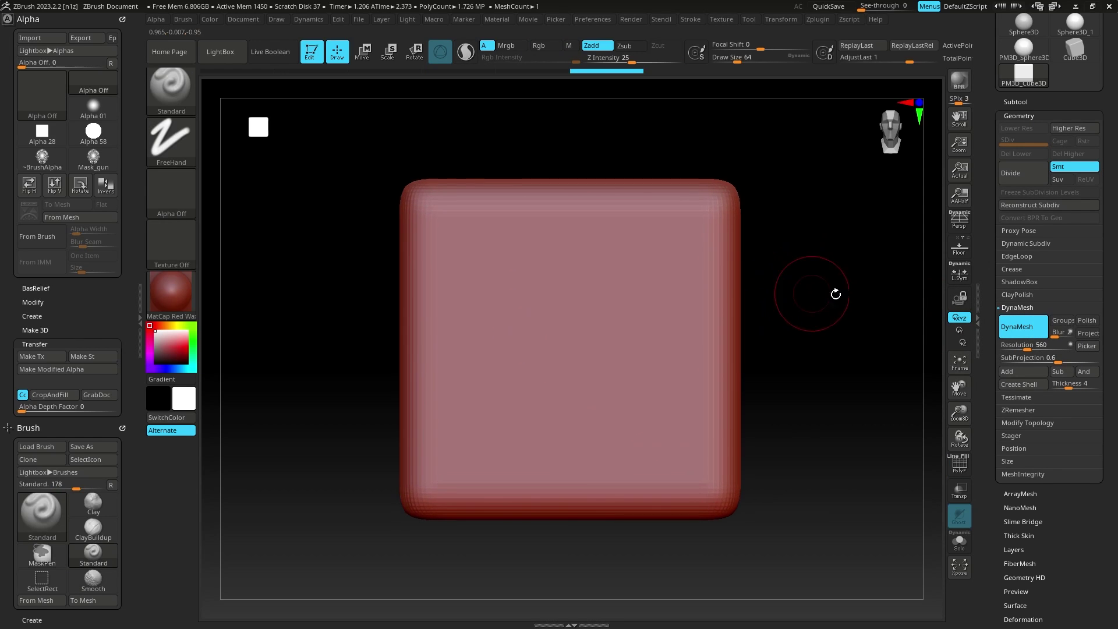
left_click(1019, 115)
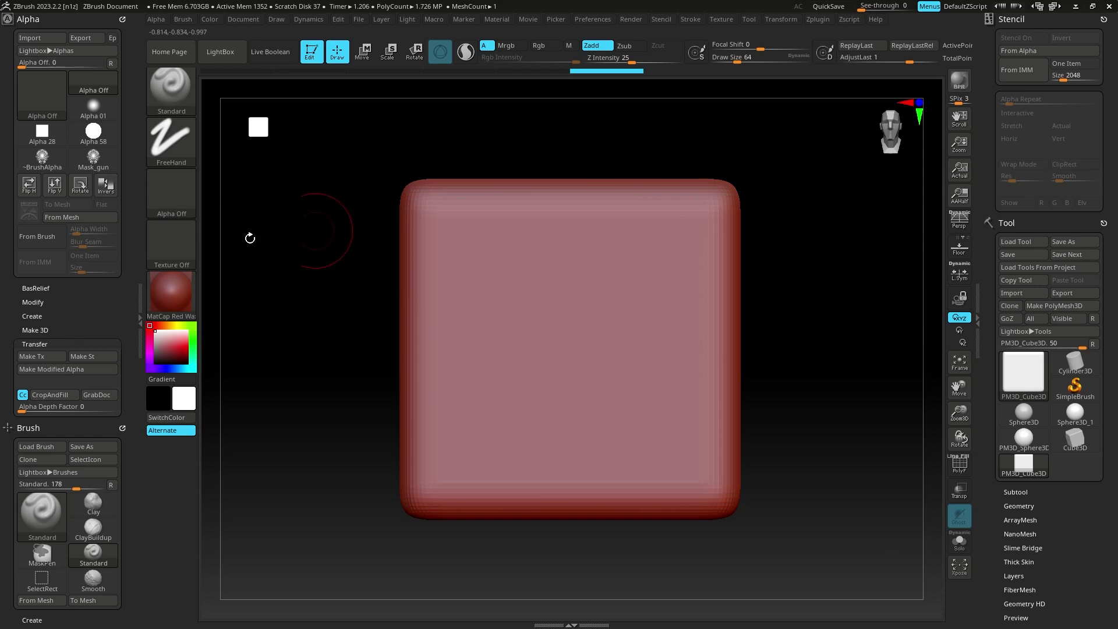
- Inspect the parts in the IMM Ind. Parts insert brush and return to the Standard brush
left_click(70, 342)
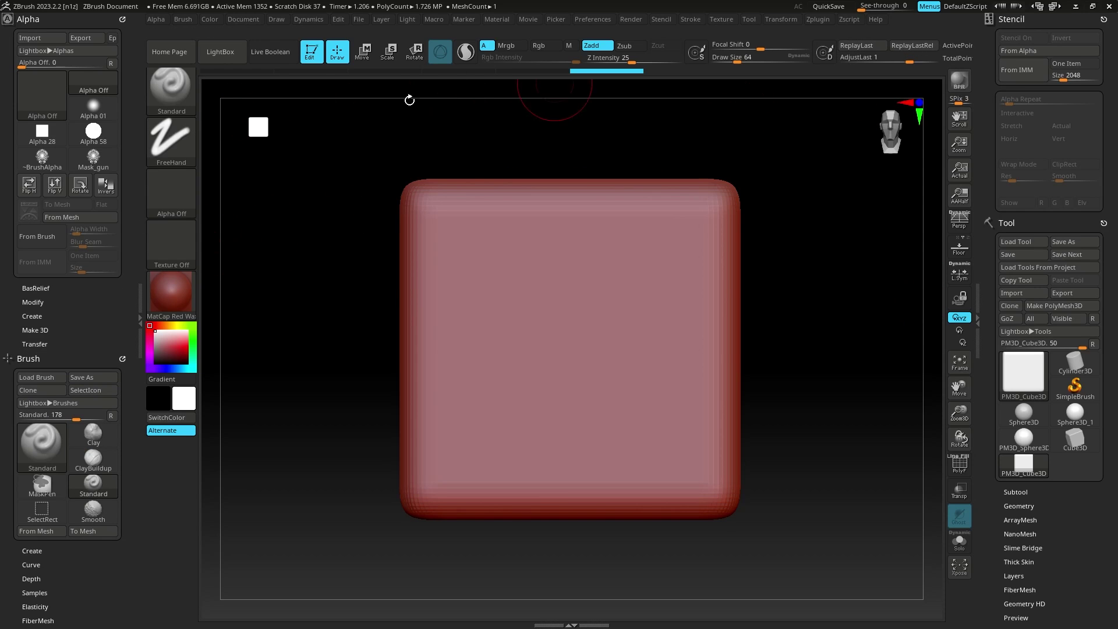
left_click(166, 85)
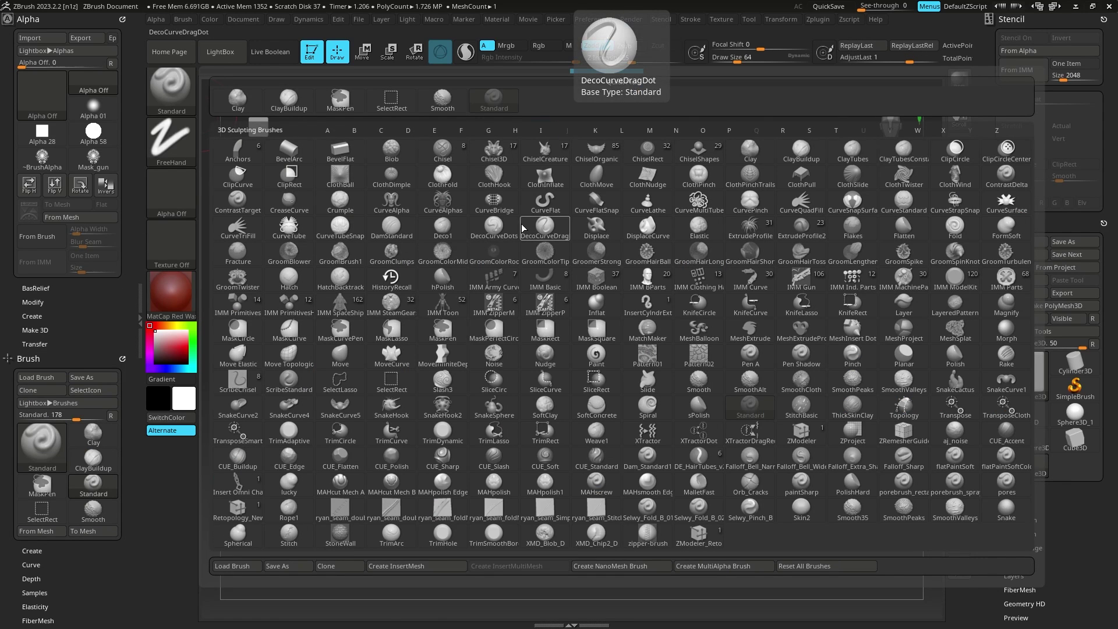
key("i")
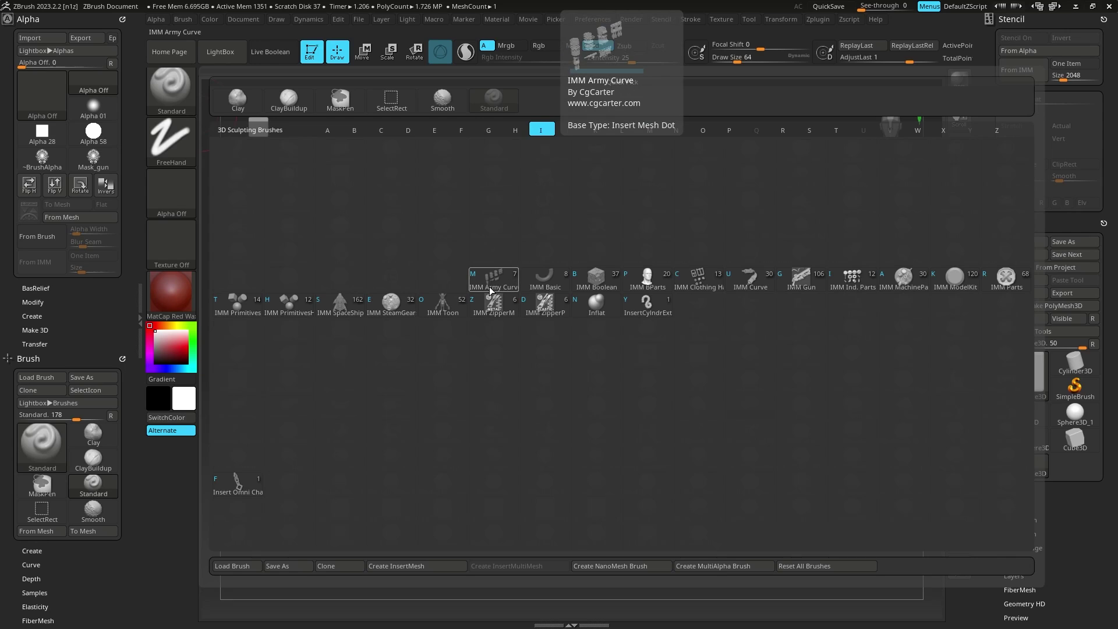
left_click(853, 285)
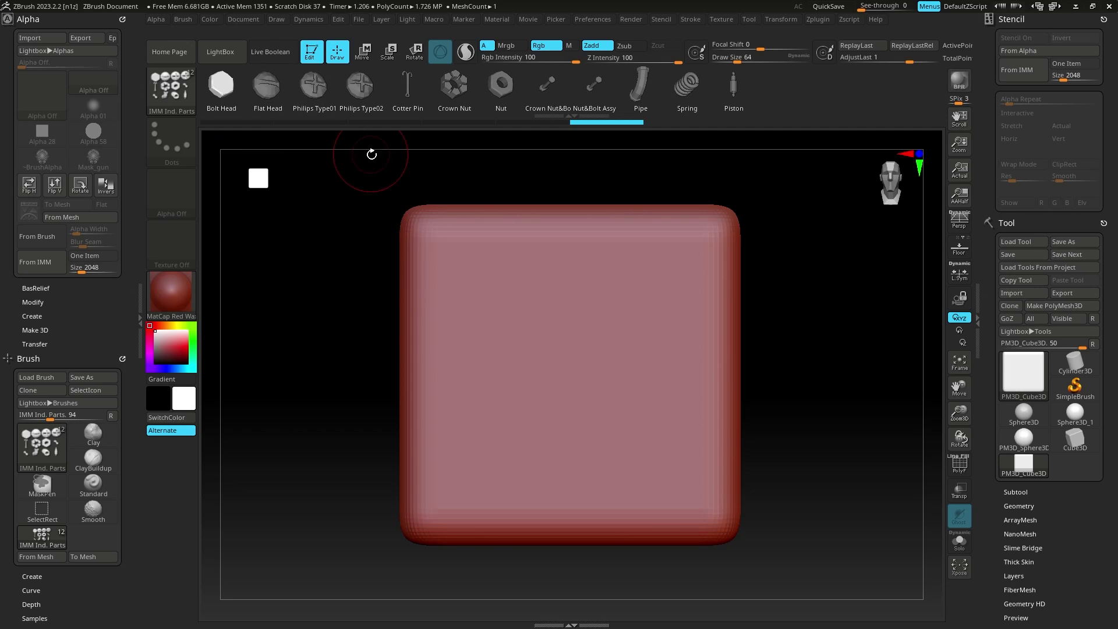
left_click(172, 90)
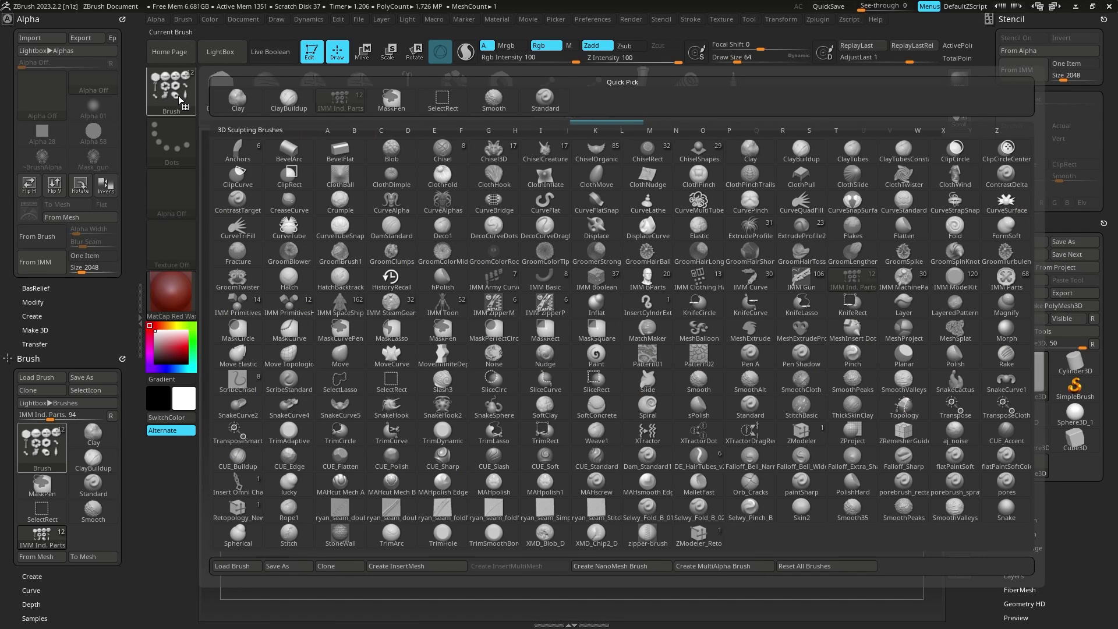
left_click(546, 100)
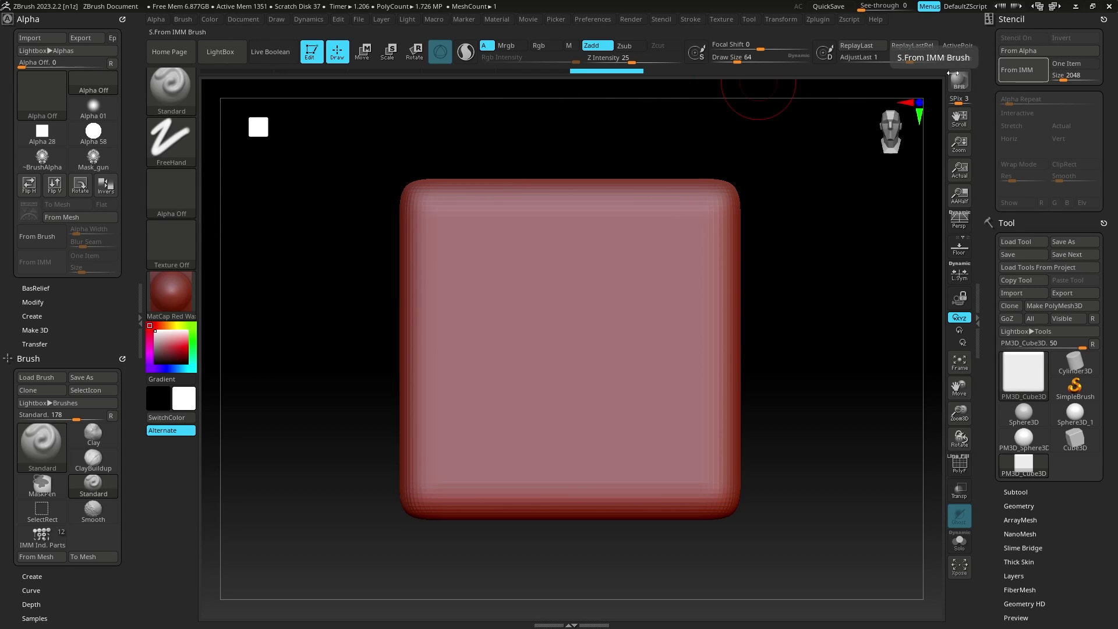
- Create a stencil from the whole IMM Ind. Parts brush and make that brush active
left_click(1028, 70)
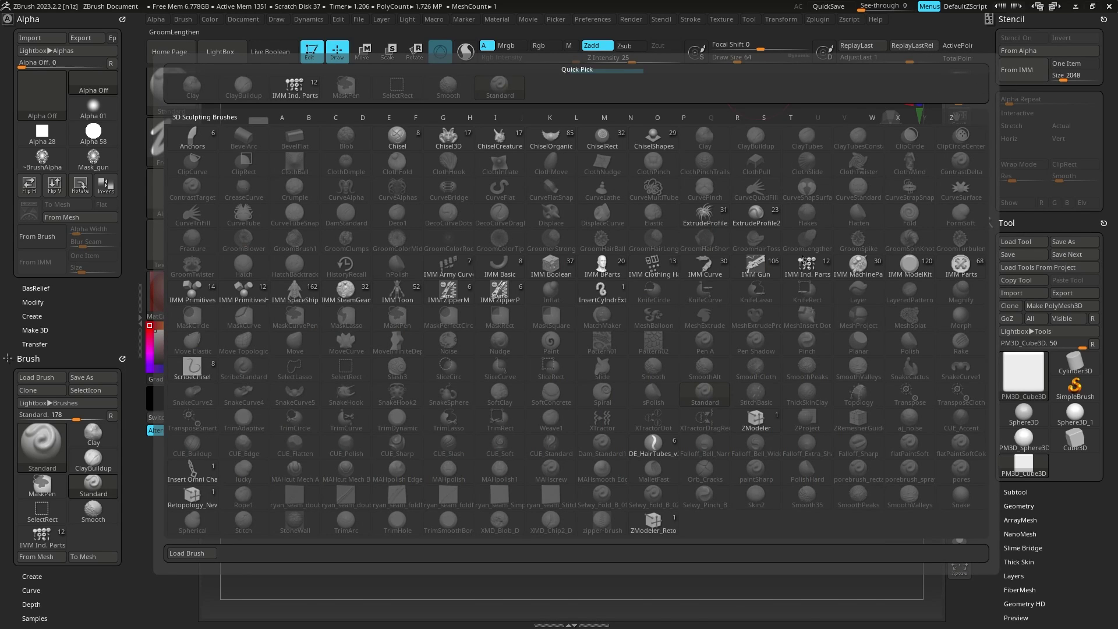
mouse_move(804, 261)
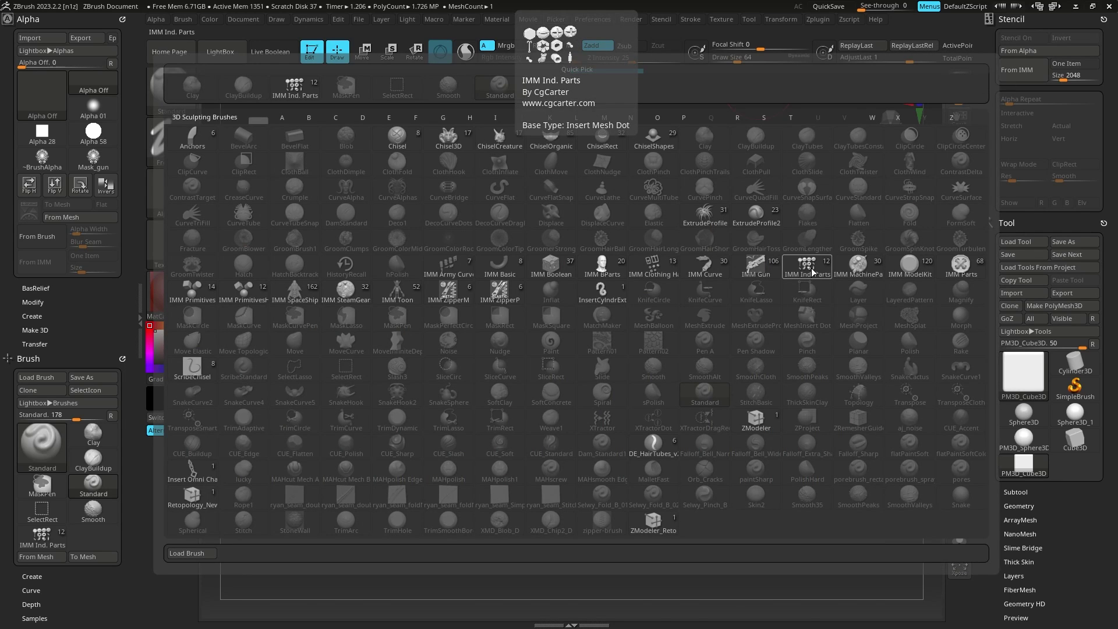
left_click(809, 272)
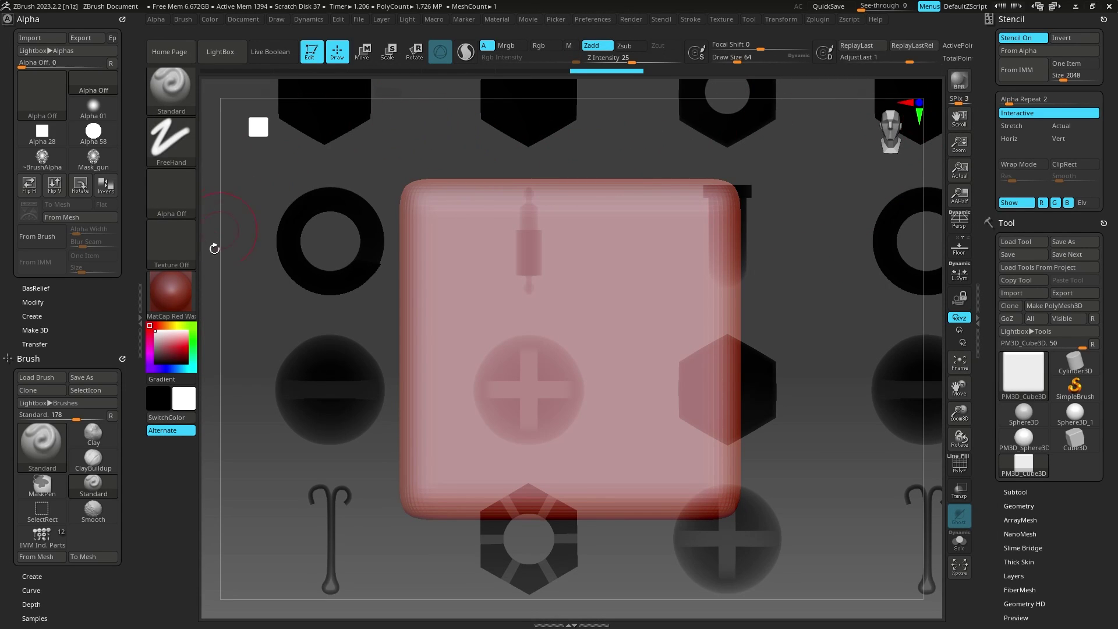
left_click(172, 88)
left_click(340, 99)
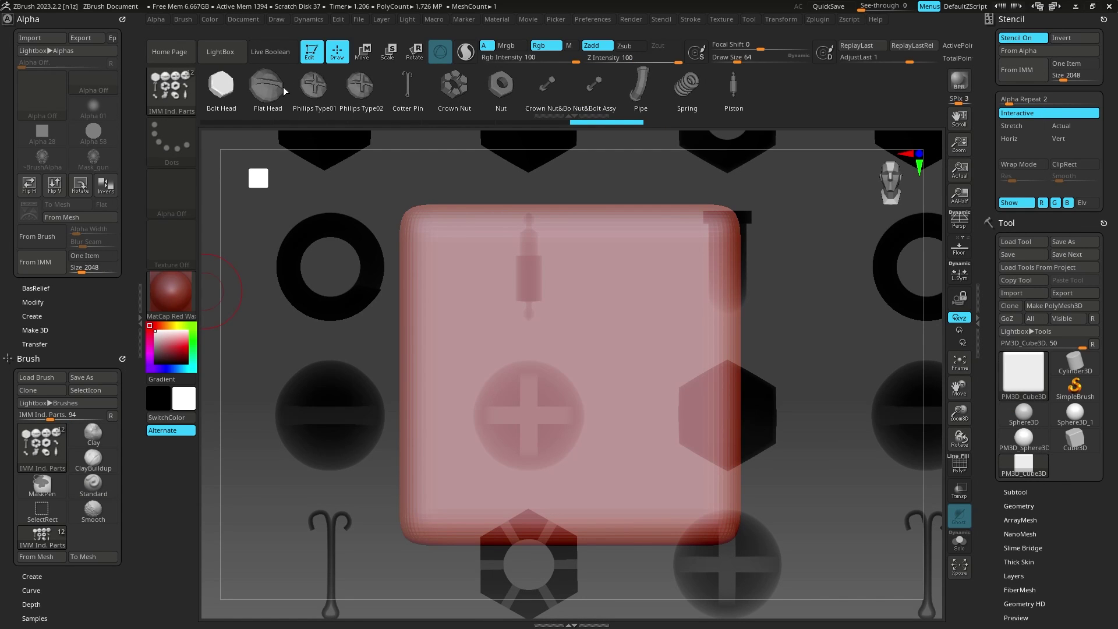
- Scale the parts stencil down over the cube's front face and set Alpha Repeat to 1
key("space")
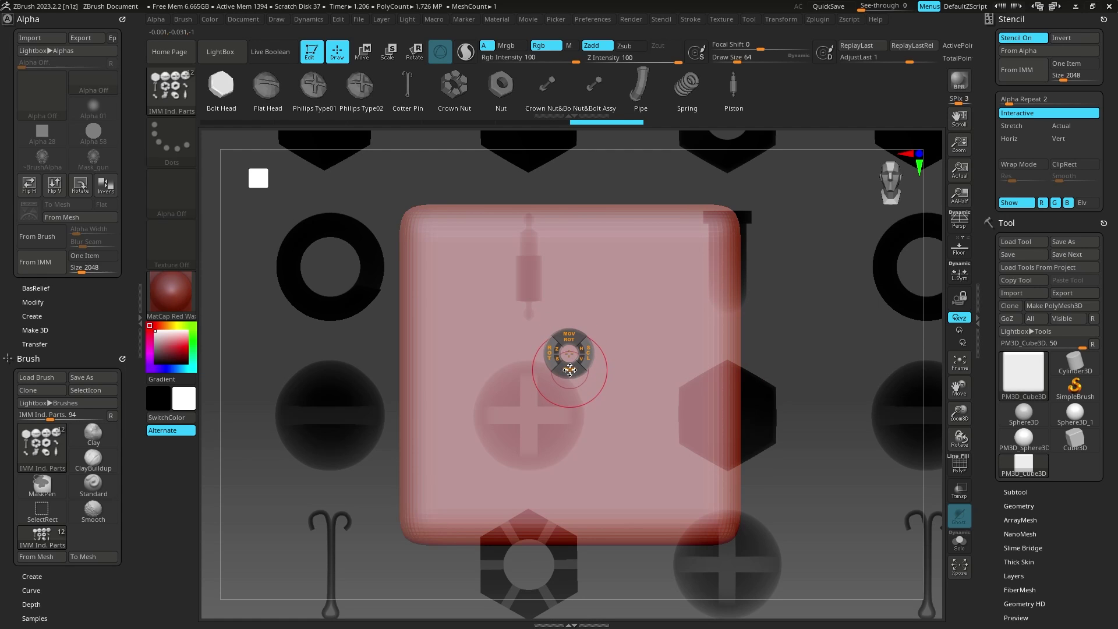
left_click_drag(569, 369, 486, 232)
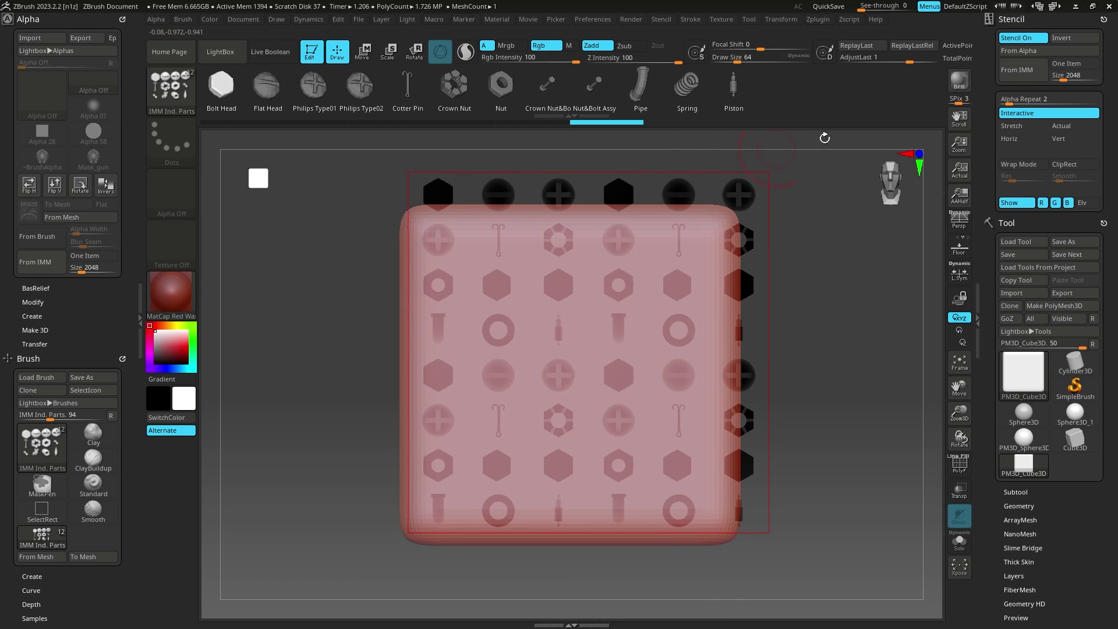
left_click_drag(1008, 101, 1002, 102)
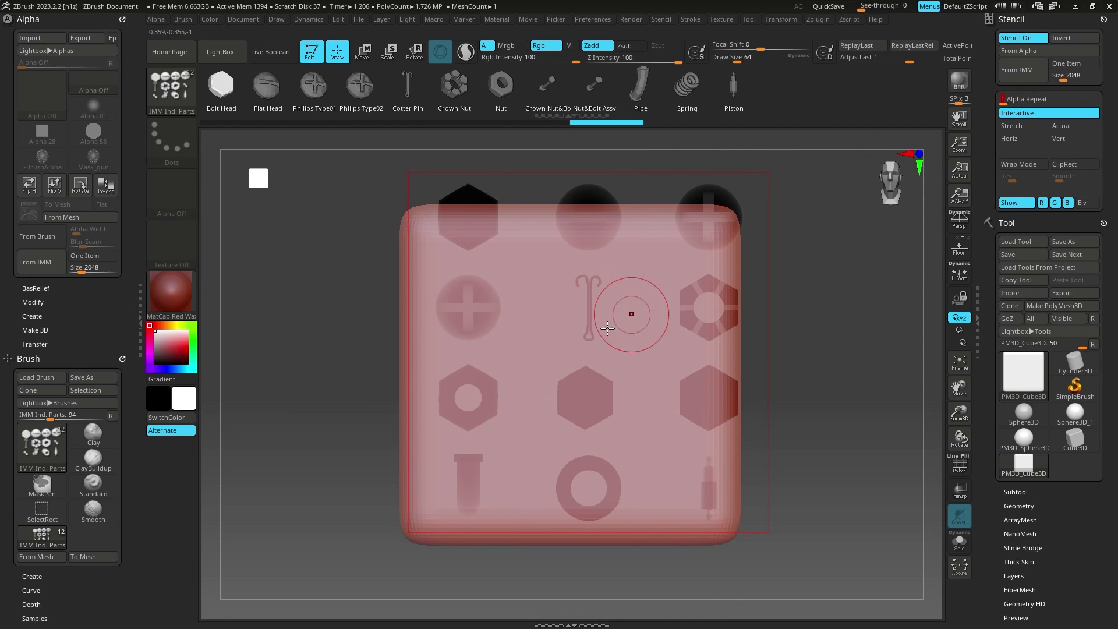
key("space")
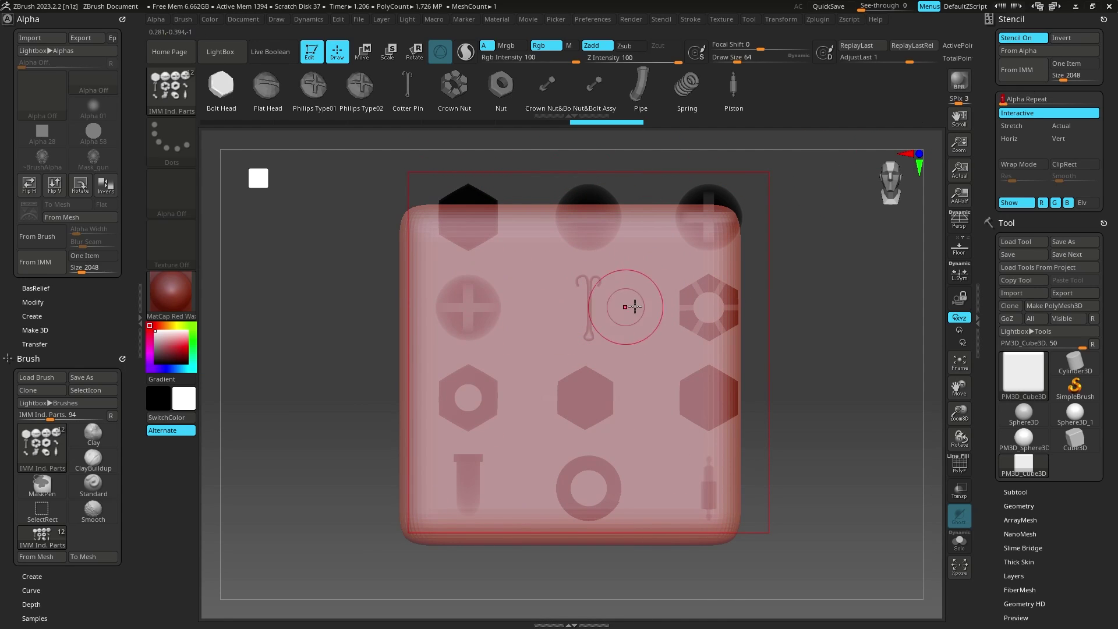
- Raise a cross-slotted screw head through the stencil with the Standard brush and DragRect stroke, and switch the stencil off
key("b")
key("s")
key("t")
left_click_drag(466, 326, 495, 291, "ctrl")
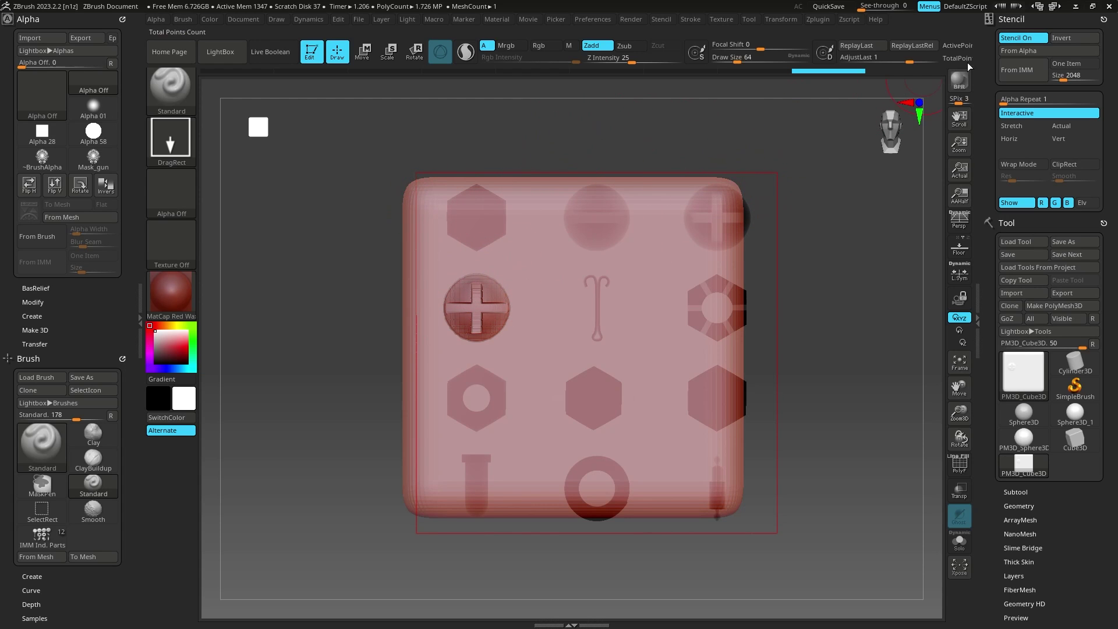
key("alt+h")
right_click(509, 230)
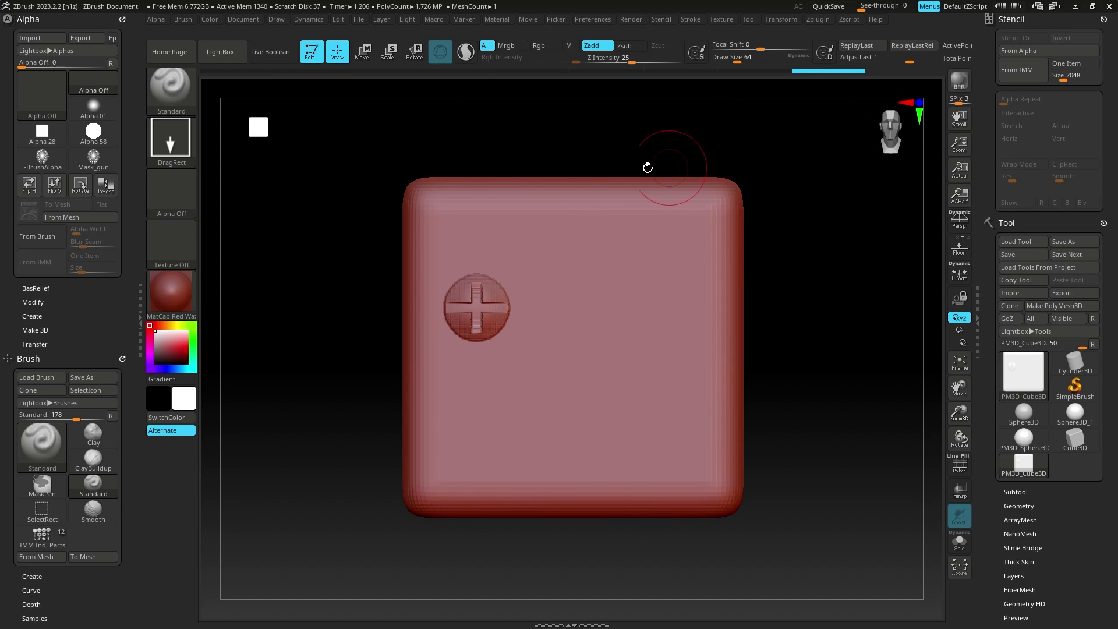
- Undo the raised screw head on the cube's front face
key("ctrl")
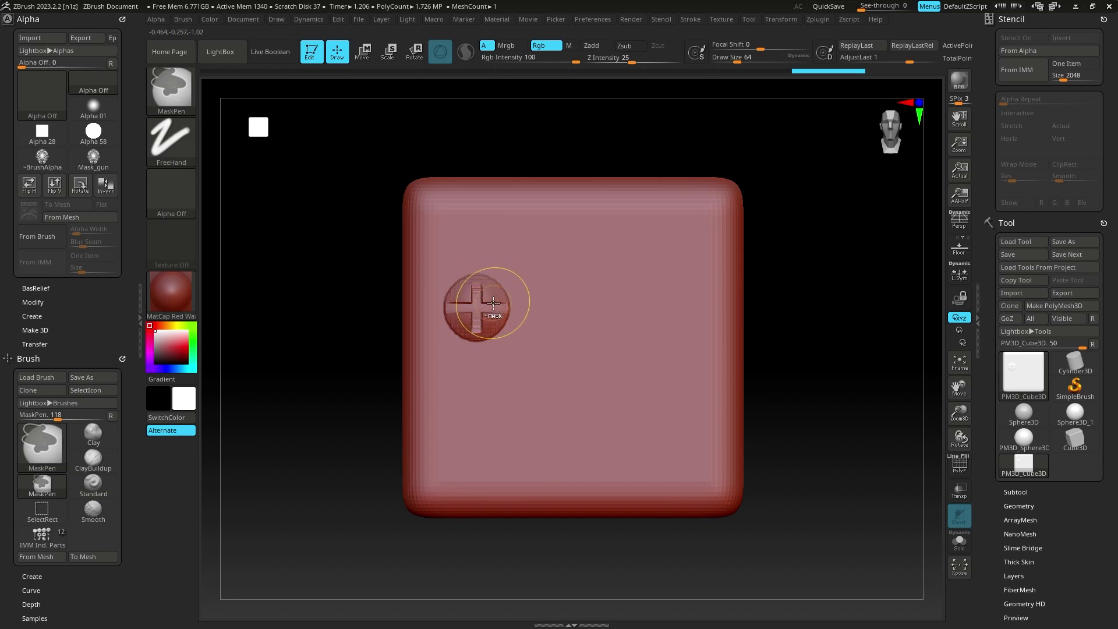
key("ctrl+z")
key("ctrl+z")
key("ctrl+z")
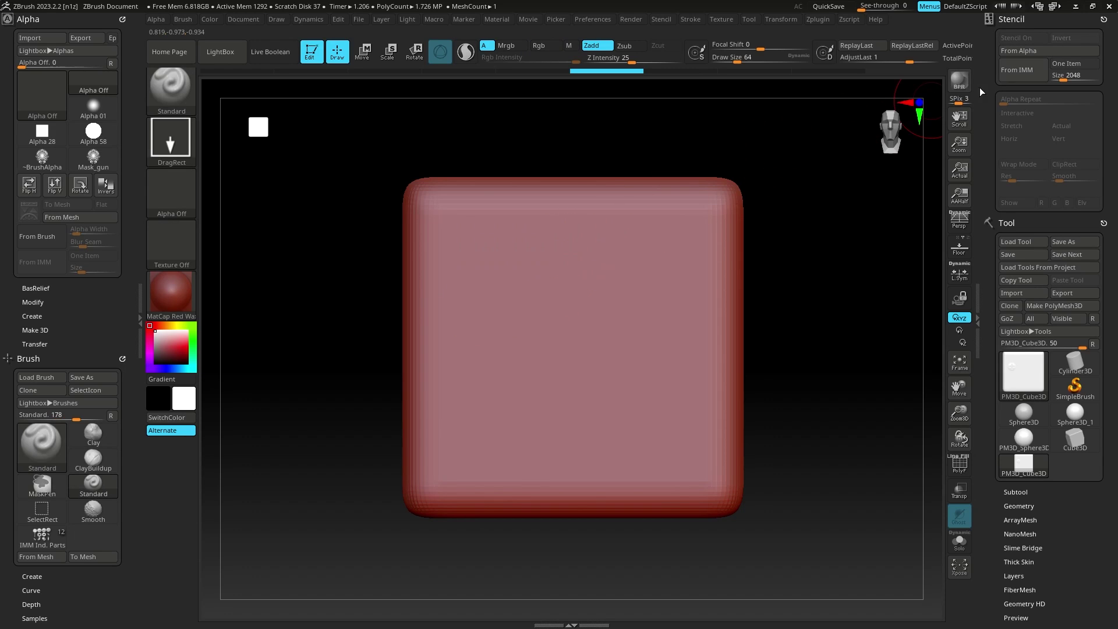
- Select the Flat Head part of the IMM Ind. Parts brush and enable One Item for the stencil
left_click(1074, 64)
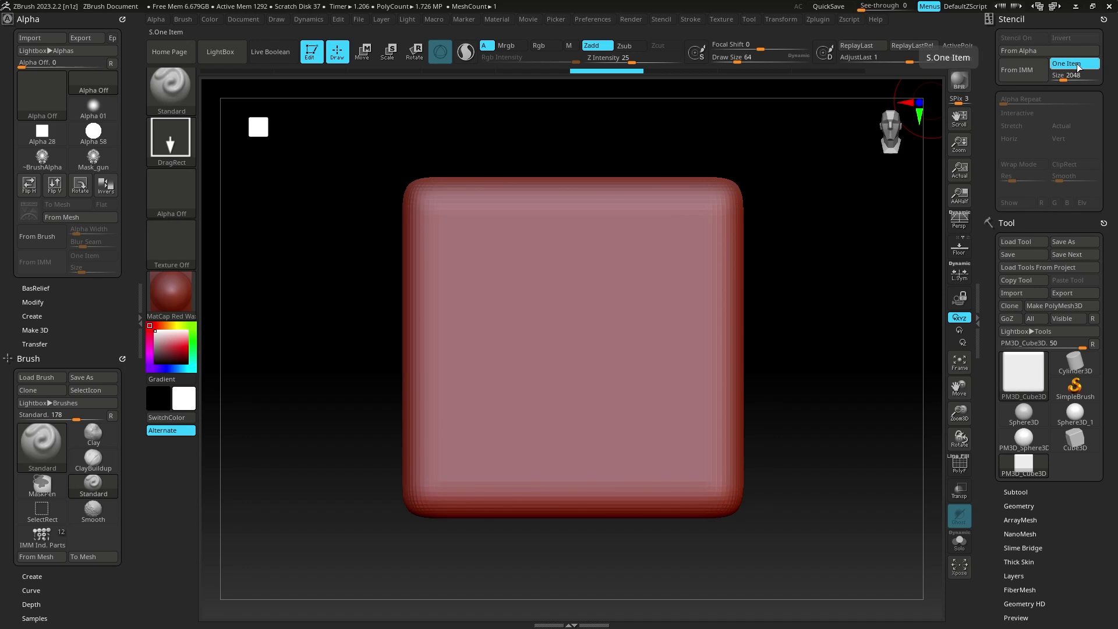
left_click(1077, 64)
left_click(173, 90)
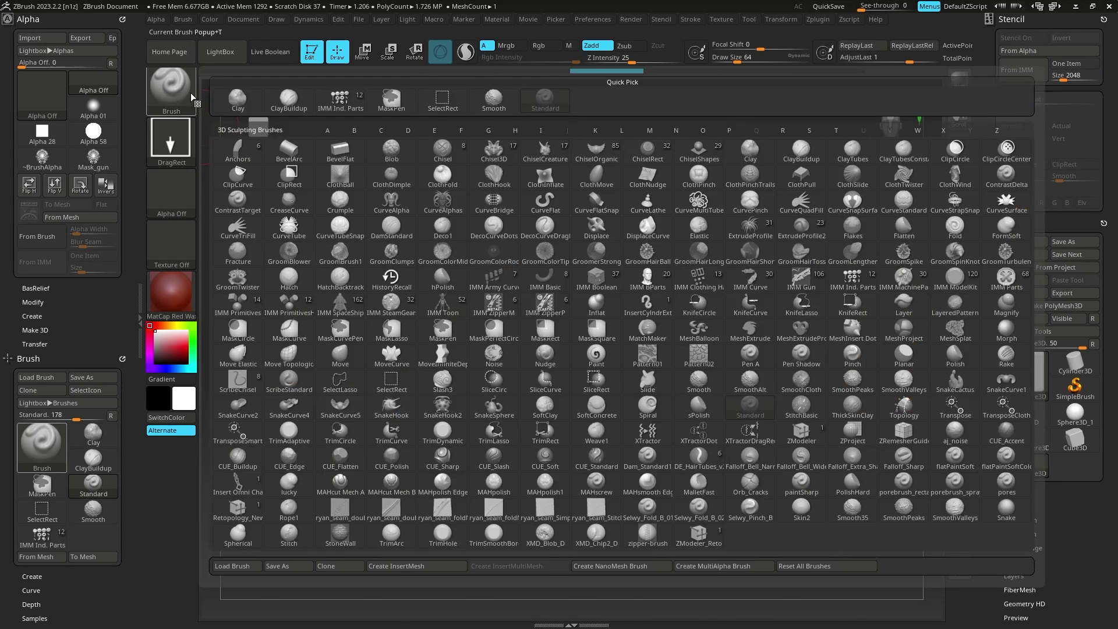
left_click(330, 105)
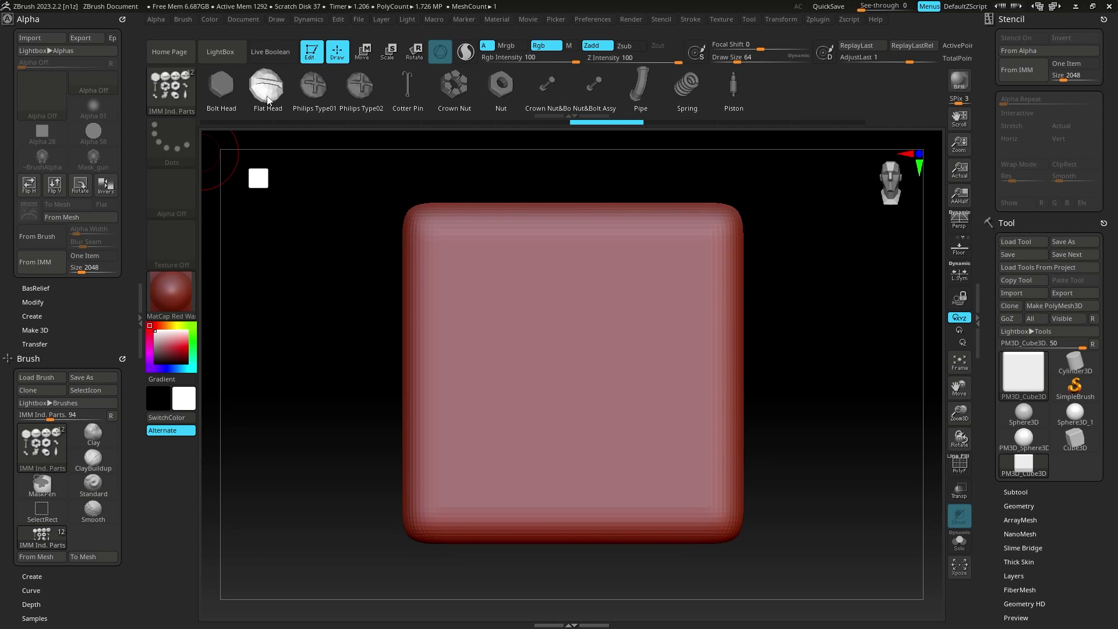
left_click(1071, 65)
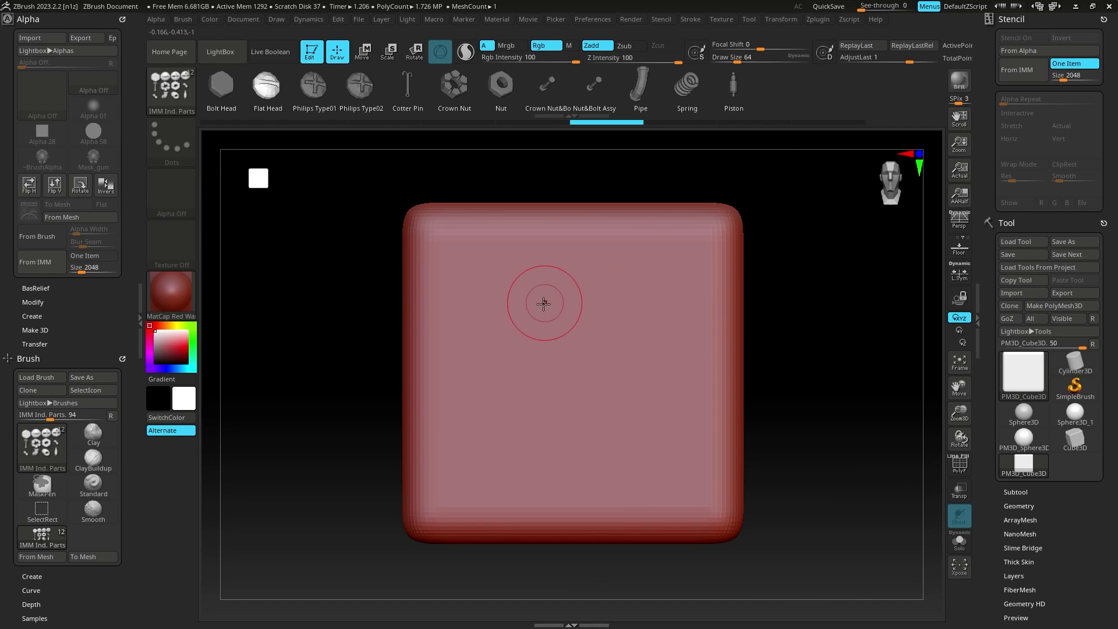
- Create a stencil from the single selected Flat Head part
key("space")
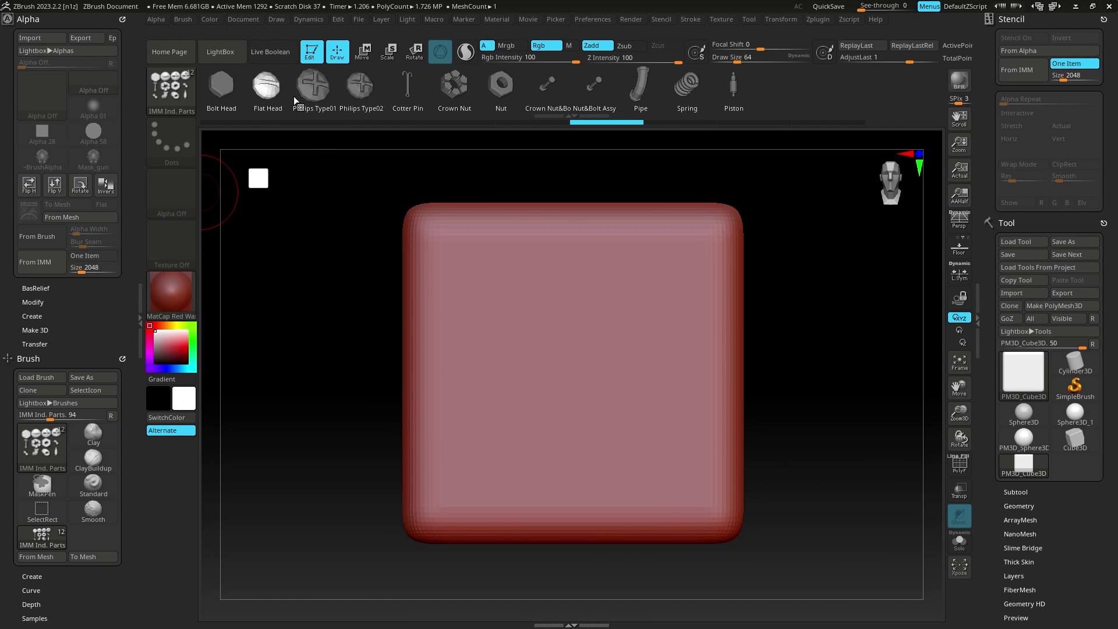
left_click(1029, 77)
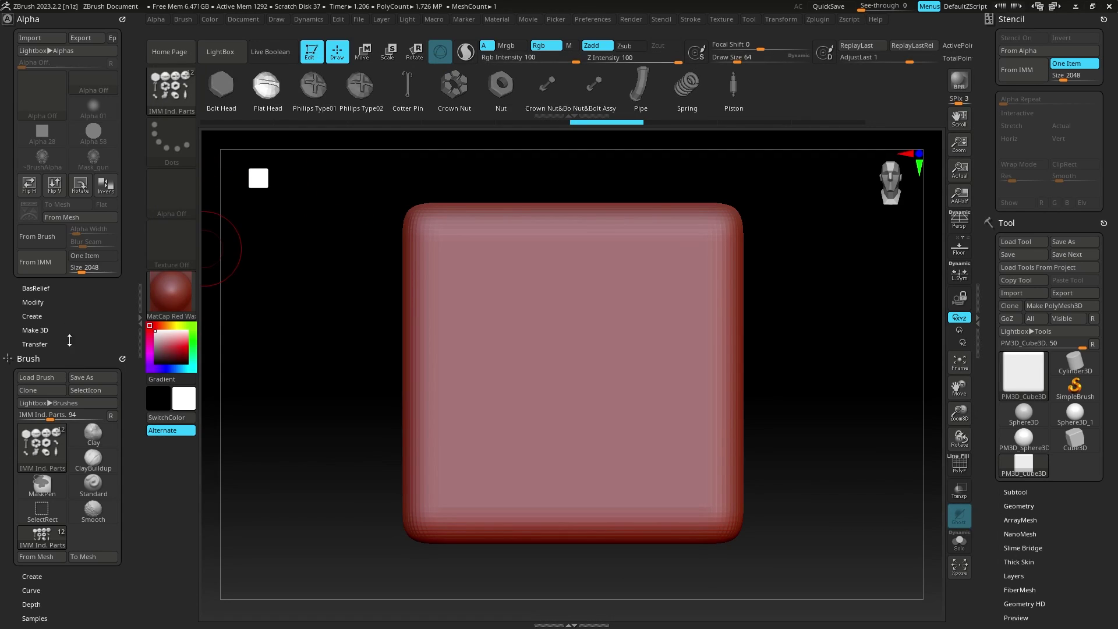
left_click(1040, 66)
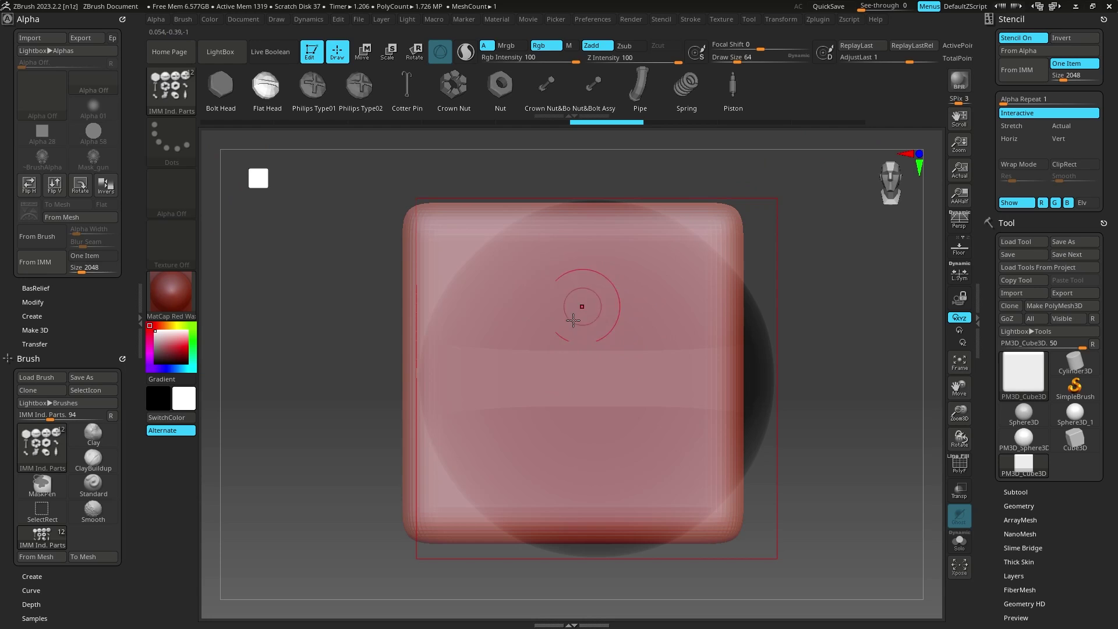
- Shrink the flat-head stencil to roughly a third of the cube's width and move it to the upper left of the front face
key("space")
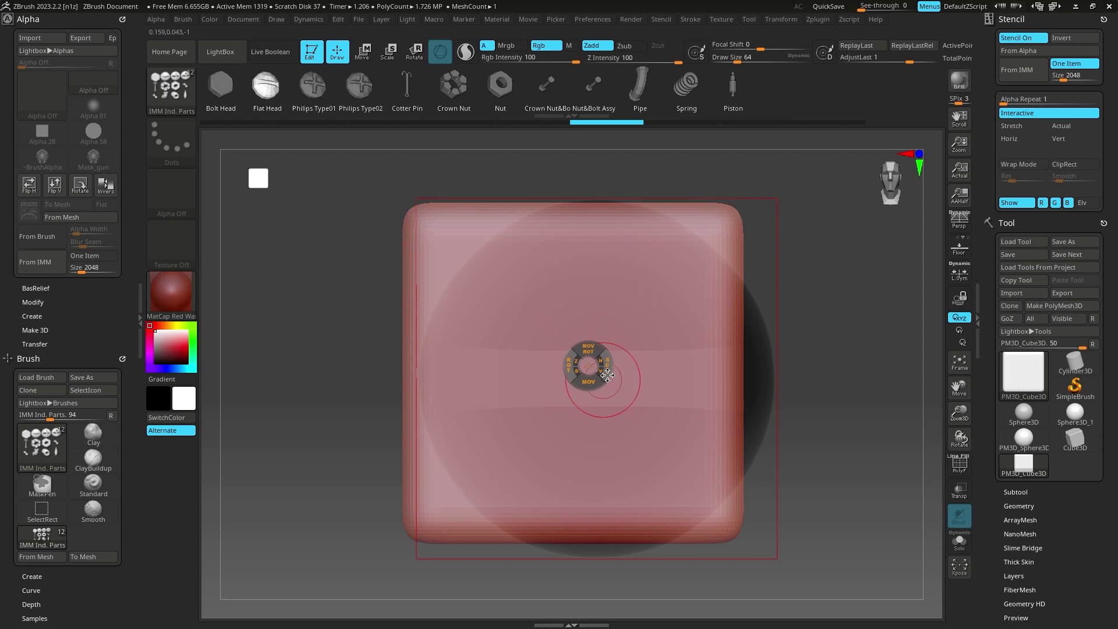
left_click_drag(606, 361, 536, 262)
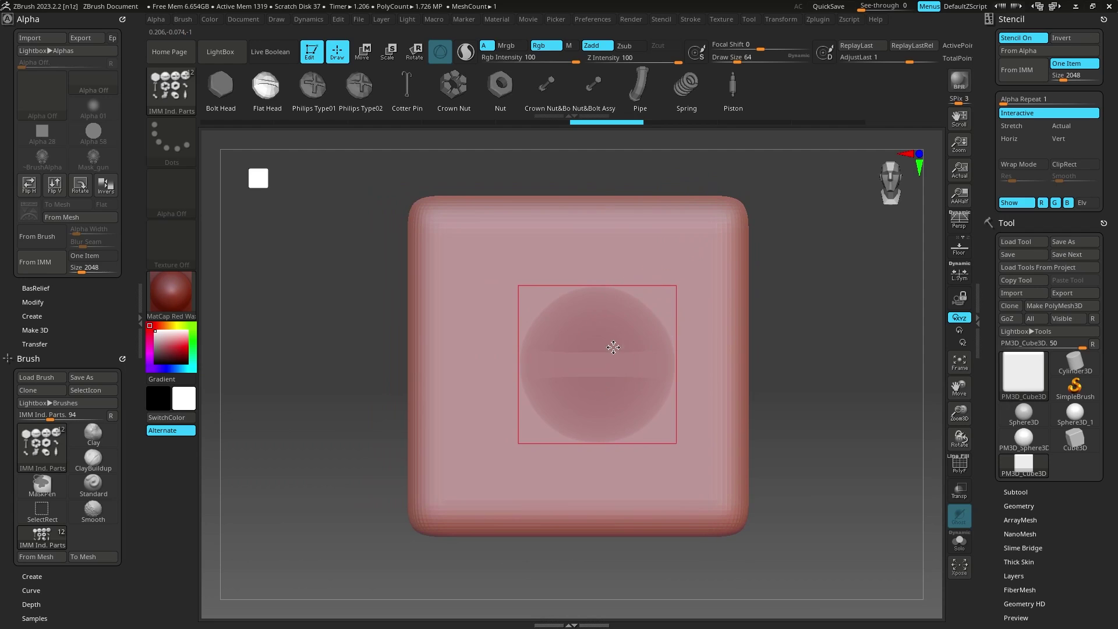
left_click_drag(612, 356, 535, 304)
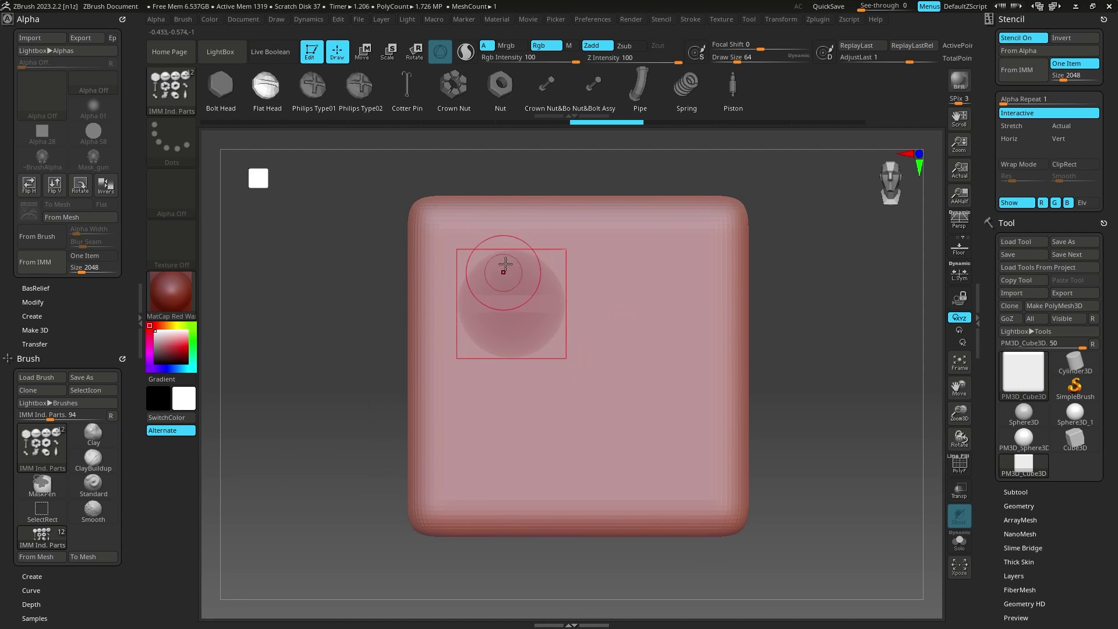
- Try raising the flat head through the stencil with the Standard brush, undo it, and set Z Intensity to 43
key("b")
key("s")
key("t")
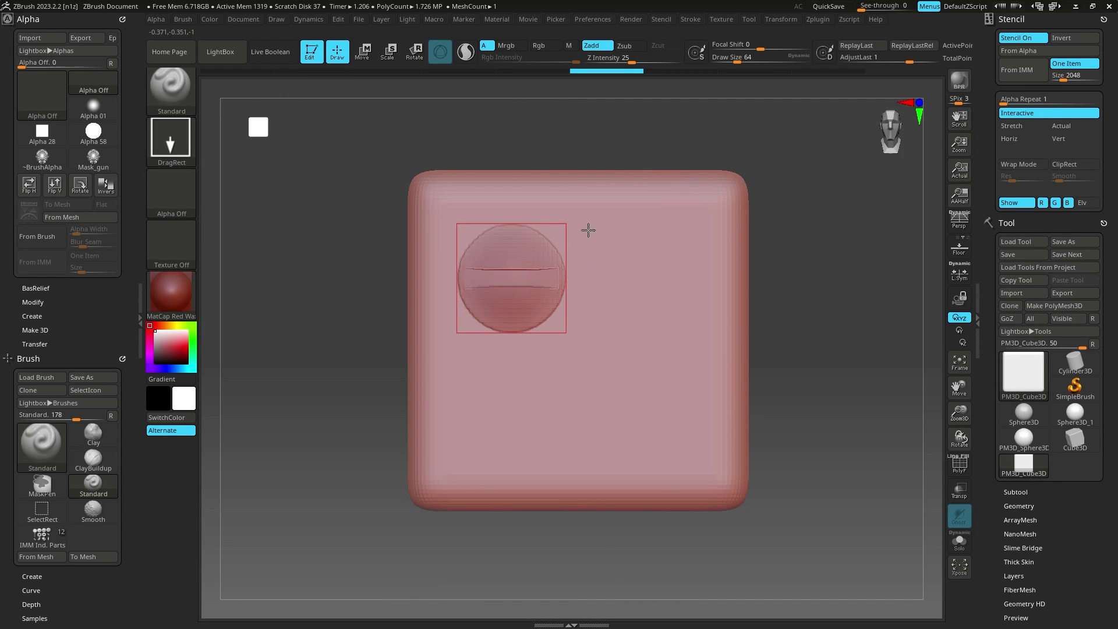
key("space")
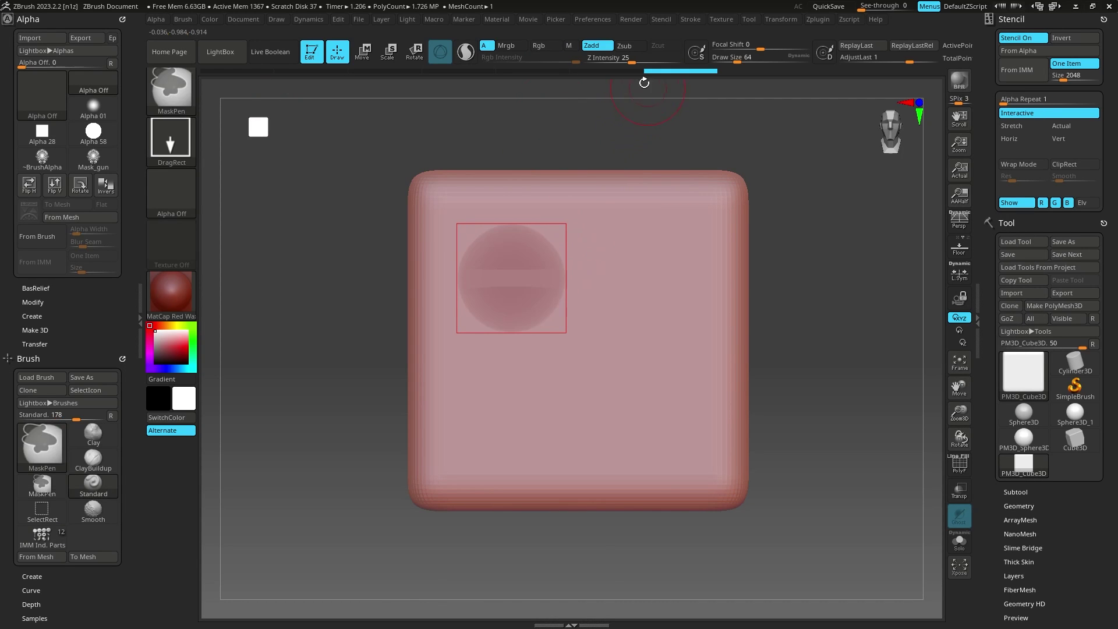
left_click_drag(634, 59, 649, 59)
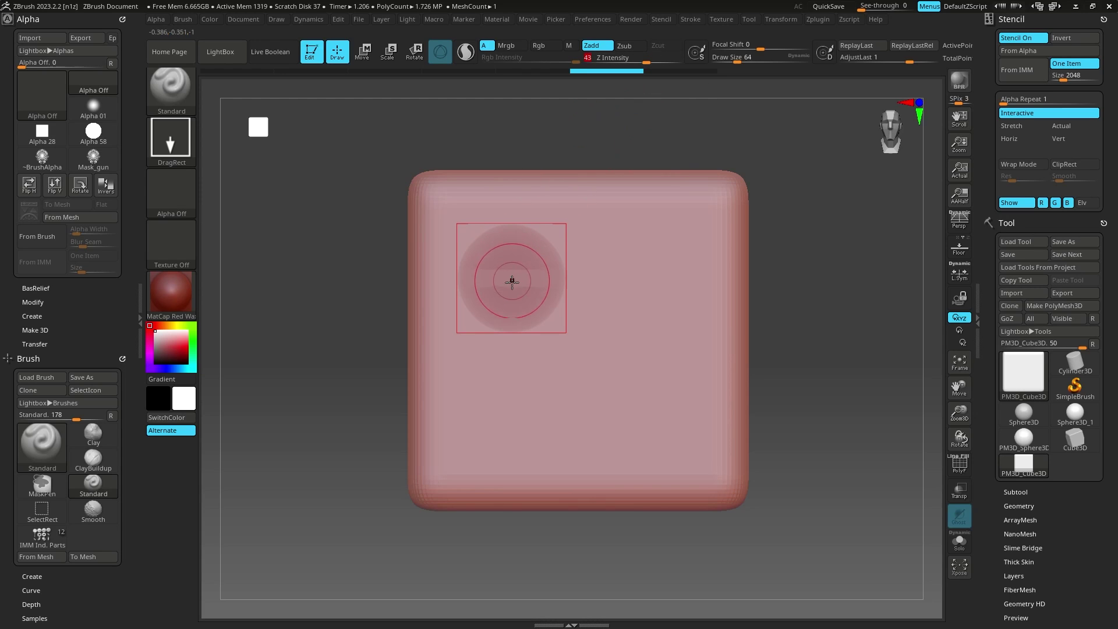
- Raise the flat head on the cube's front face through the stencil with the Standard brush, and turn the stencil off
left_click_drag(513, 280, 584, 233)
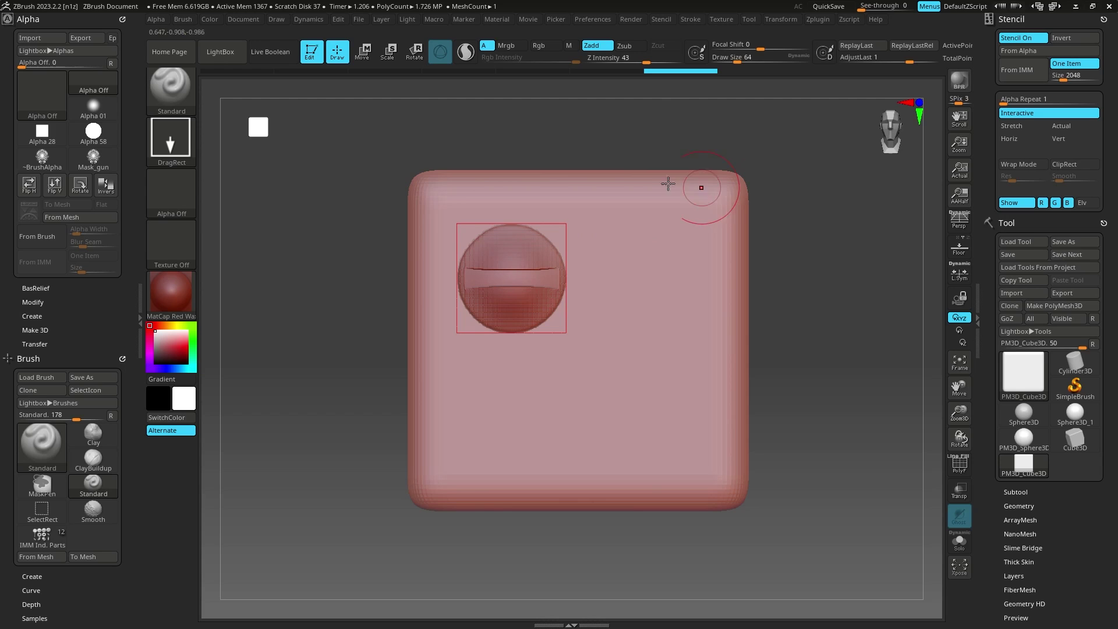
key("space")
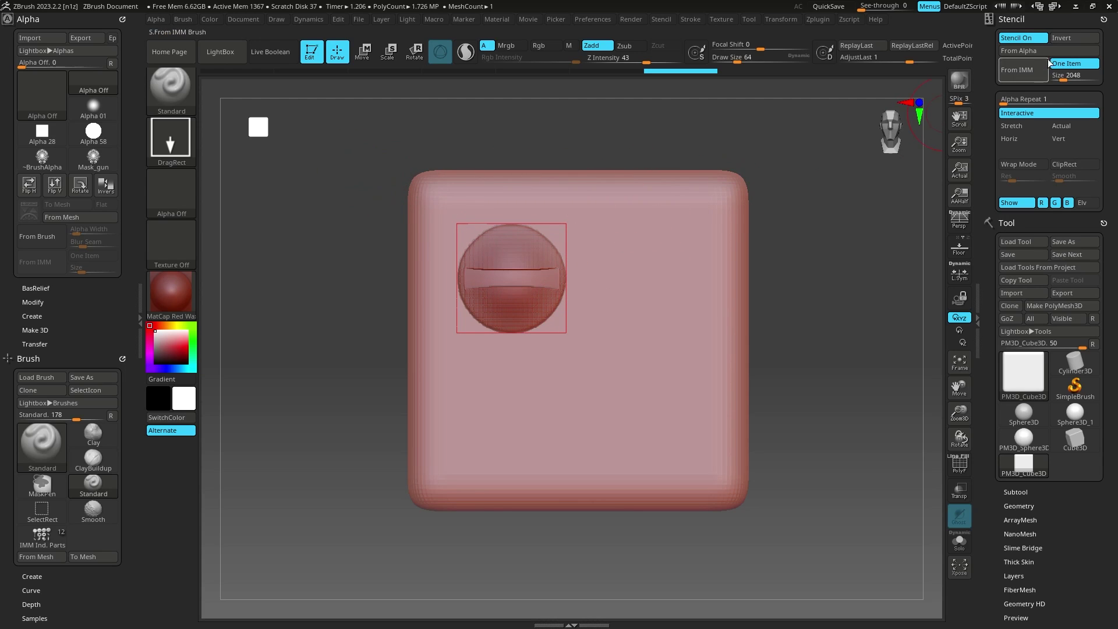
left_click(1024, 37)
left_click_drag(618, 137, 652, 130)
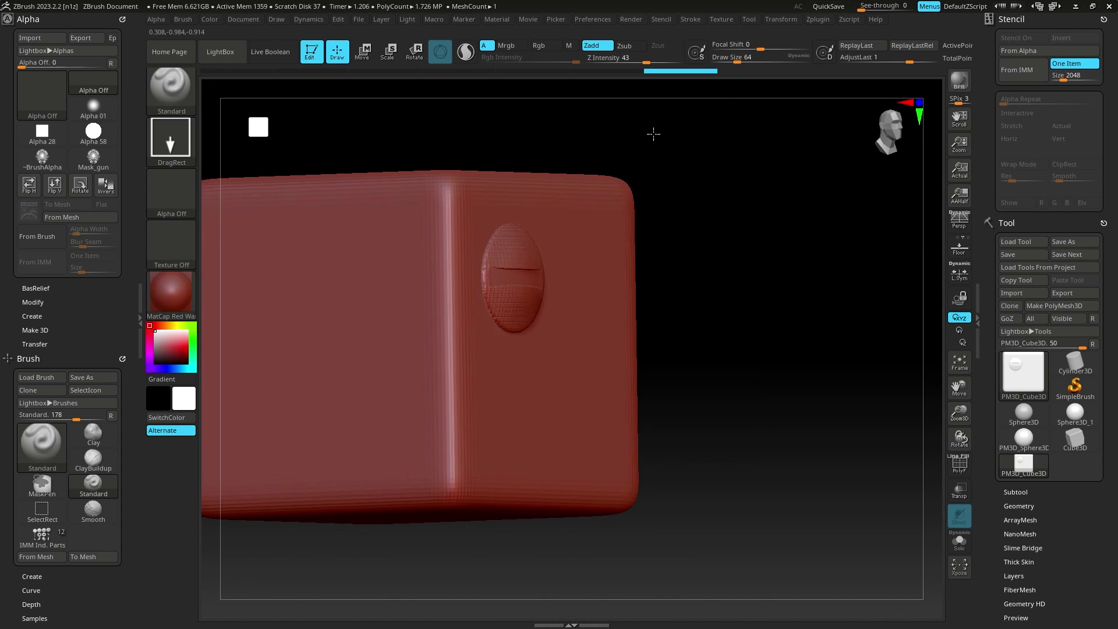
left_click_drag(689, 187, 466, 317)
key("shift")
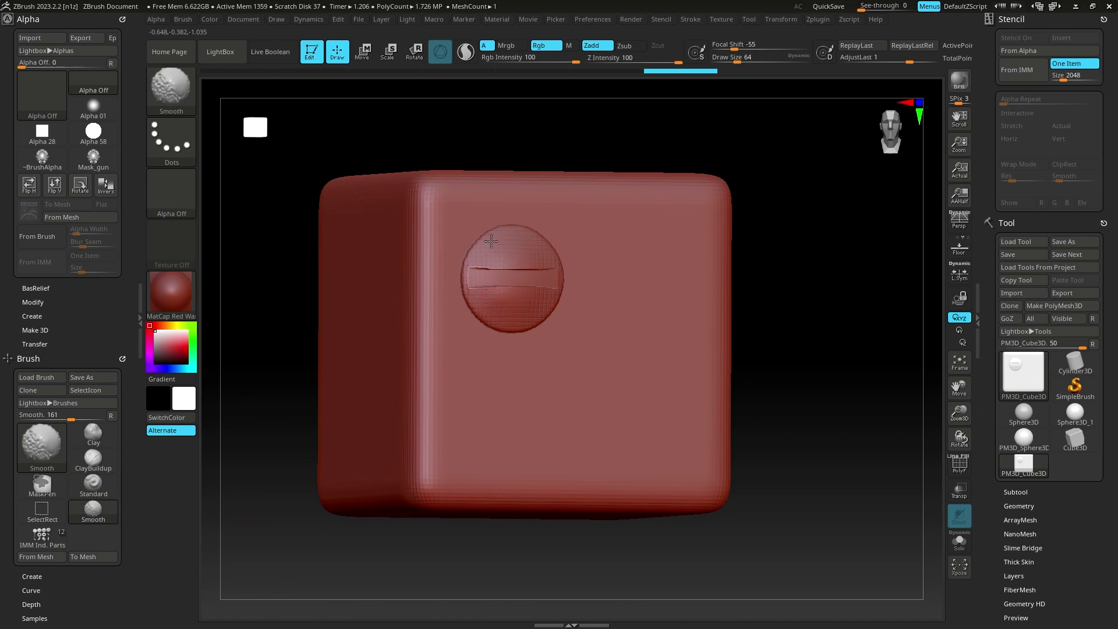
left_click(184, 94)
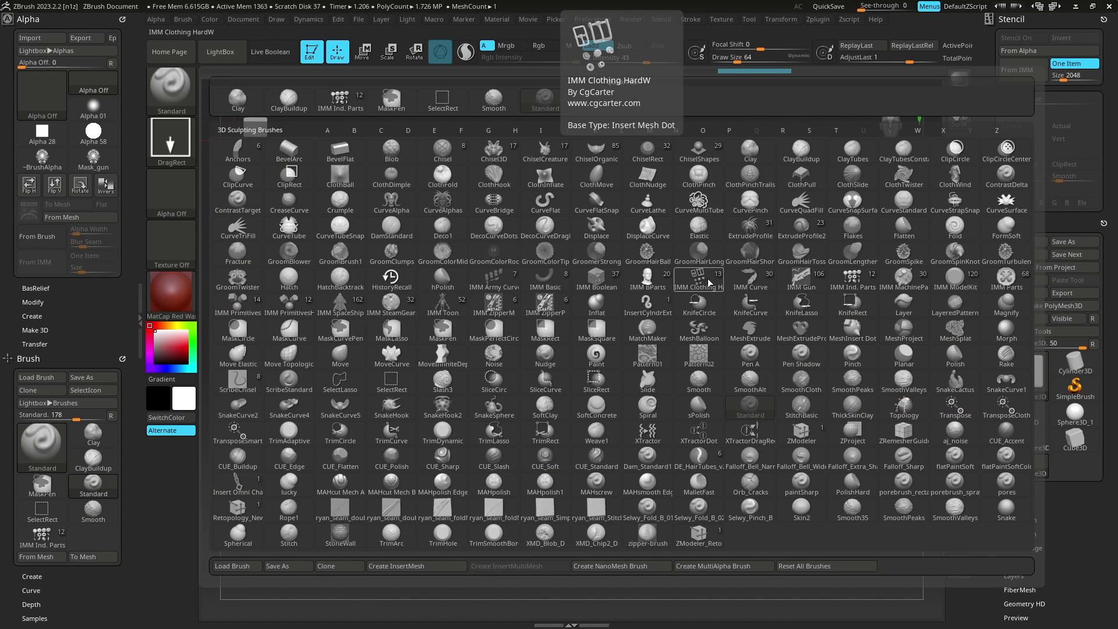
key("i")
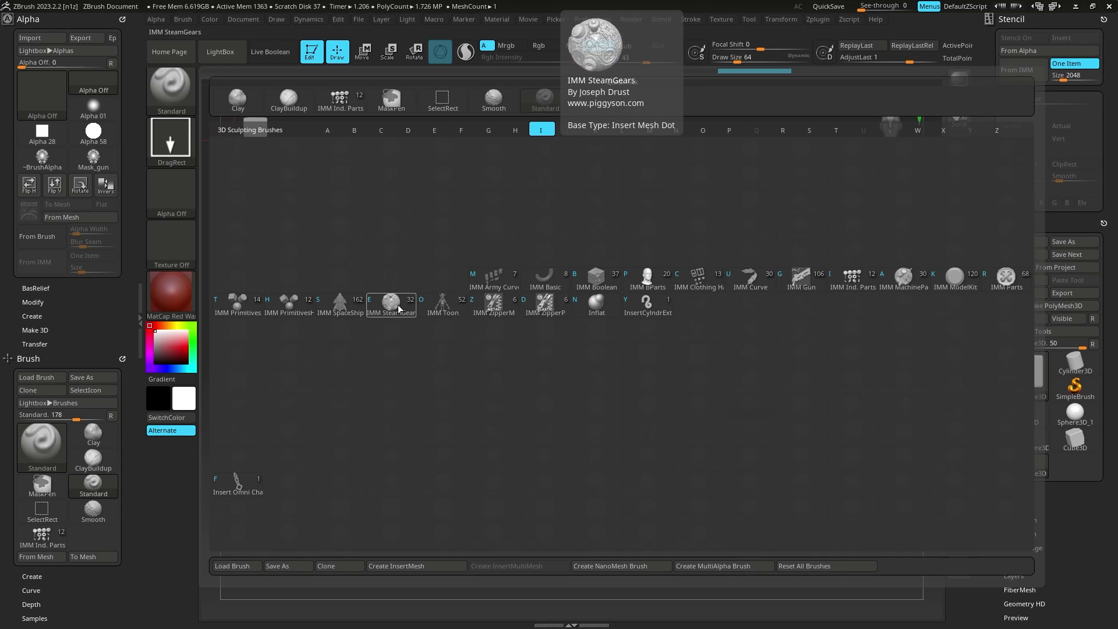
left_click(442, 302)
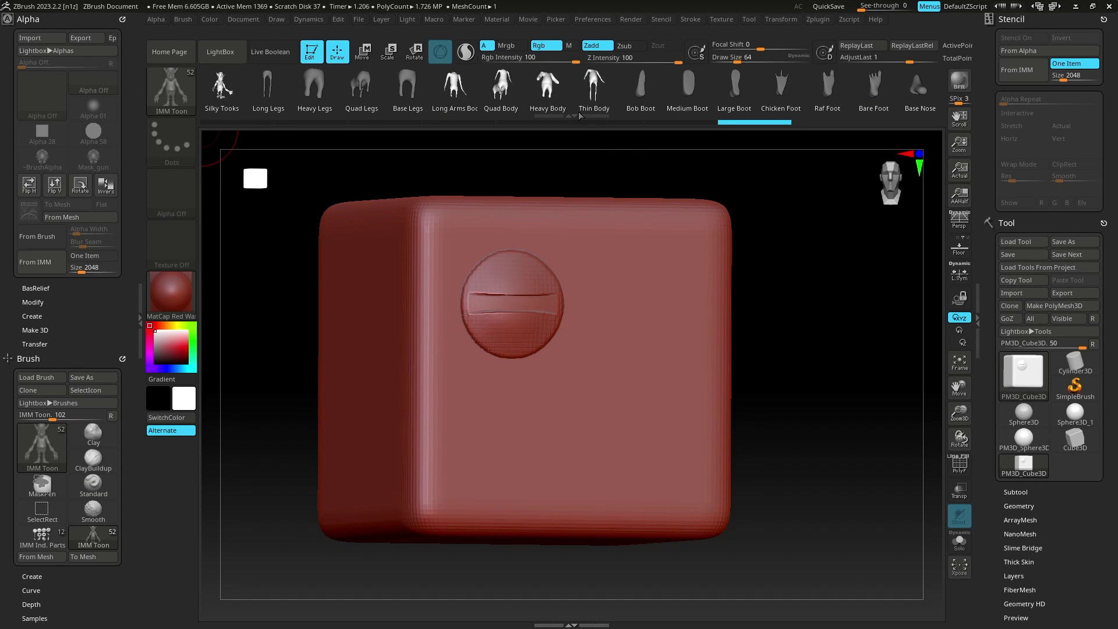
- Select the PanelLatch part of the IMM Boolean brush and create an alpha from it with One Item enabled
left_click(171, 91)
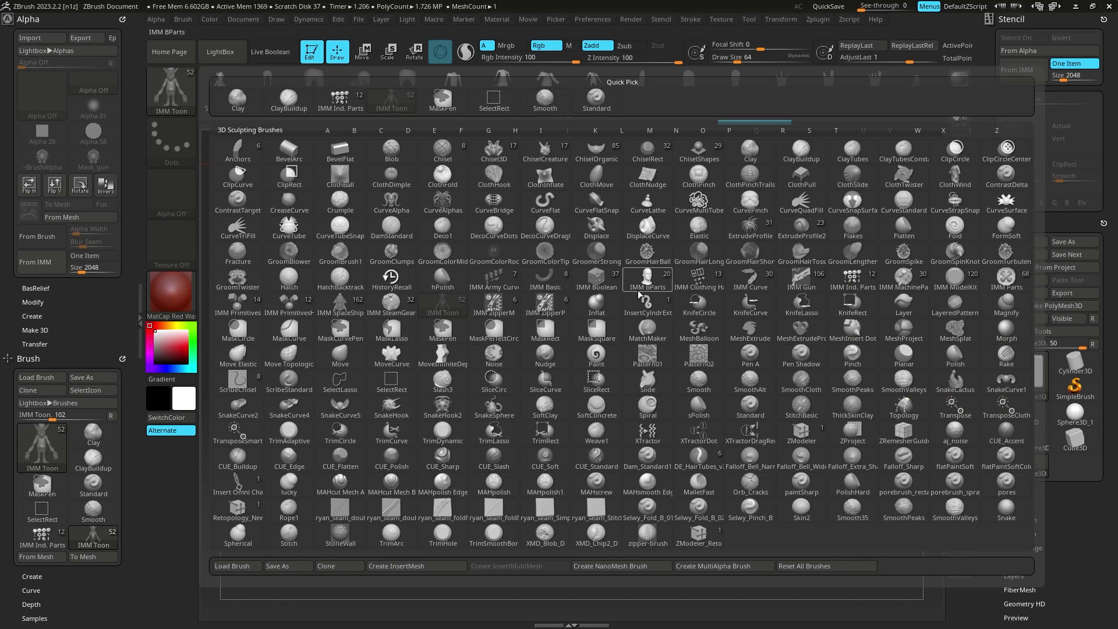
key("i")
left_click(597, 298)
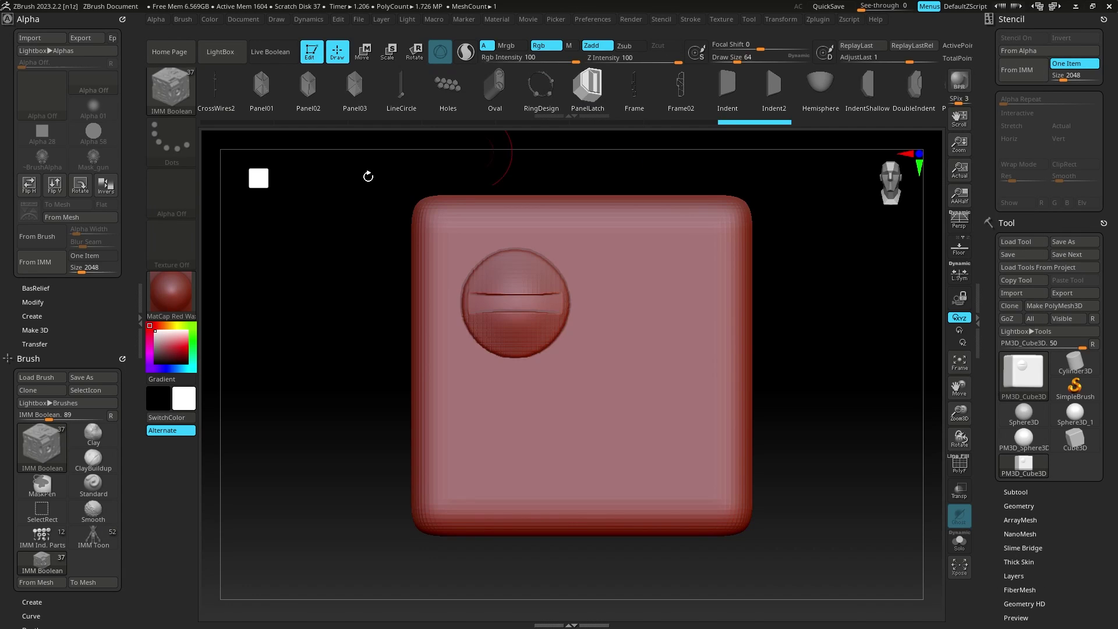
left_click(84, 256)
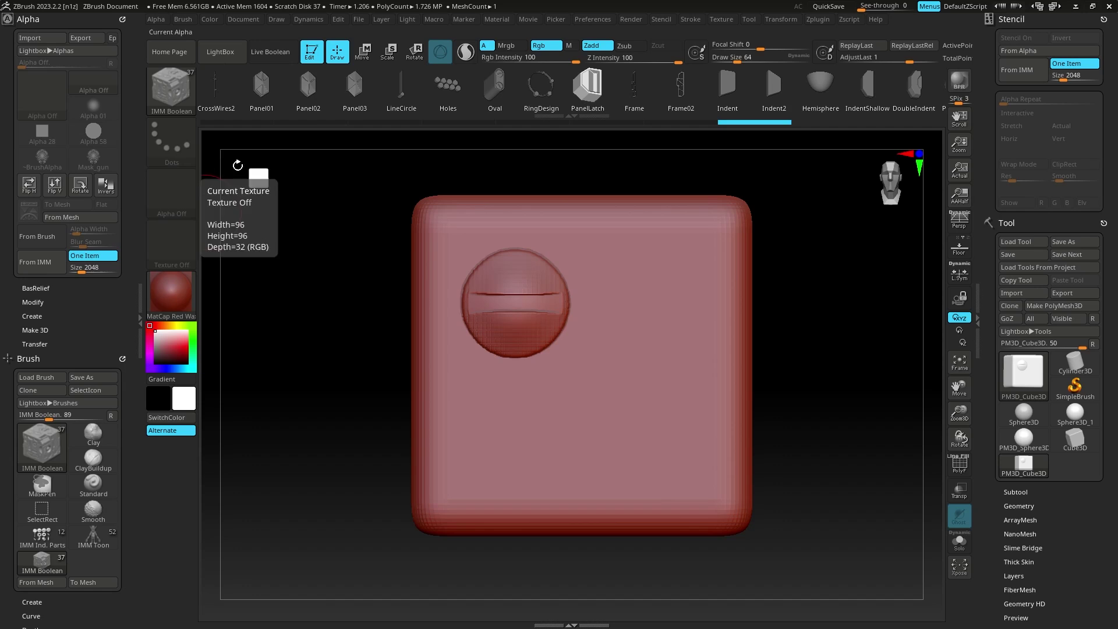
left_click(40, 270)
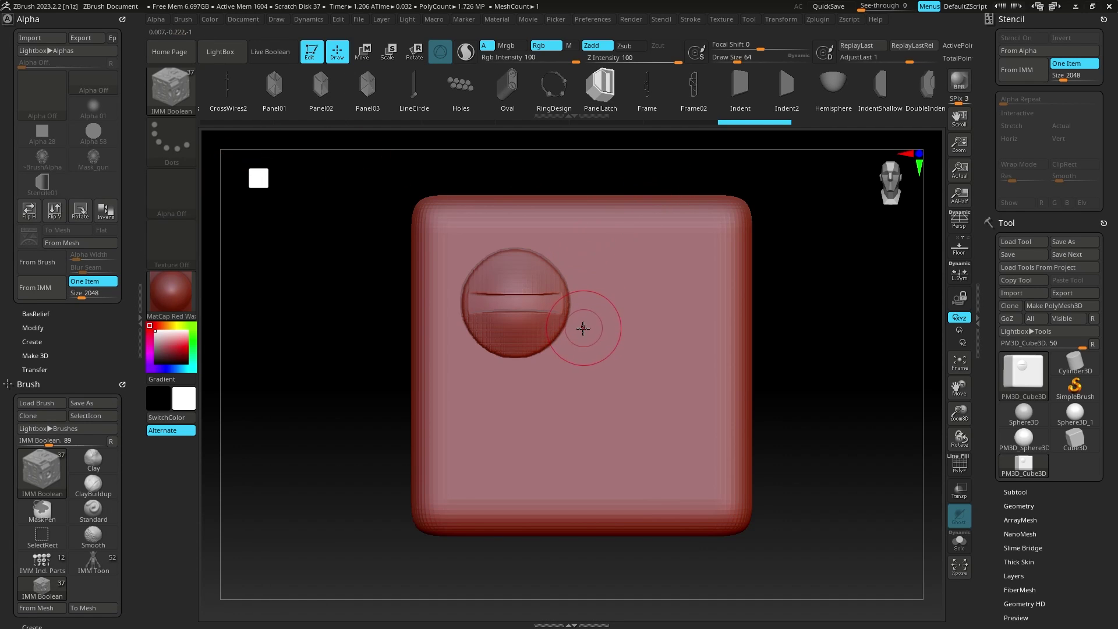
- Create a stencil from the single PanelLatch part and move it to the lower right of the flat head on the front face
left_click(1017, 70)
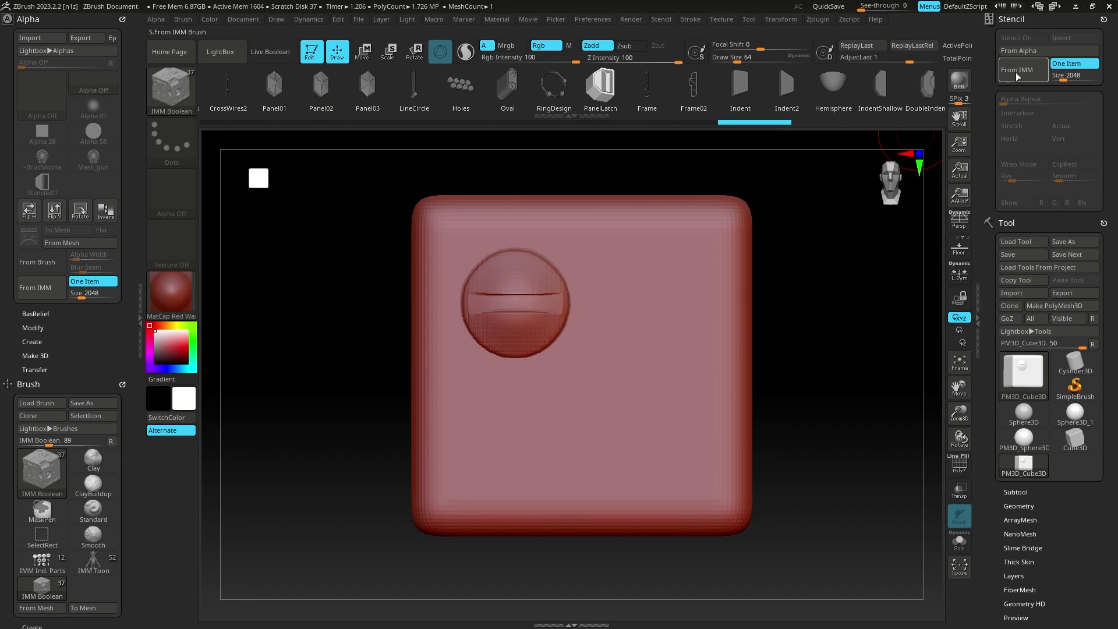
key("b")
left_click(537, 263)
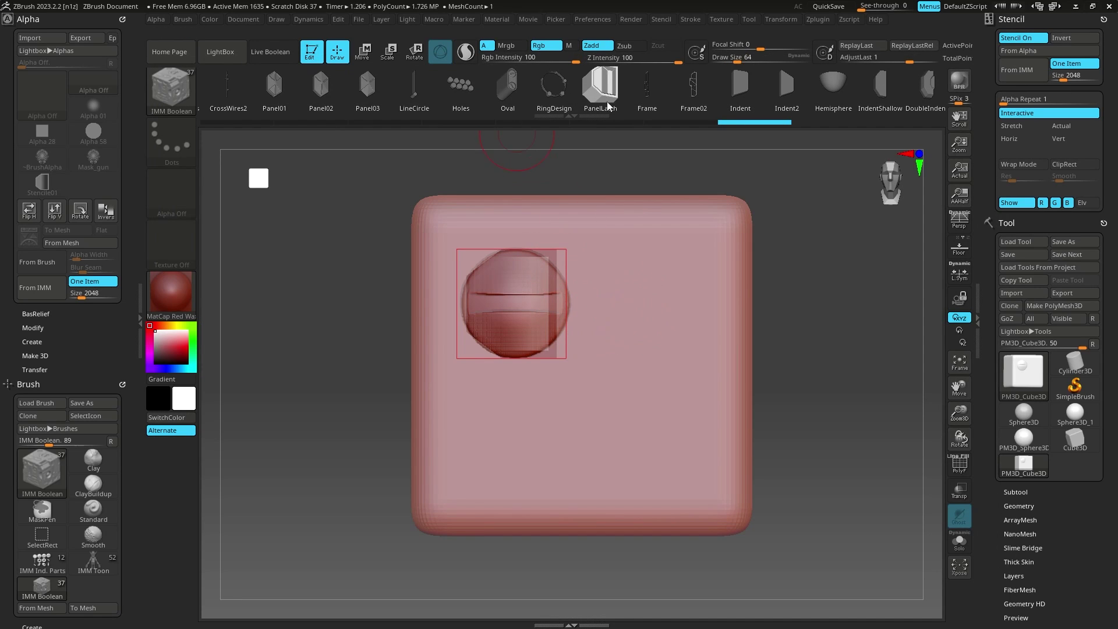
left_click(600, 86)
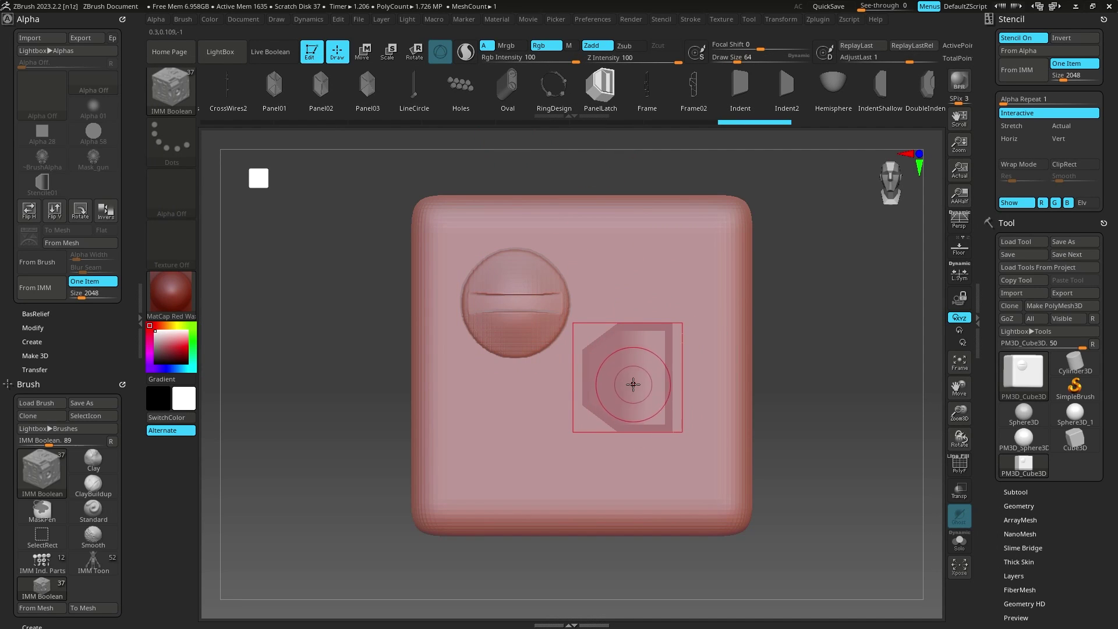
- Raise the panel latch on the front face through the stencil with the Standard brush, and turn the stencil off
key("b")
left_click(645, 104)
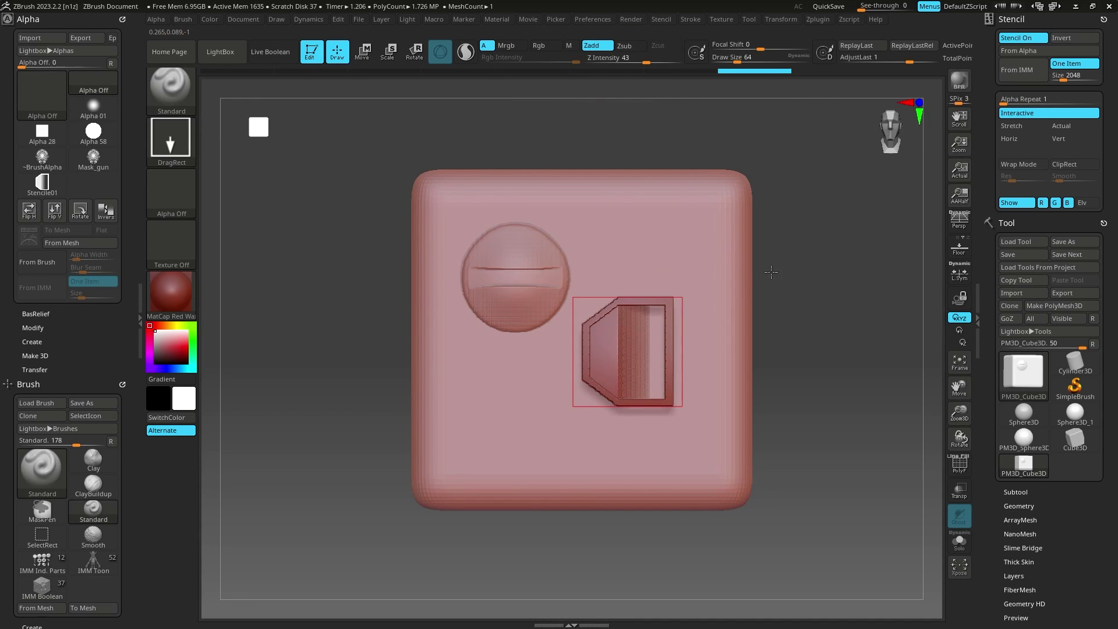
left_click(1024, 37)
mouse_move(862, 268)
left_mouse_down()
mouse_move(848, 294)
mouse_move(828, 285)
left_mouse_up()
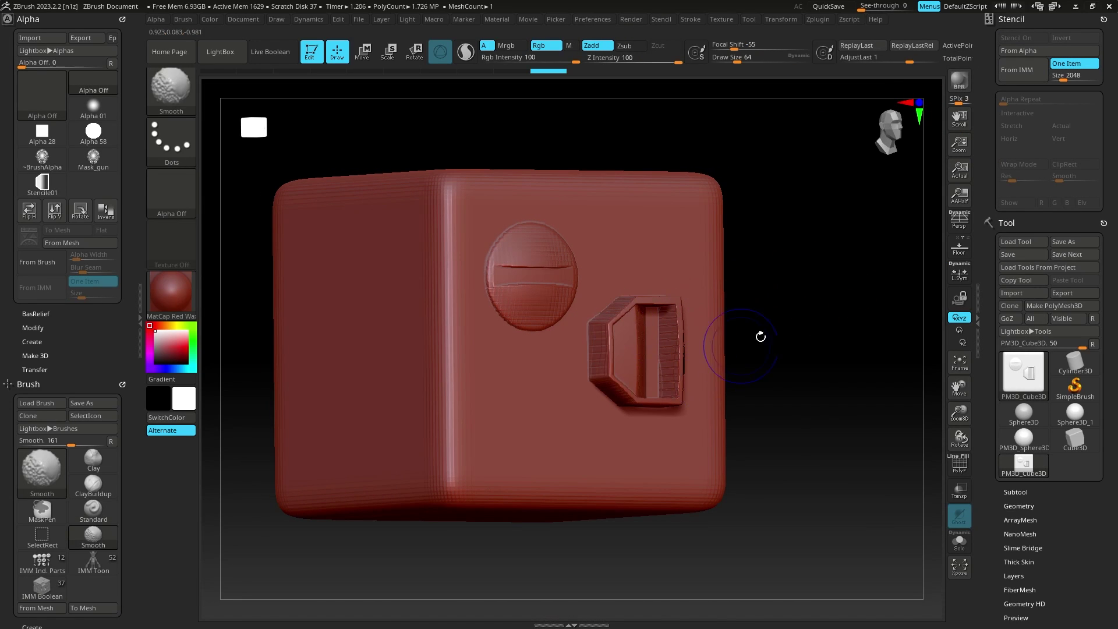
mouse_move(759, 334)
left_mouse_down()
mouse_move(804, 317)
mouse_move(658, 370)
left_mouse_up()
left_click_drag(377, 403, 709, 315)
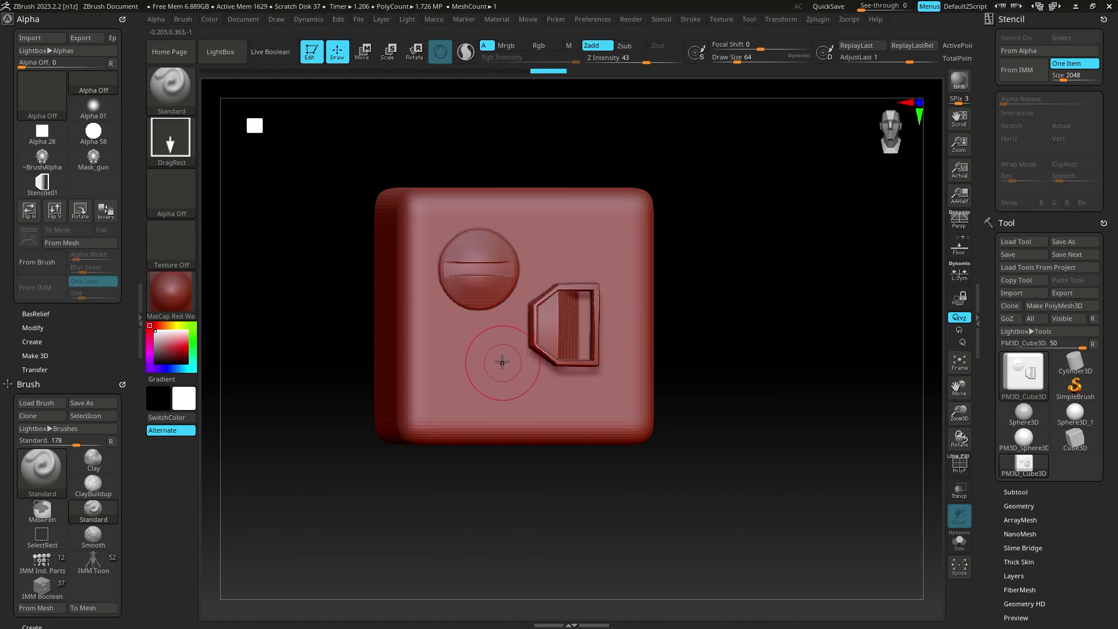
left_click_drag(364, 303, 404, 248)
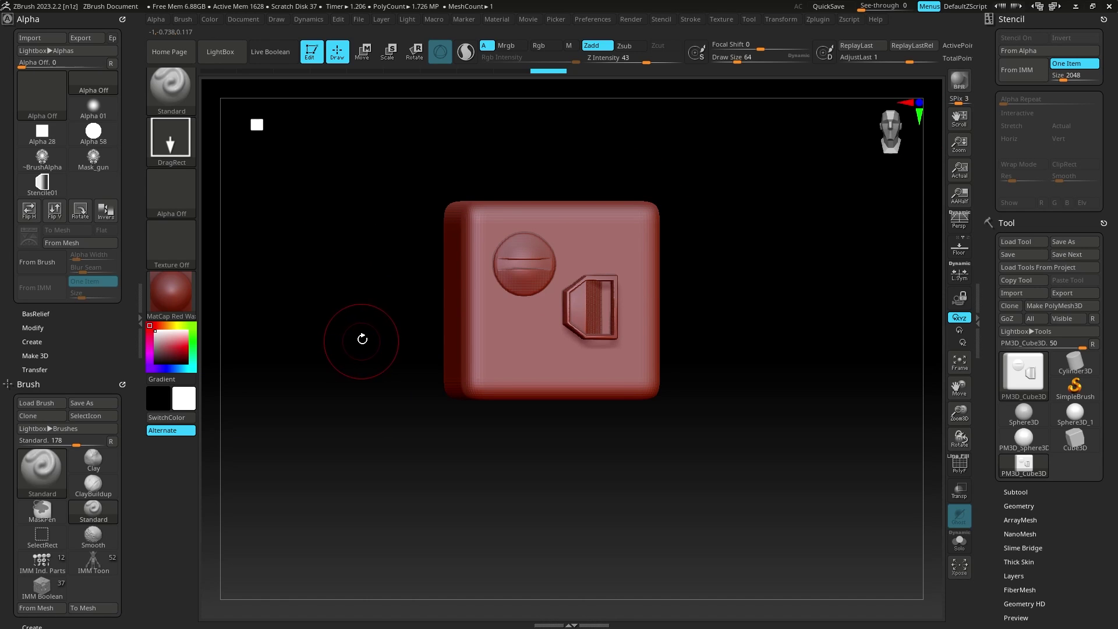
left_click_drag(407, 372, 393, 379, "alt")
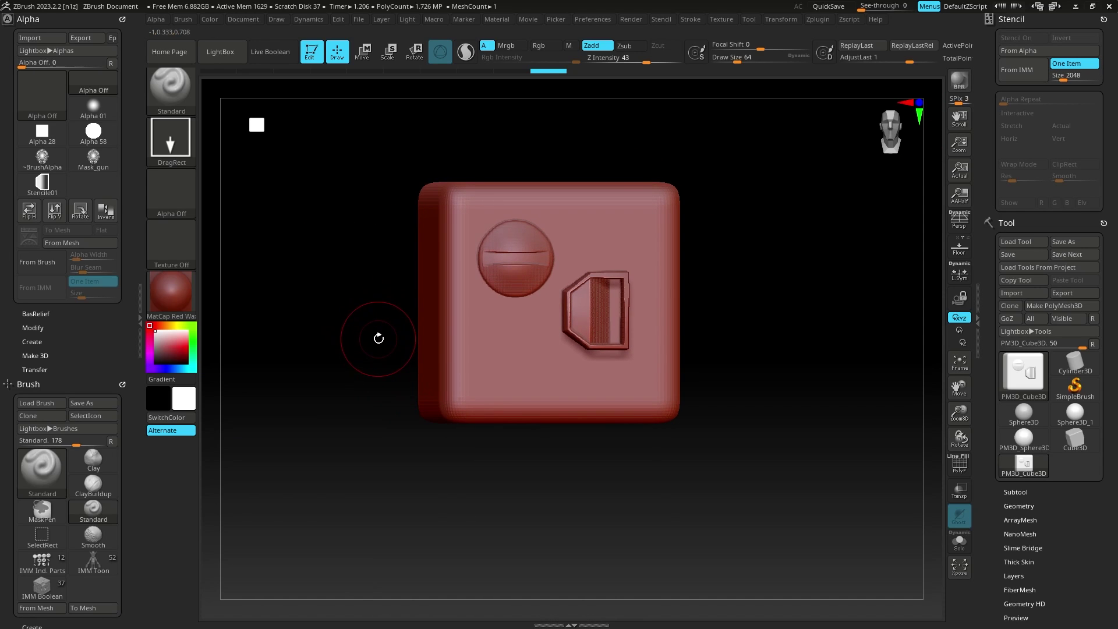